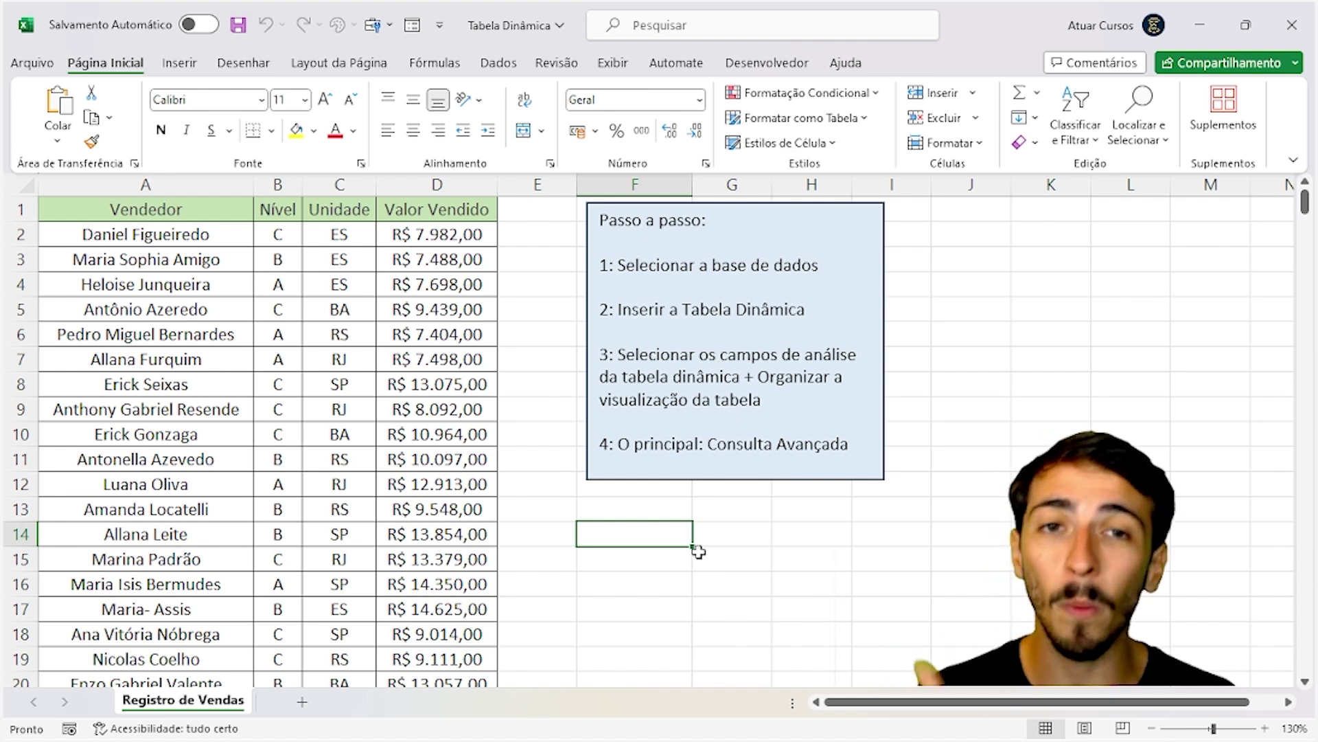
# - Review the Vendedor, Nível, Unidade and Valor Vendido columns of the sales table
pyautogui.click(183, 298)
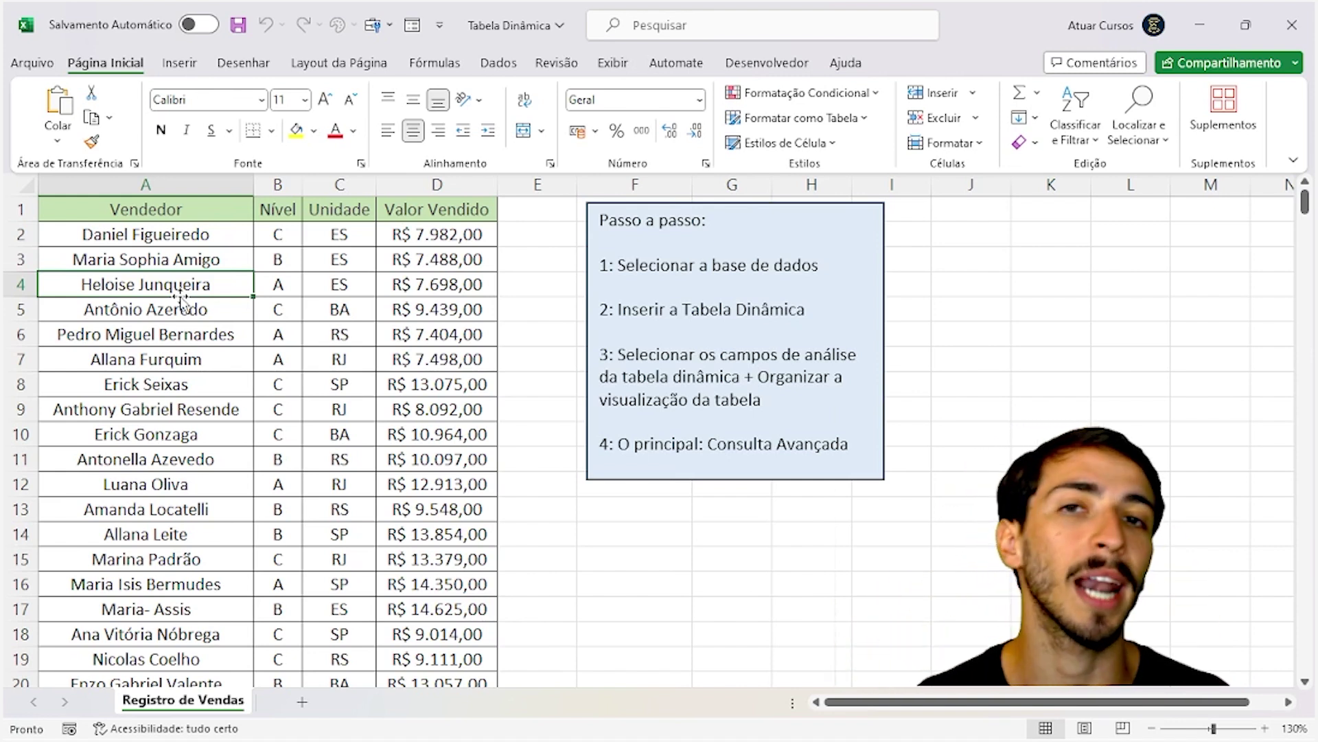
pyautogui.click(140, 181)
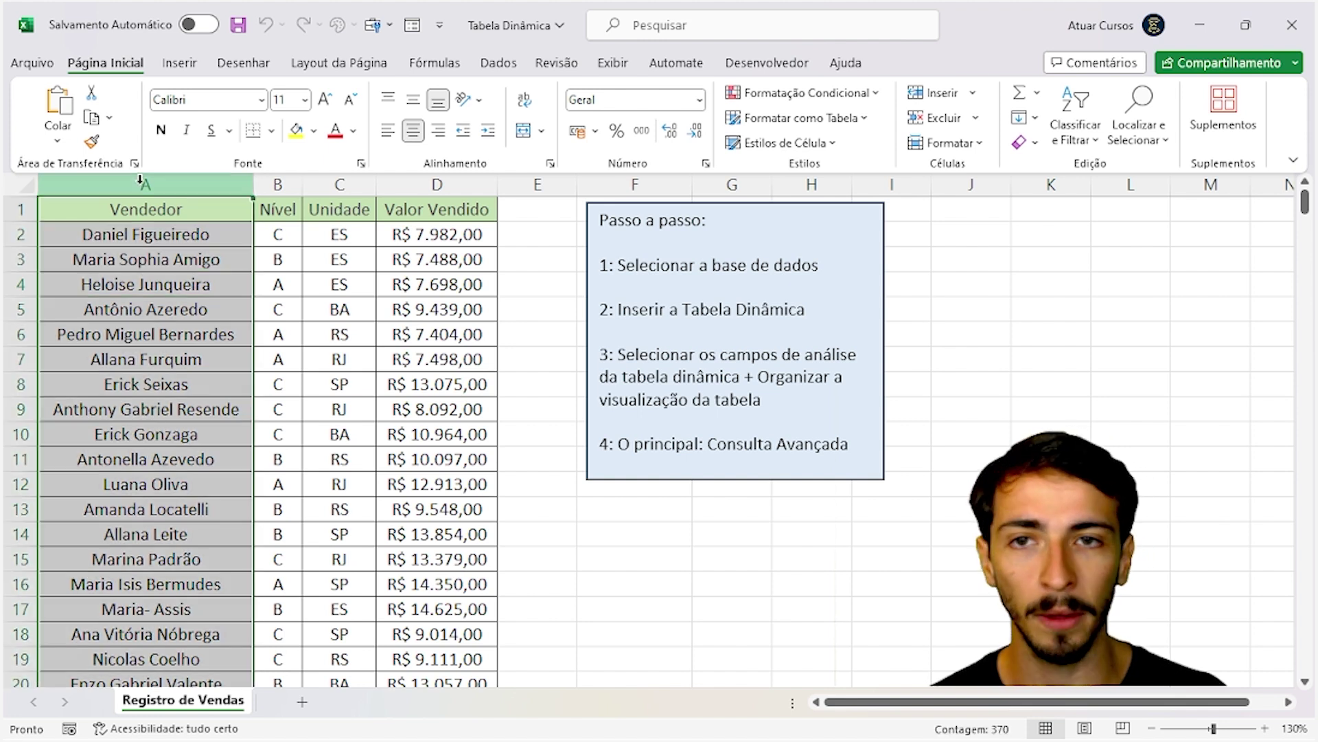
pyautogui.click(281, 184)
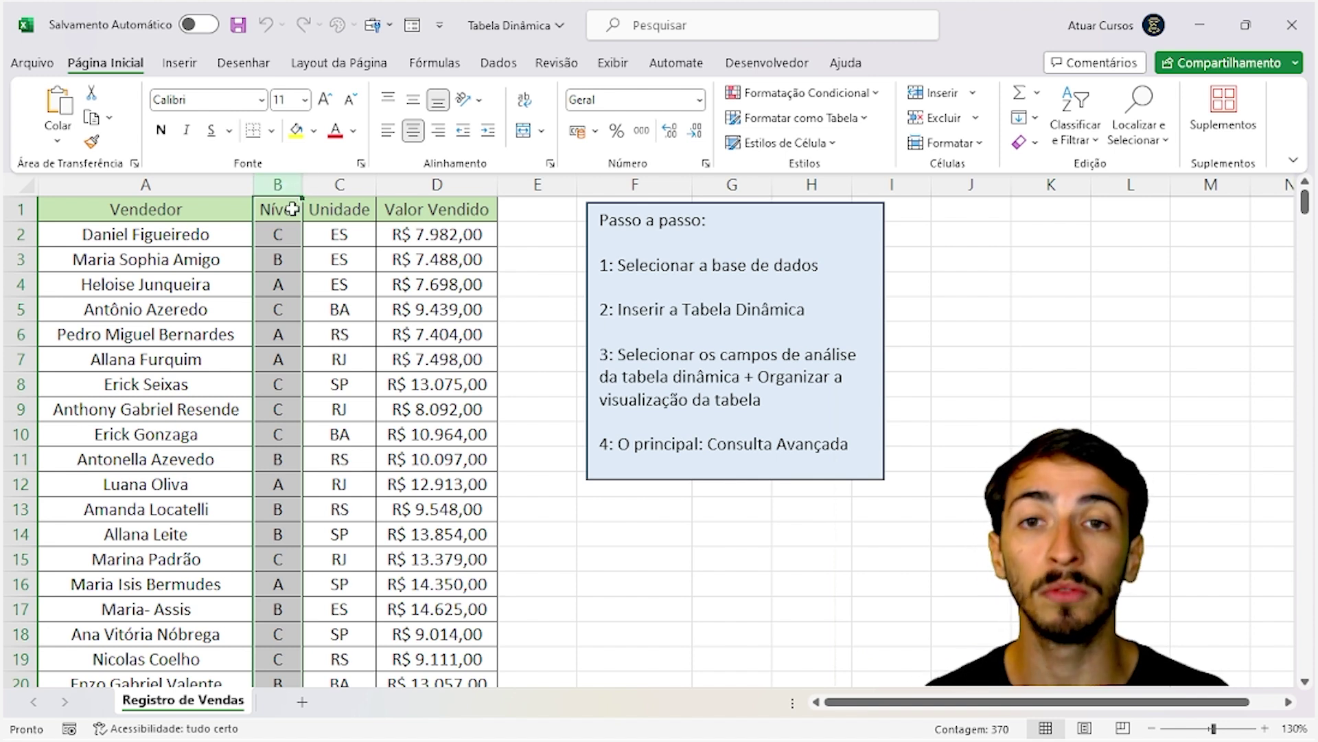
pyautogui.click(361, 184)
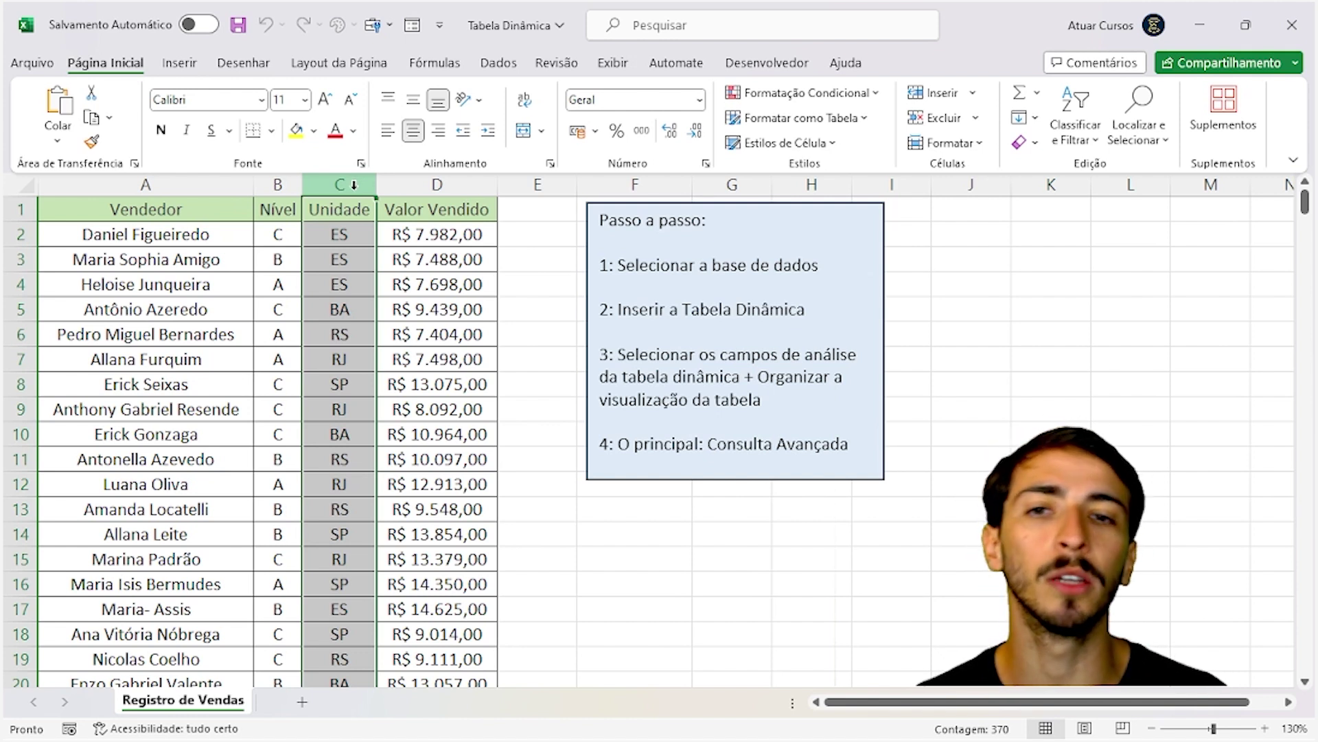
pyautogui.click(447, 178)
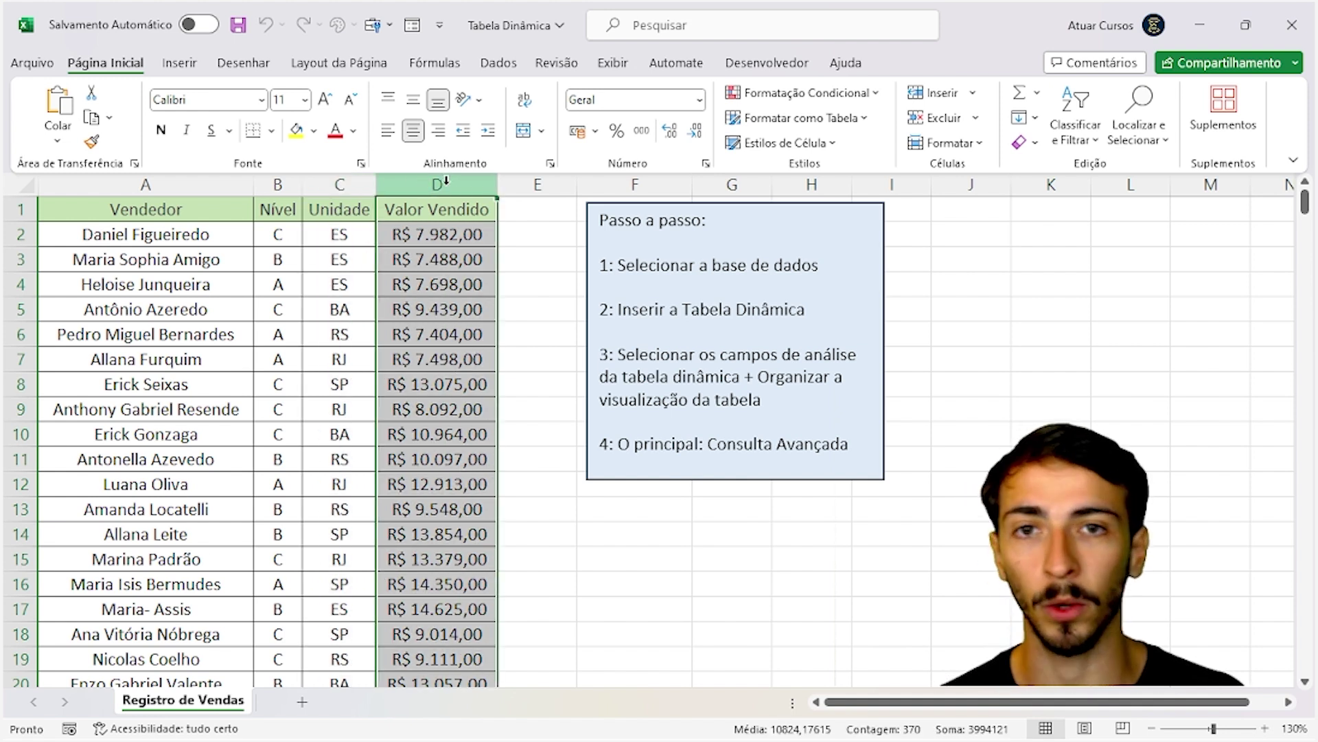
pyautogui.click(331, 263)
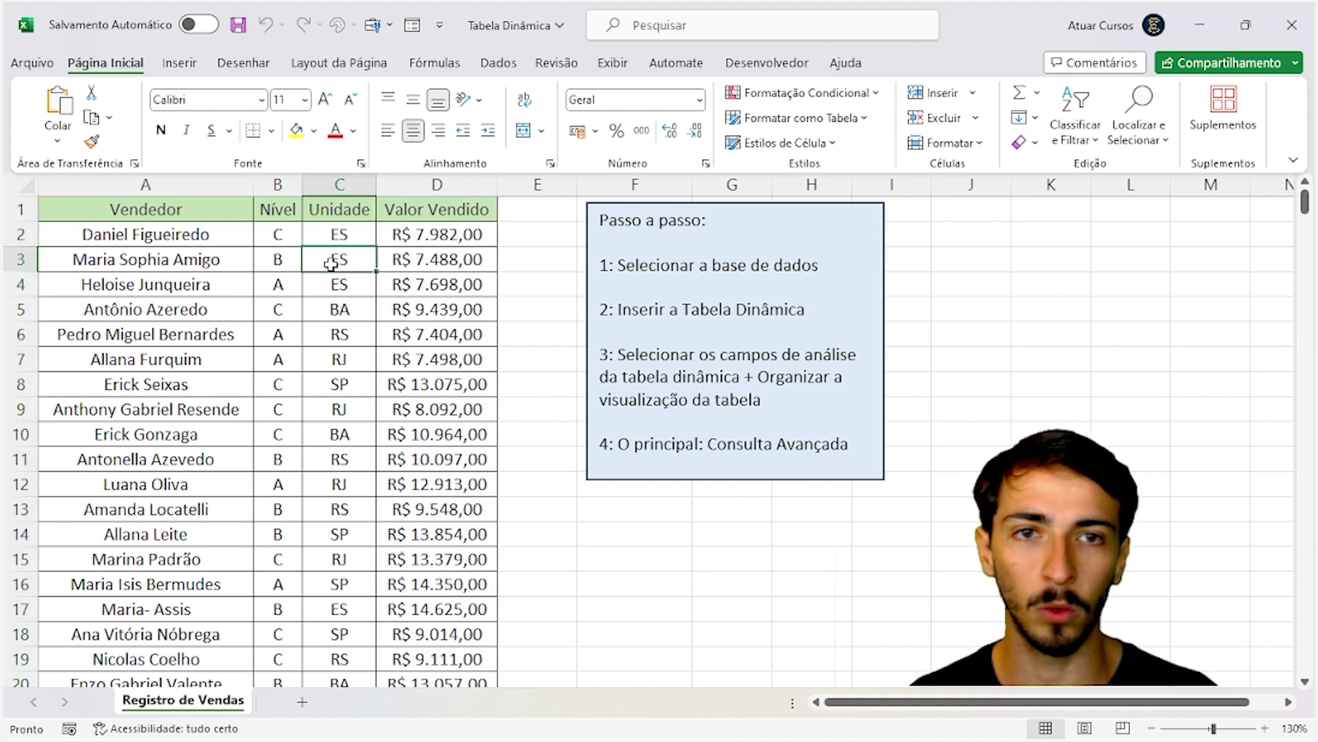
pyautogui.click(219, 279)
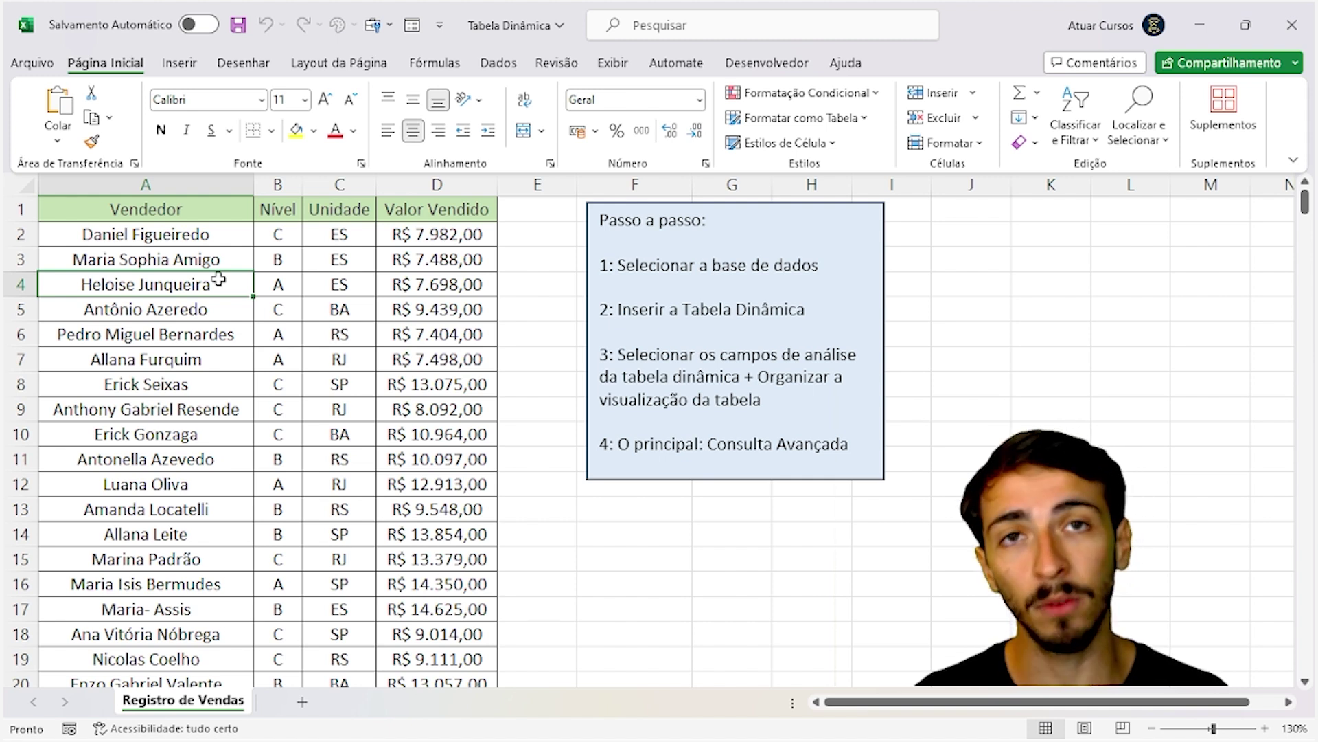
pyautogui.press('Up')
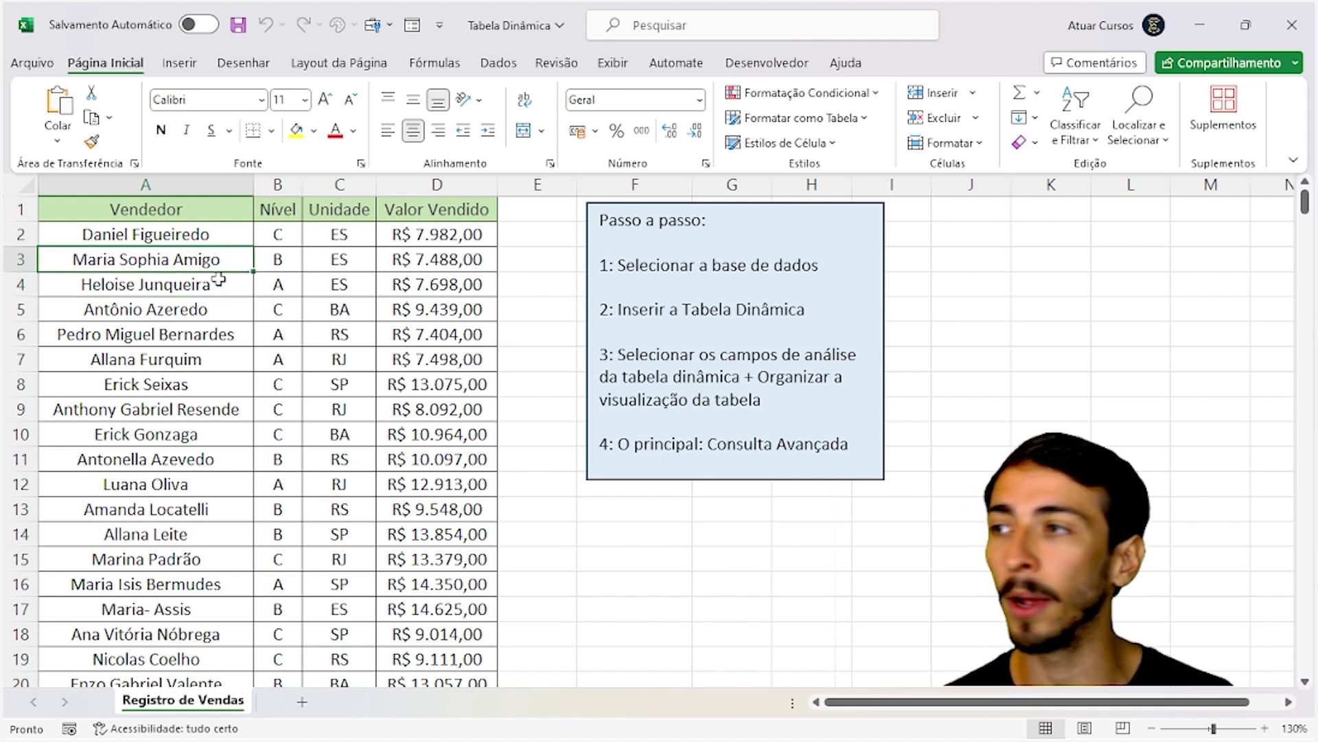
pyautogui.press('Down')
pyautogui.press('Down')
pyautogui.press('Right')
pyautogui.press('Left')
pyautogui.press('Right')
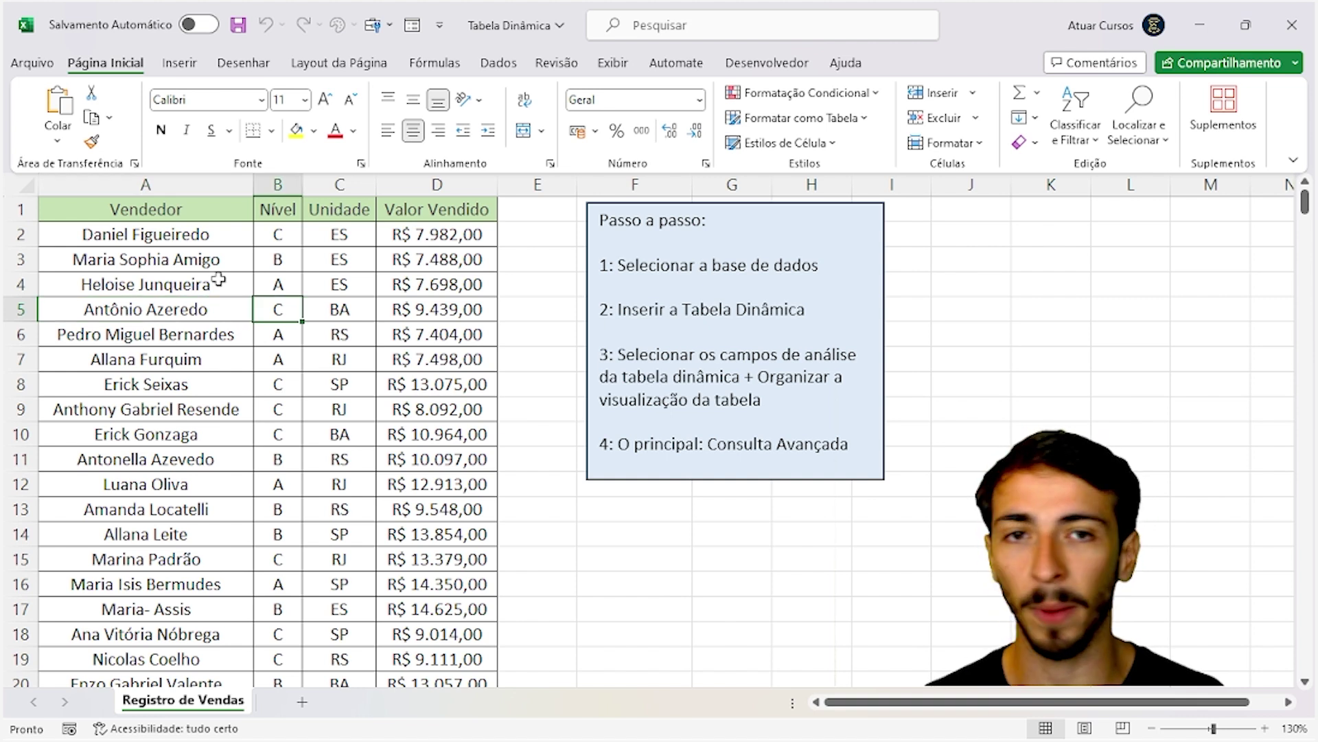
pyautogui.press('Right')
pyautogui.press('Up')
pyautogui.press('Left')
pyautogui.press('Left')
pyautogui.press('Up')
pyautogui.press('Right')
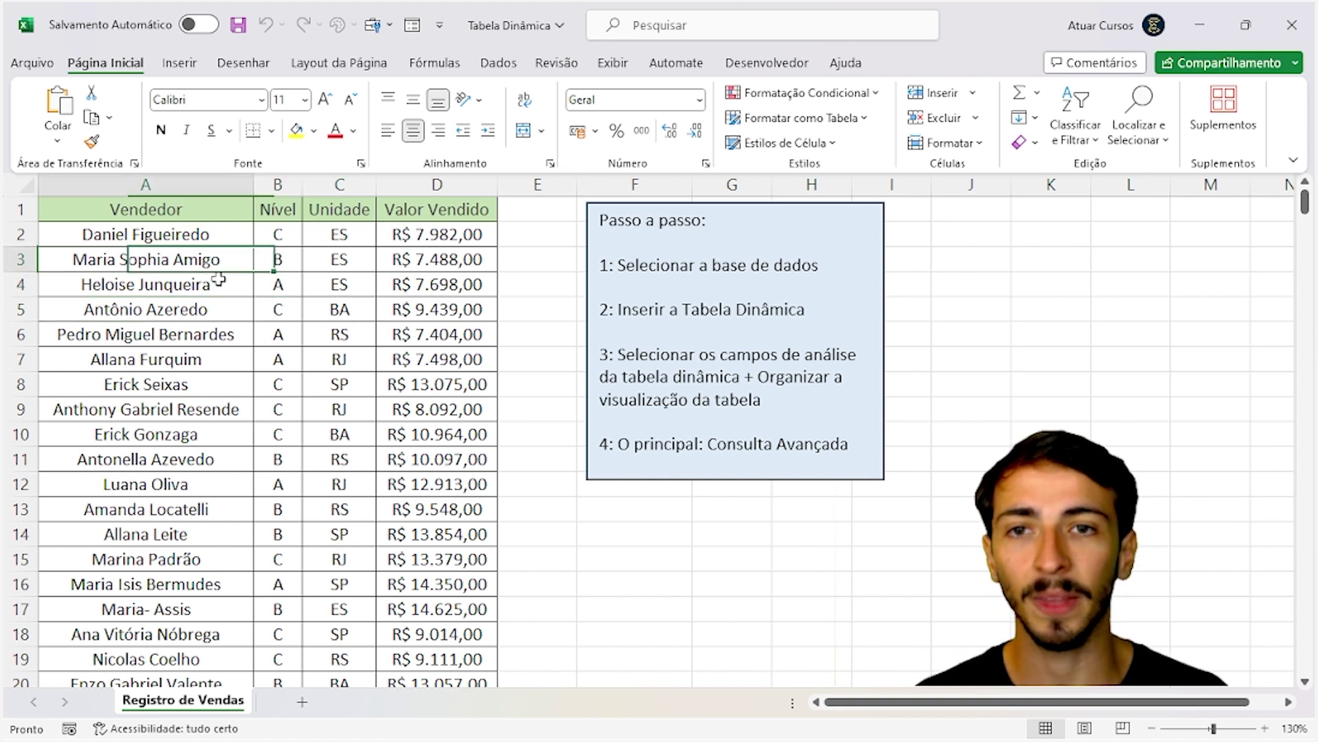
pyautogui.press('Left')
pyautogui.press('Up')
pyautogui.press('Down')
pyautogui.press('Down')
pyautogui.press('Up')
pyautogui.press('Down')
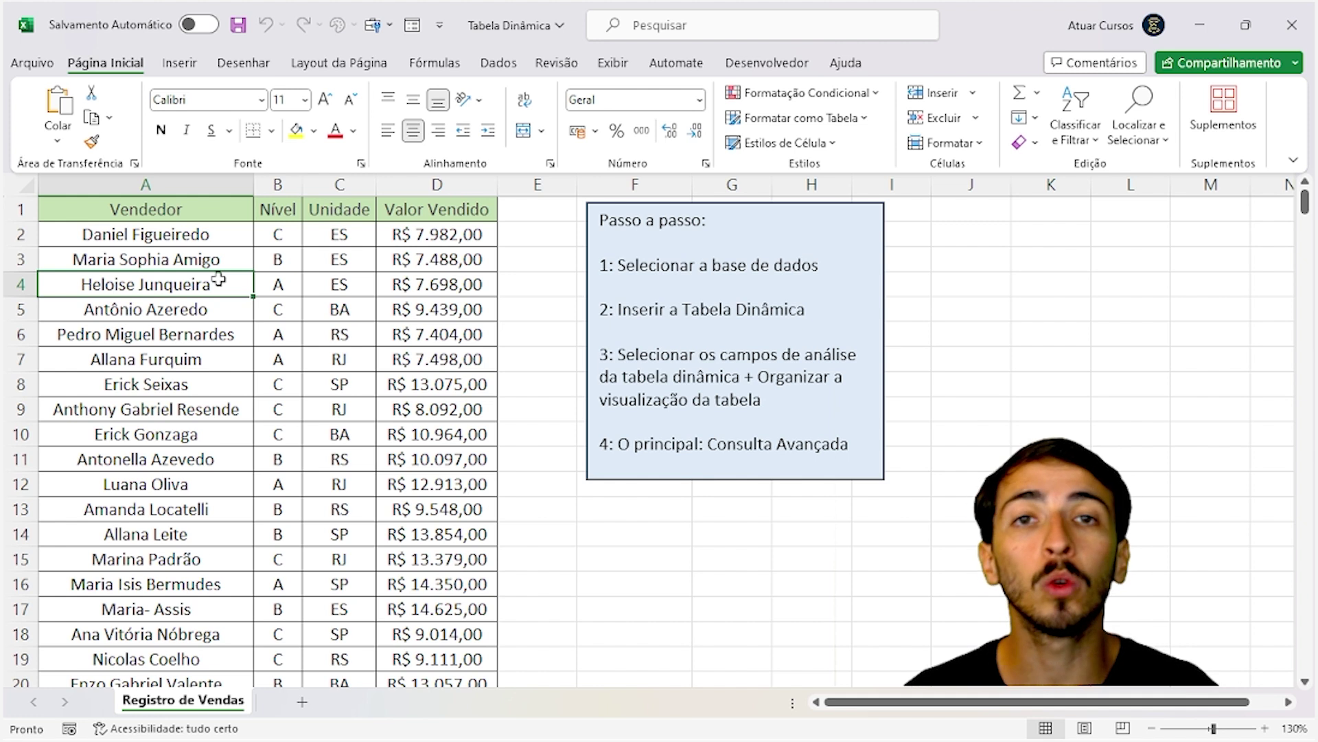
# - Select the whole sales table from a single cell inside it and clear the selection, trying this from two different cells
pyautogui.hotkey('ctrl', 'a')
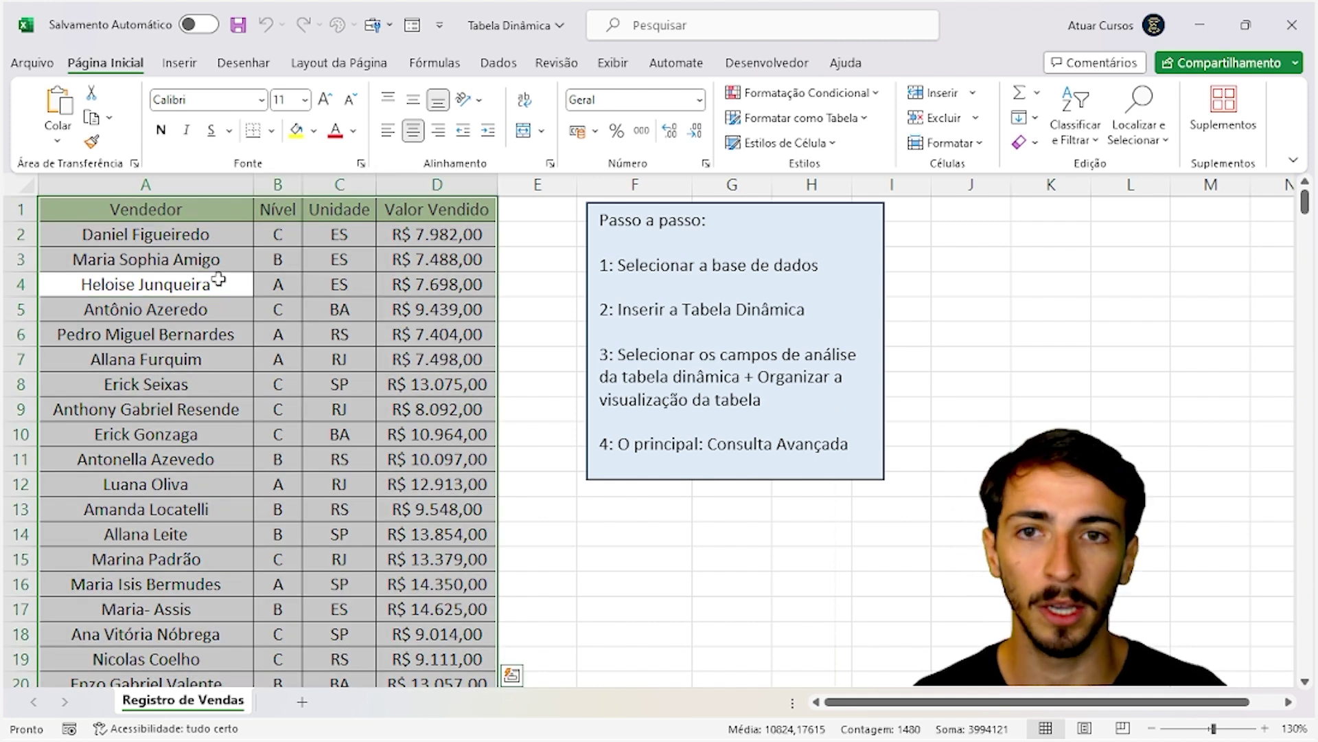
pyautogui.press('Right')
pyautogui.press('Left')
pyautogui.press('Up')
pyautogui.press('Right')
pyautogui.press('Down')
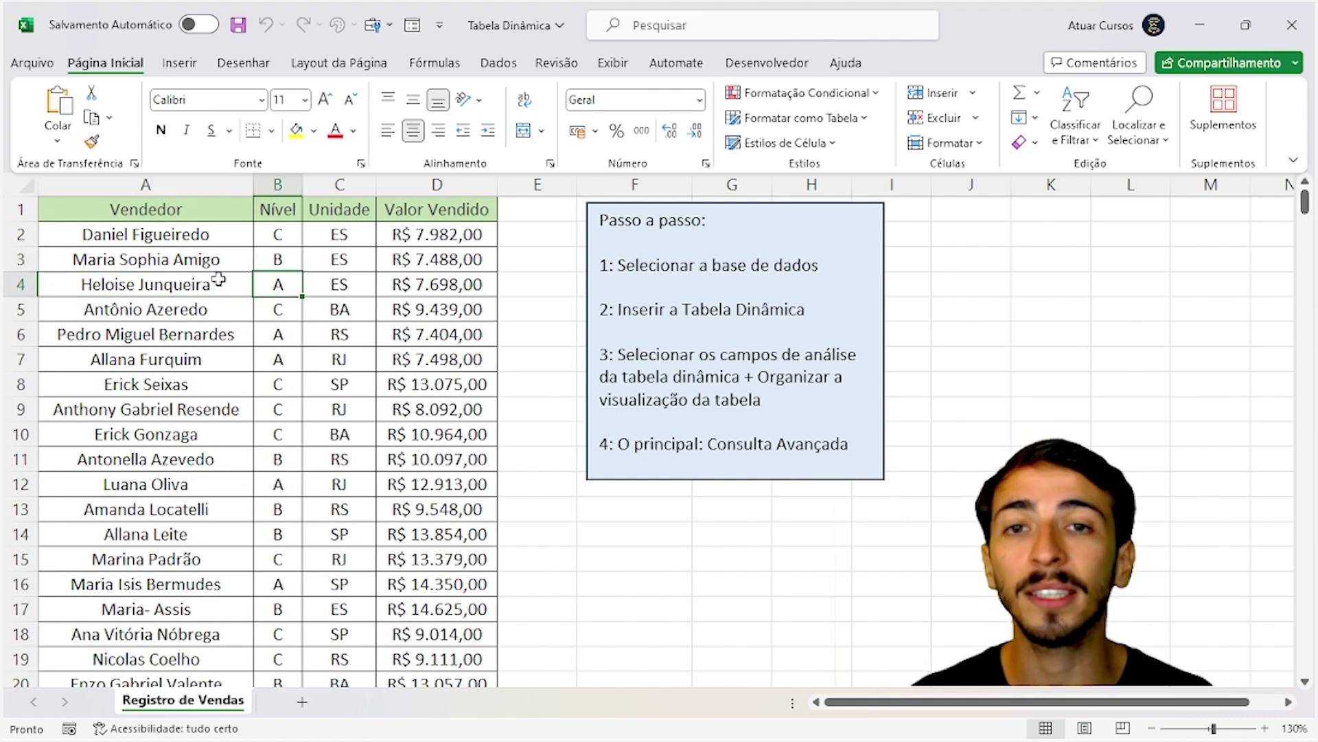
pyautogui.hotkey('ctrl', 'a')
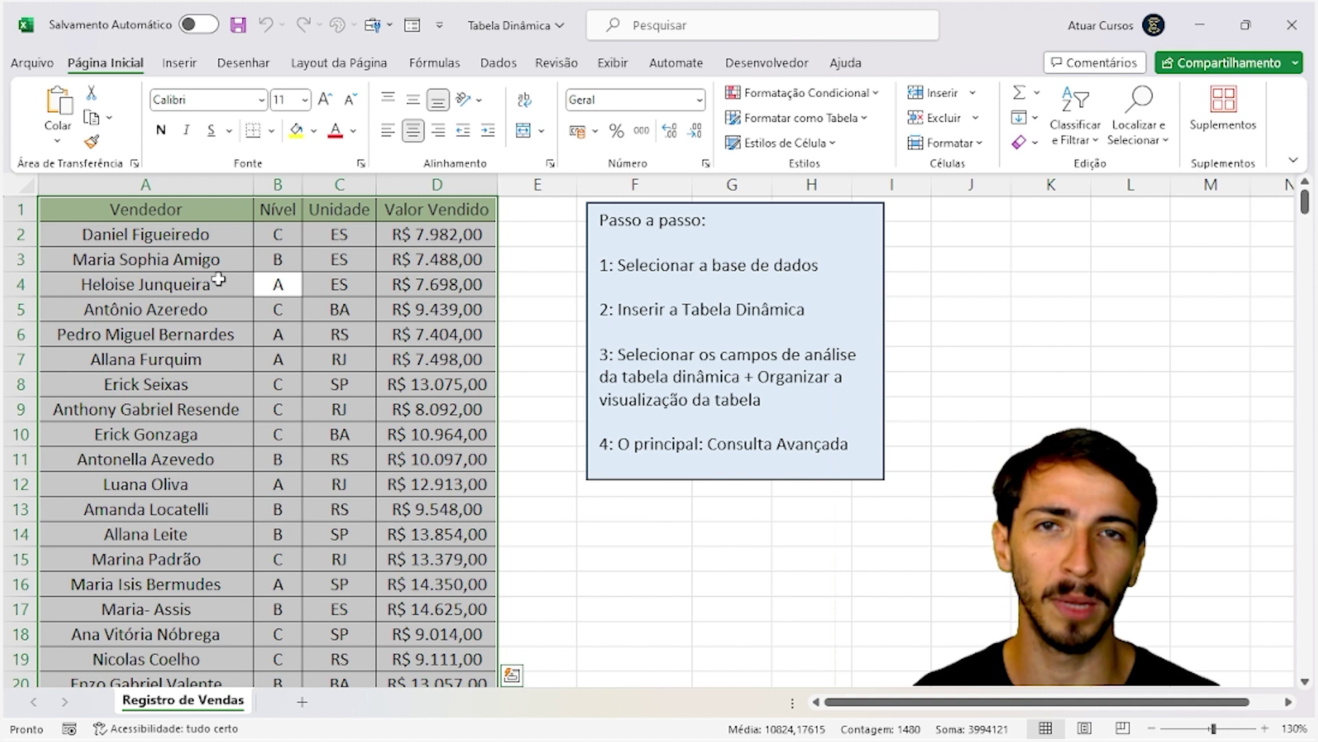
pyautogui.press('Down')
pyautogui.press('Up')
pyautogui.press('Left')
pyautogui.press('Up')
pyautogui.press('Up')
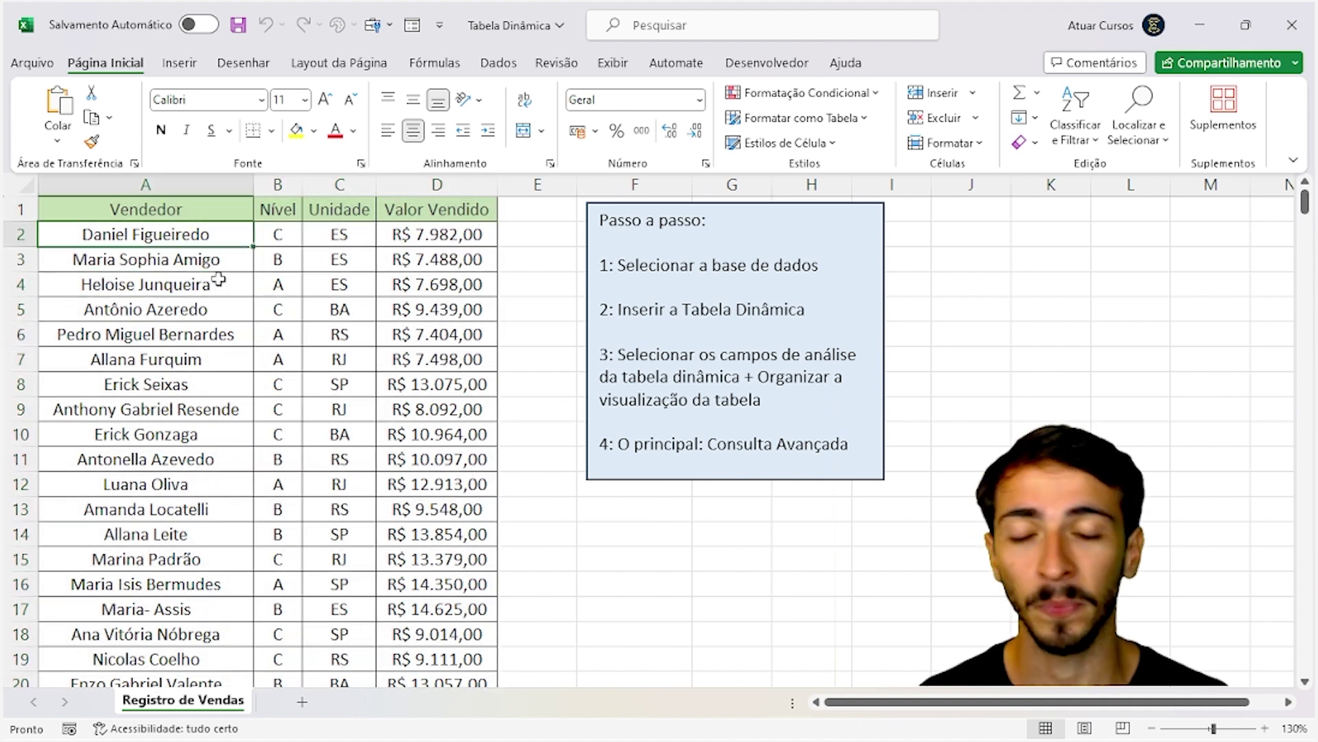
# - Extend a selection from the Vendedor header to the last row and across to Valor Vendido, and return to cell A1
pyautogui.press('Up')
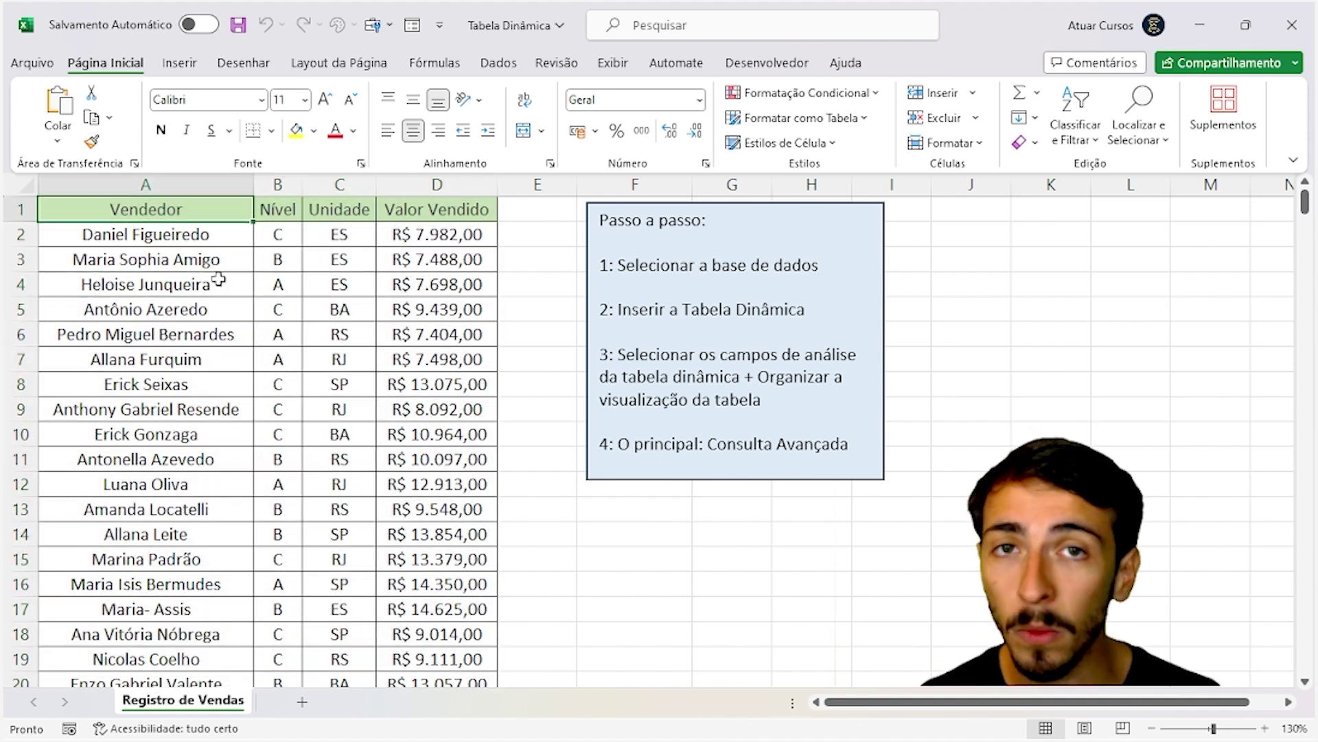
pyautogui.press('Down')
pyautogui.press('Up')
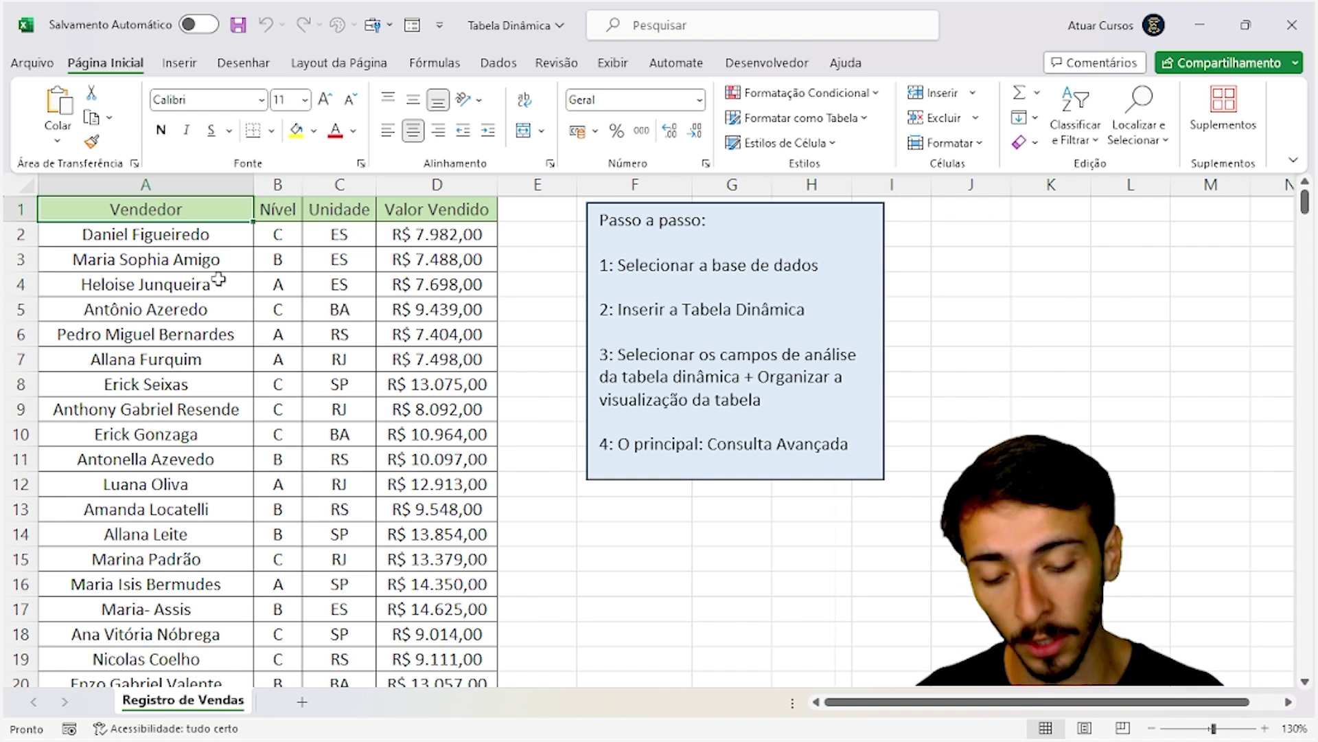
pyautogui.hotkey('ctrl', 'shift', 'Down')
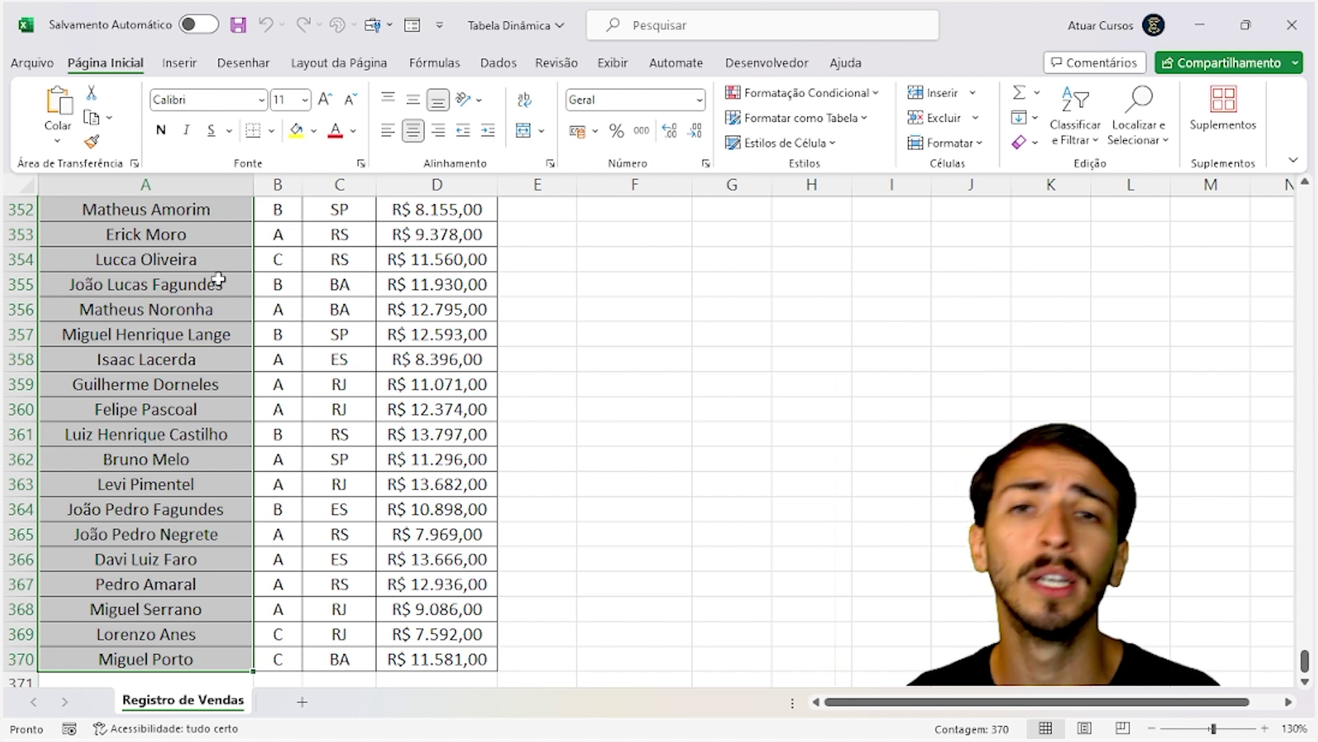
pyautogui.hotkey('ctrl', 'shift', 'Right')
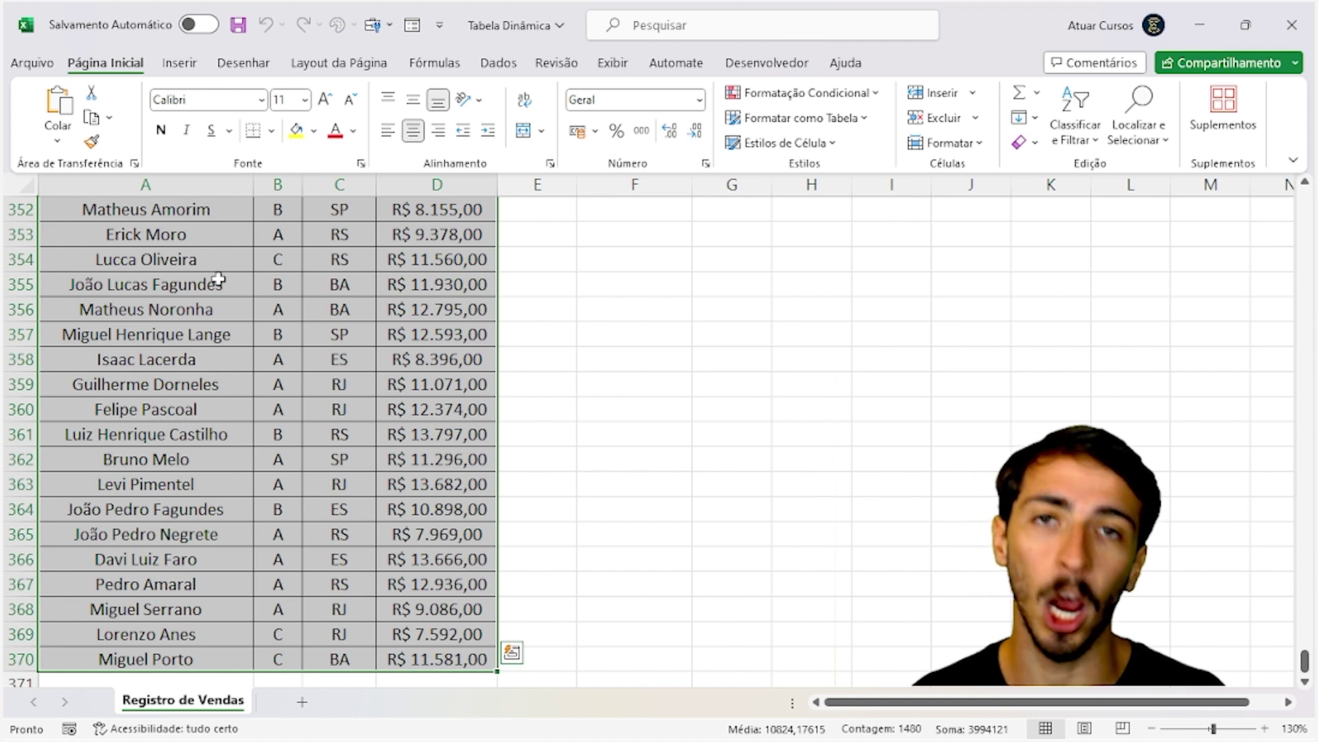
pyautogui.hotkey('ctrl', 'Home')
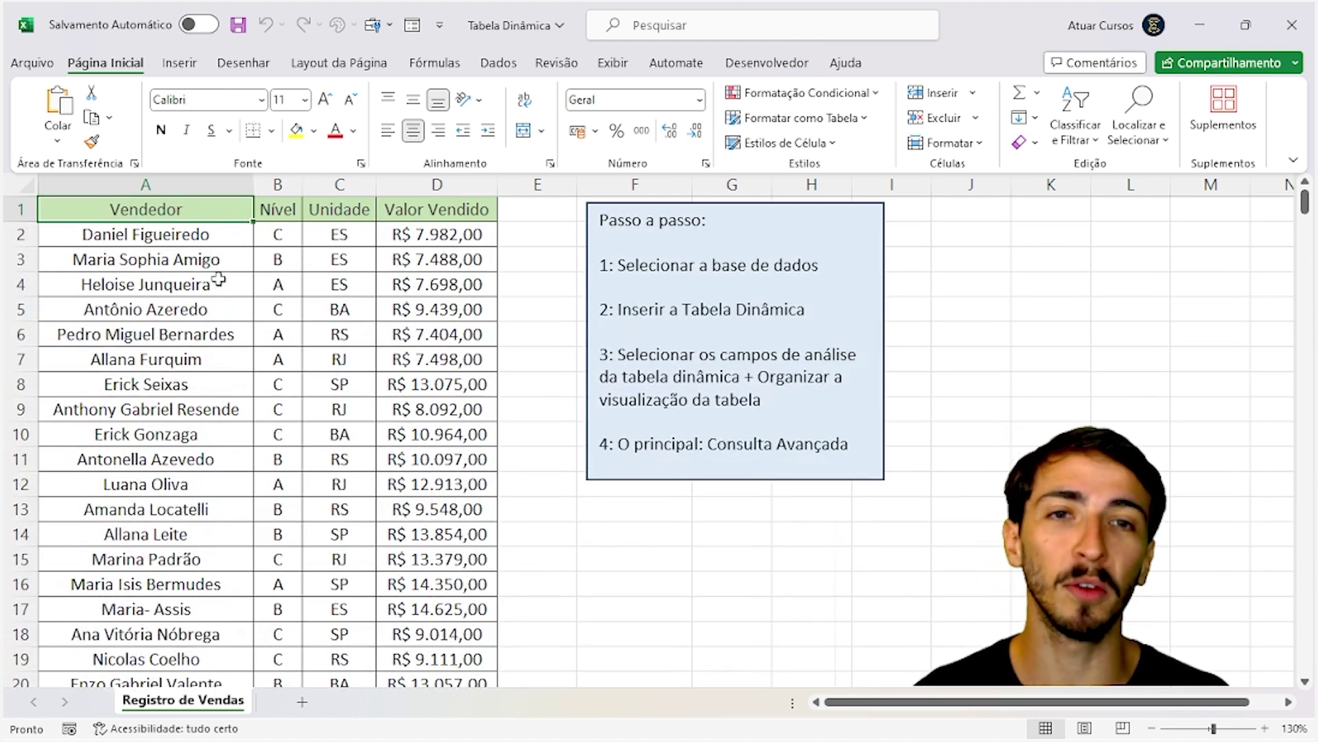
# - Select the entire sales data range, headers included, as the source for the pivot table
pyautogui.press('Down')
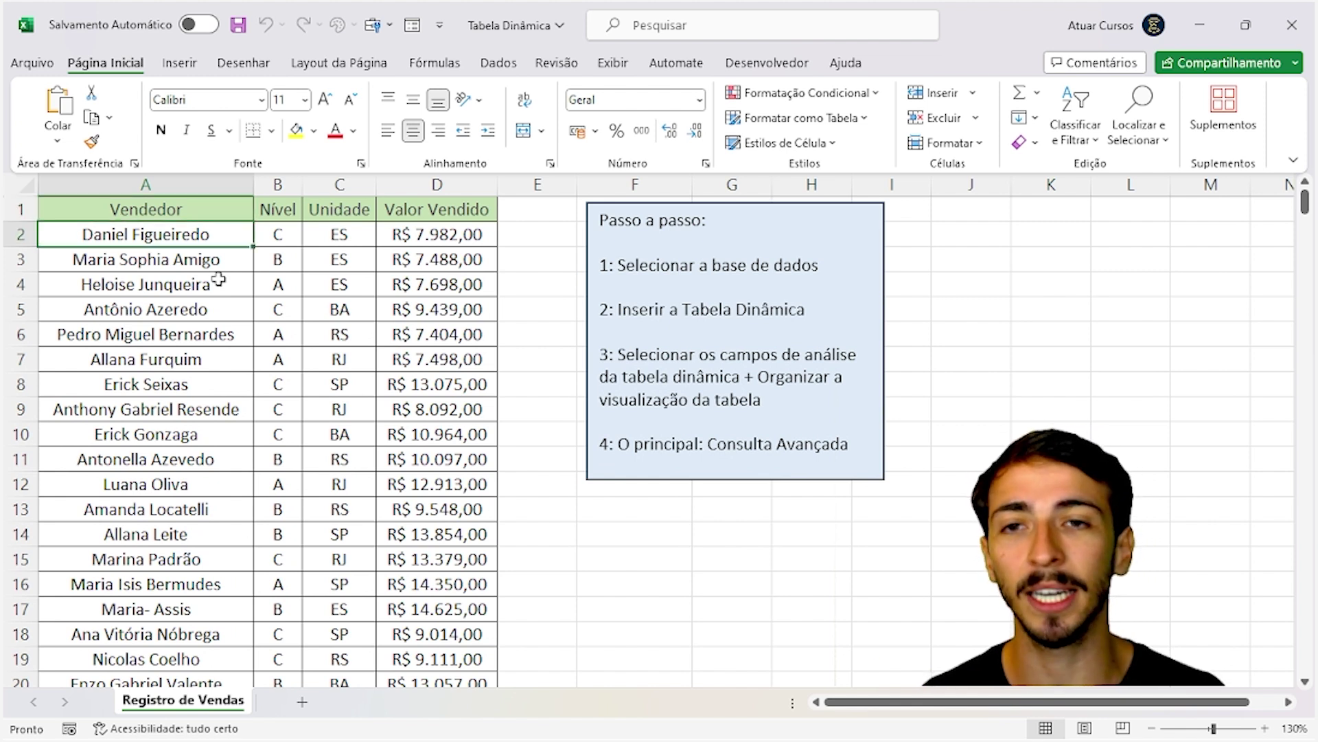
pyautogui.press('Down')
pyautogui.press('Down')
pyautogui.press('Down')
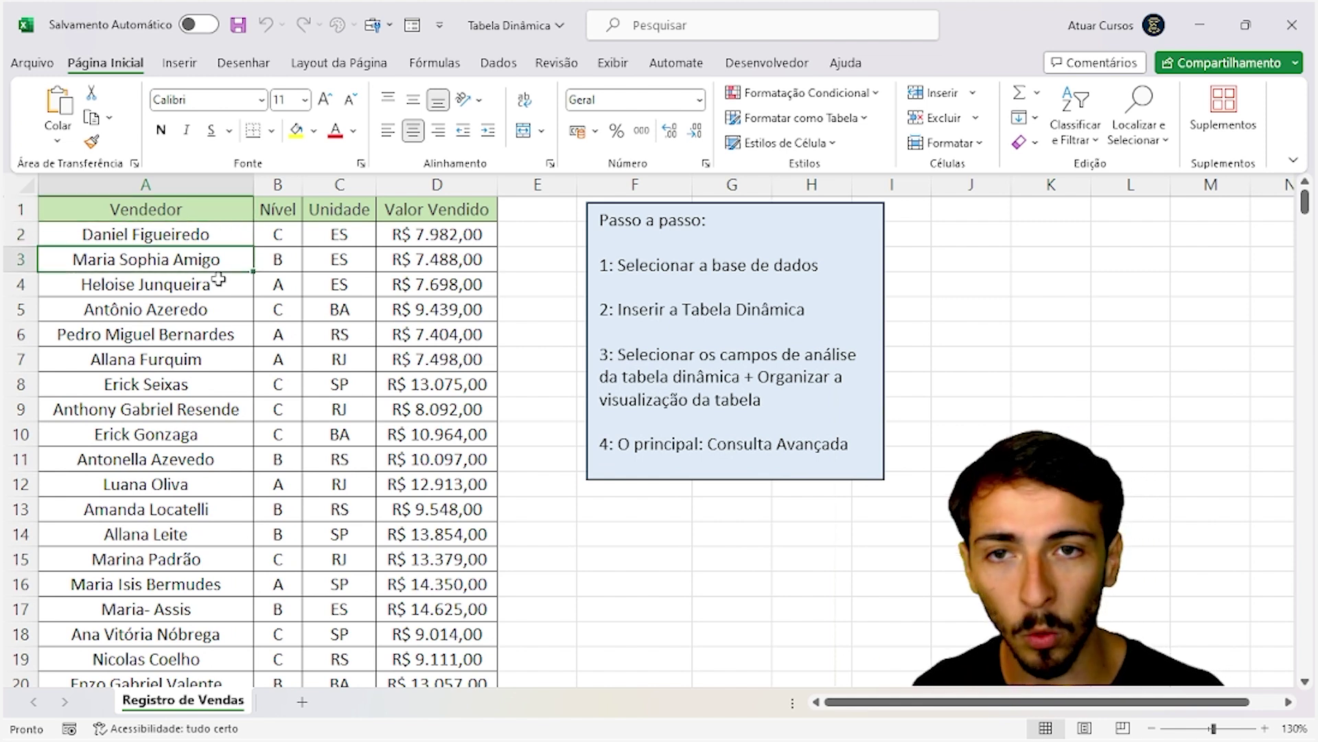
pyautogui.press('Down')
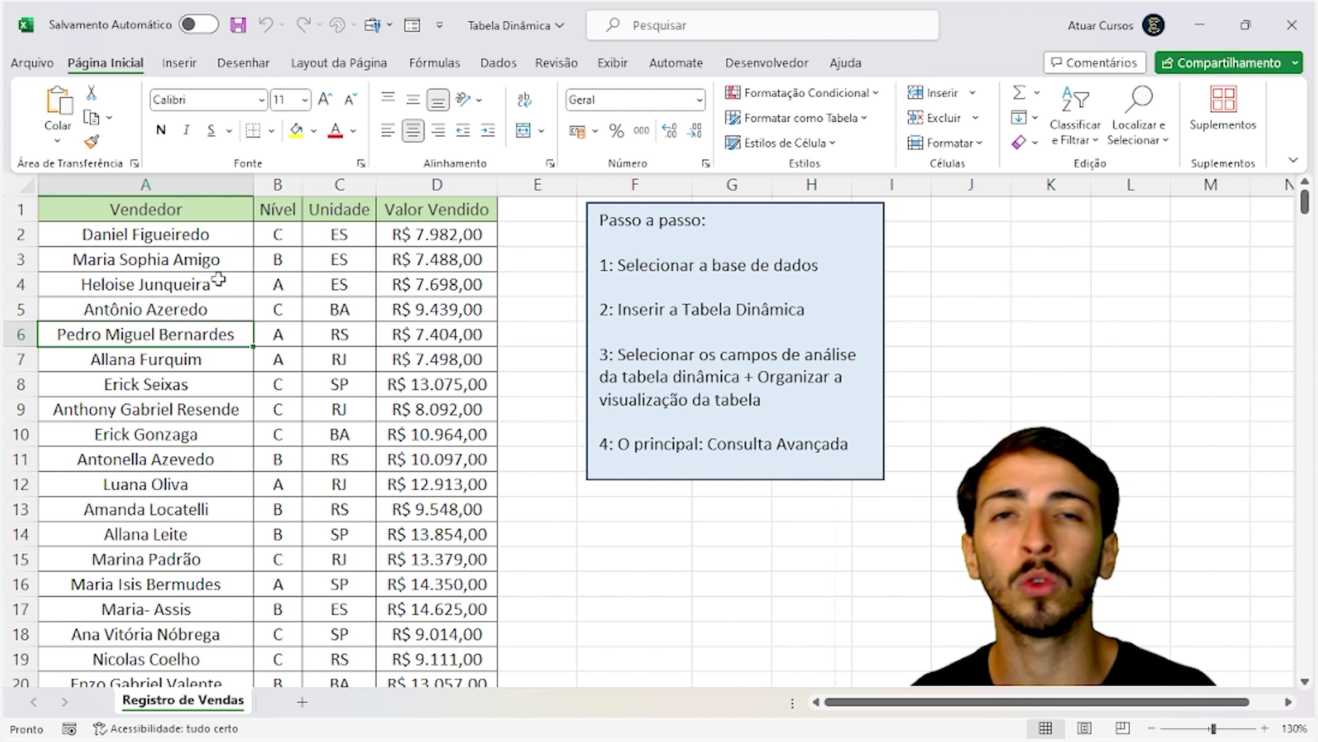
pyautogui.hotkey('ctrl', 'a')
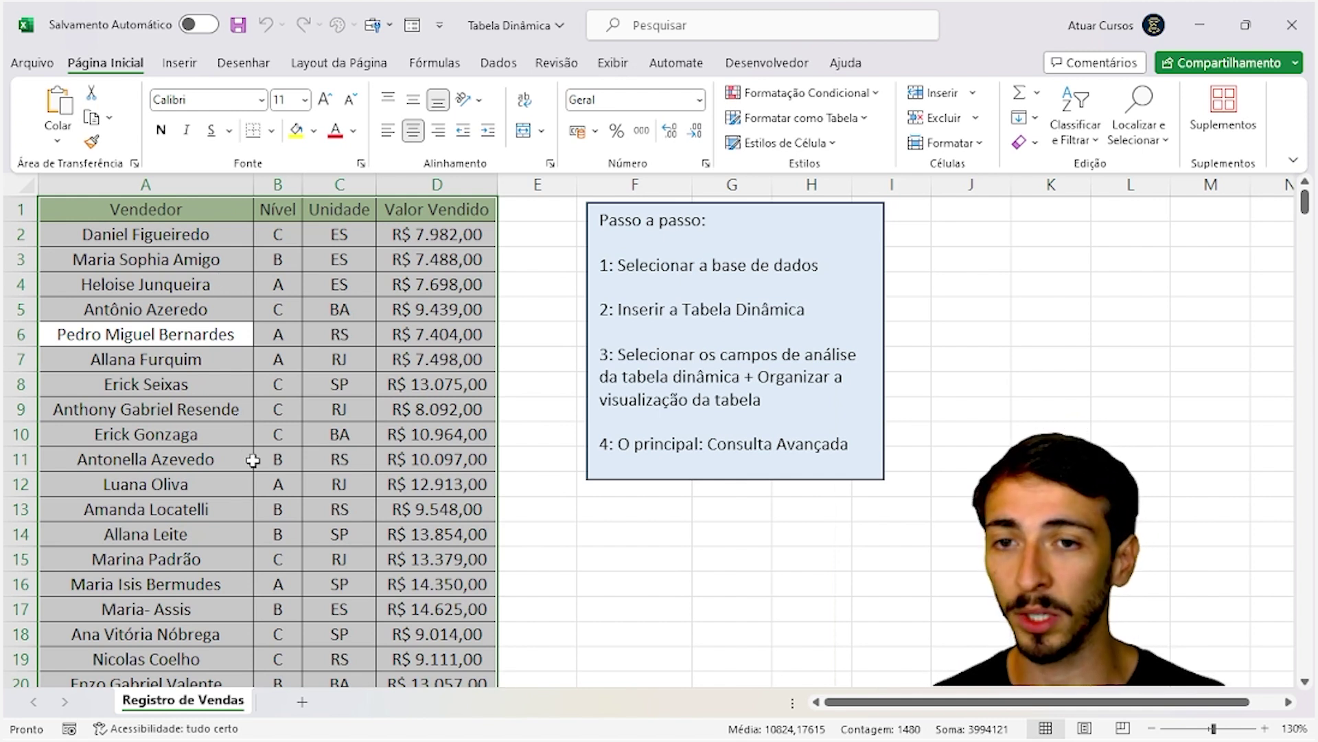
pyautogui.scroll(-9, 237, 506)
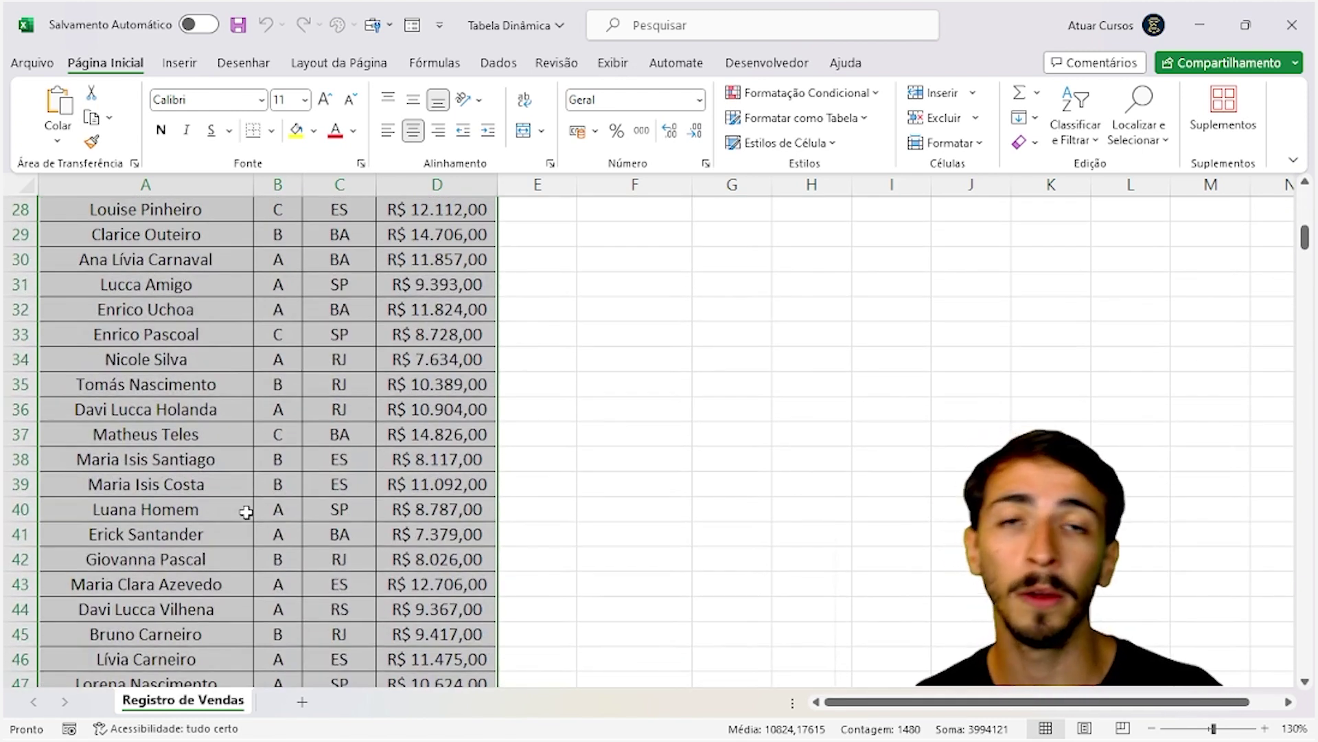
pyautogui.scroll(9, 245, 511)
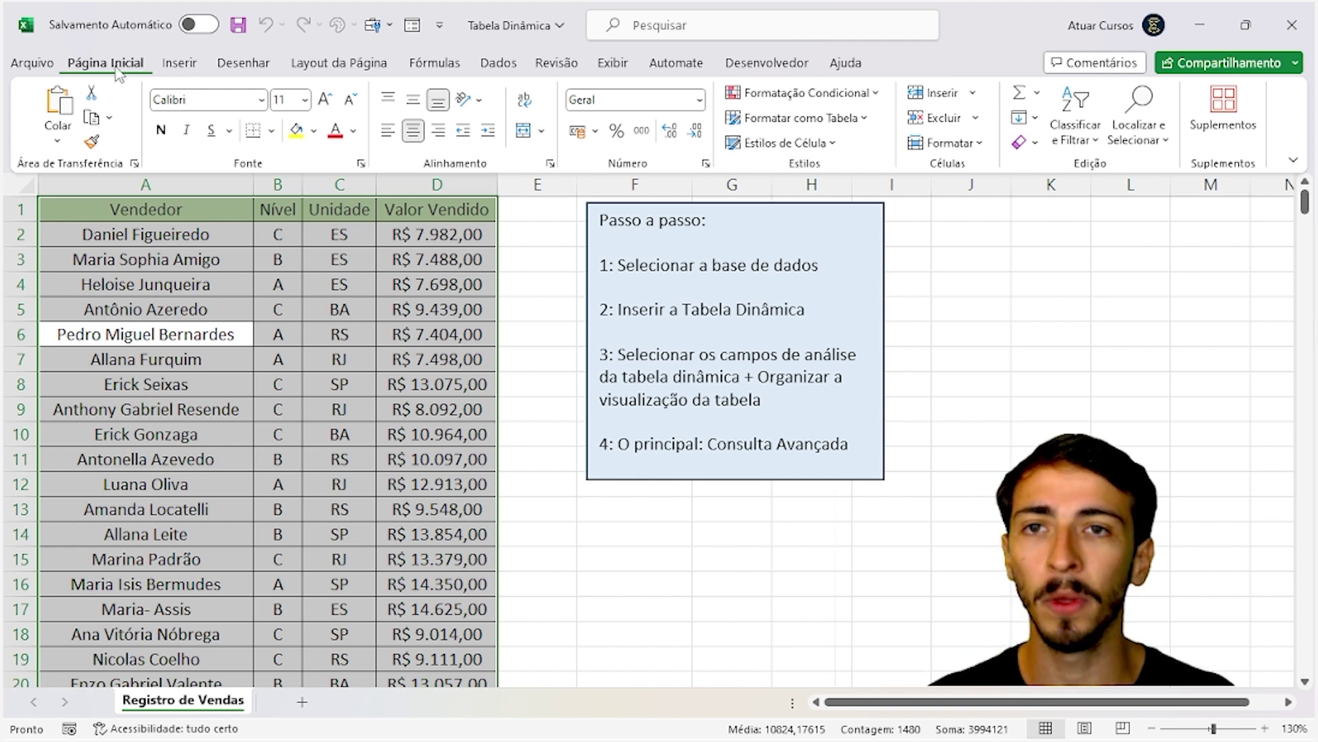
# - Insert a pivot table from the range 'Registro de Vendas'!$A$1:$D$370 on a new worksheet
pyautogui.click(180, 62)
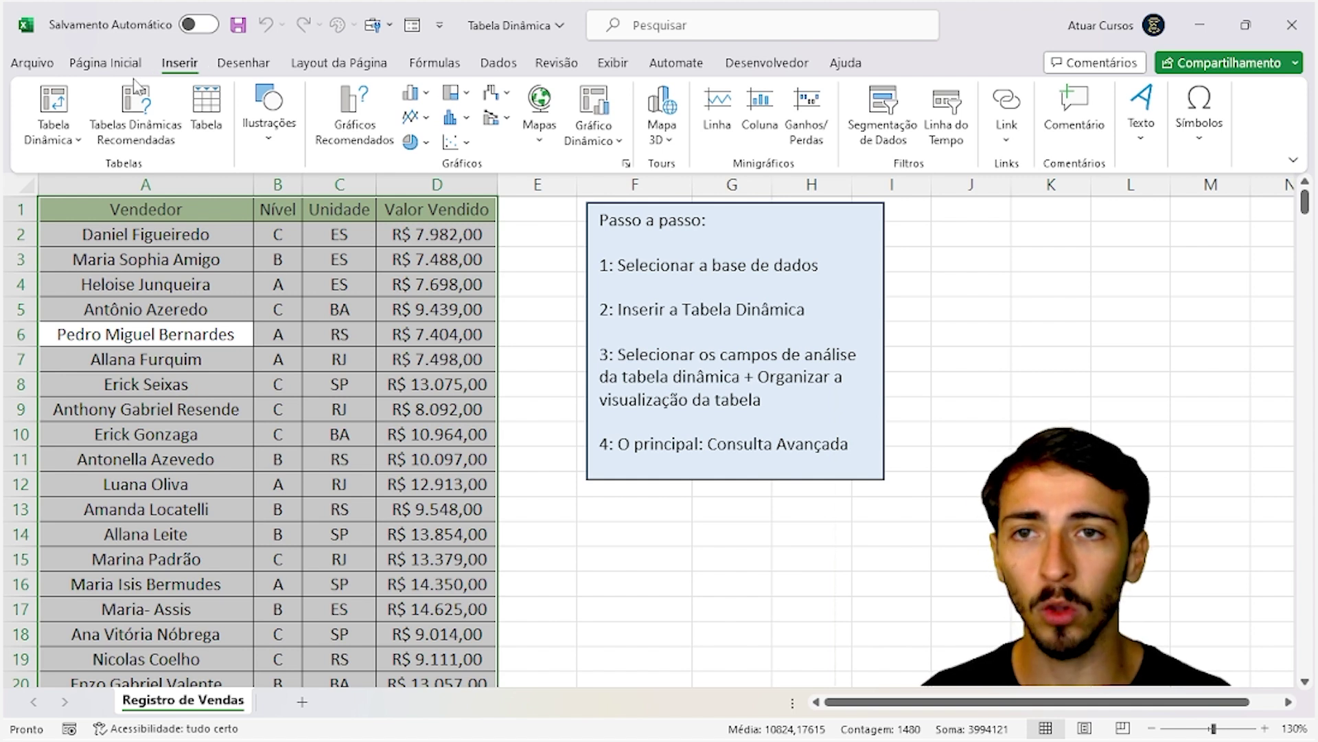
pyautogui.click(58, 146)
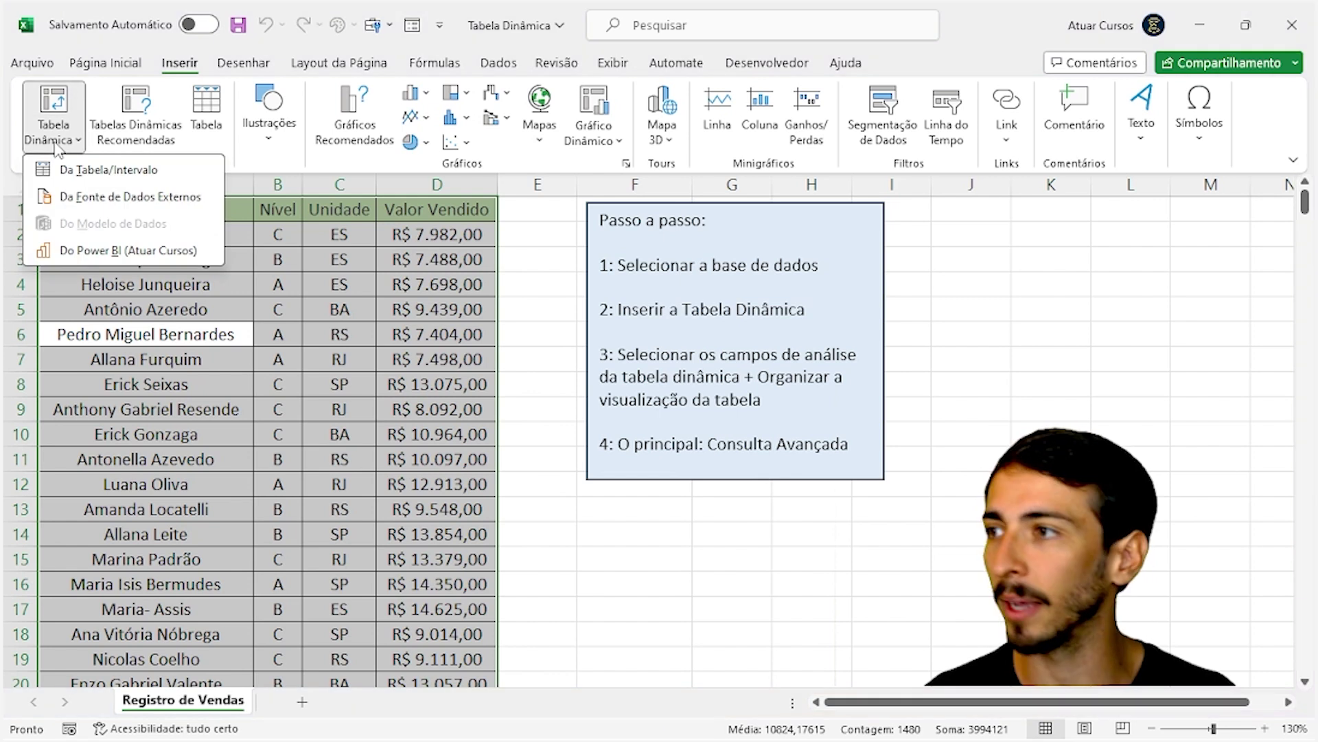
pyautogui.click(118, 177)
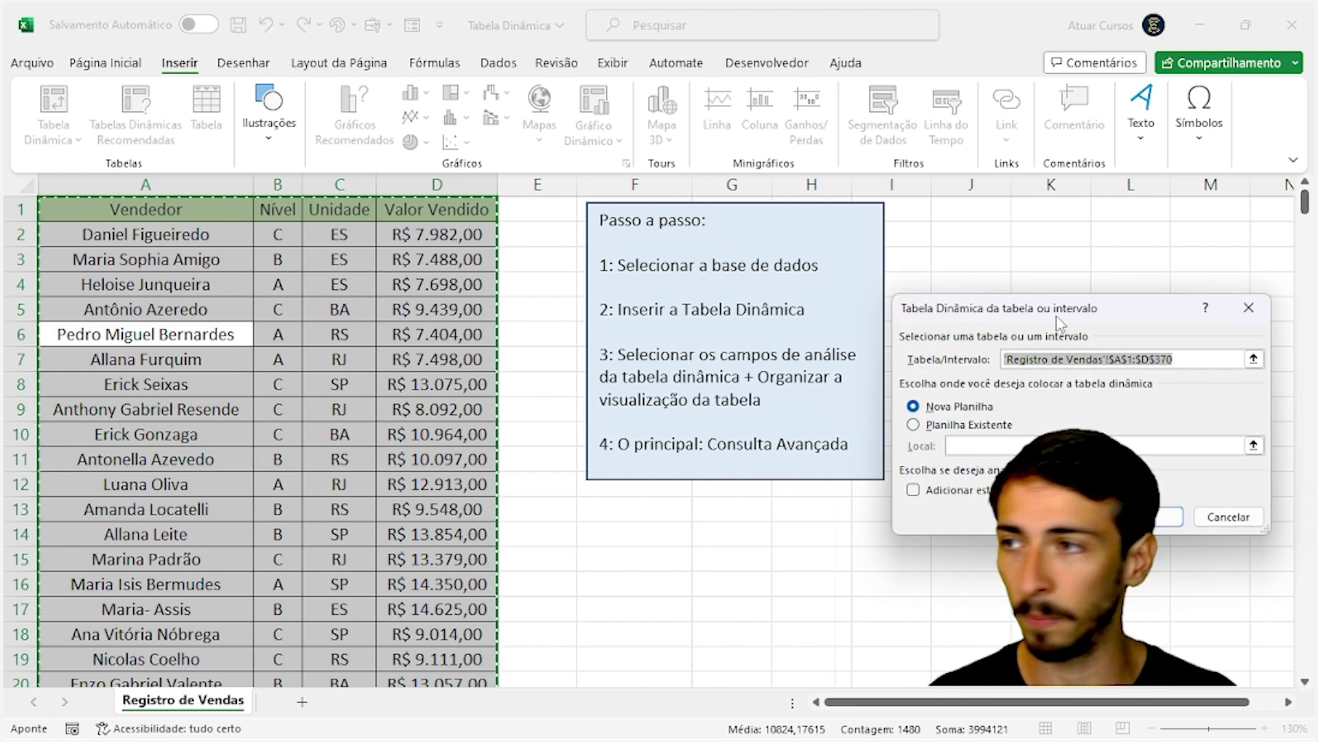
pyautogui.moveTo(1057, 317); pyautogui.dragTo(601, 265)
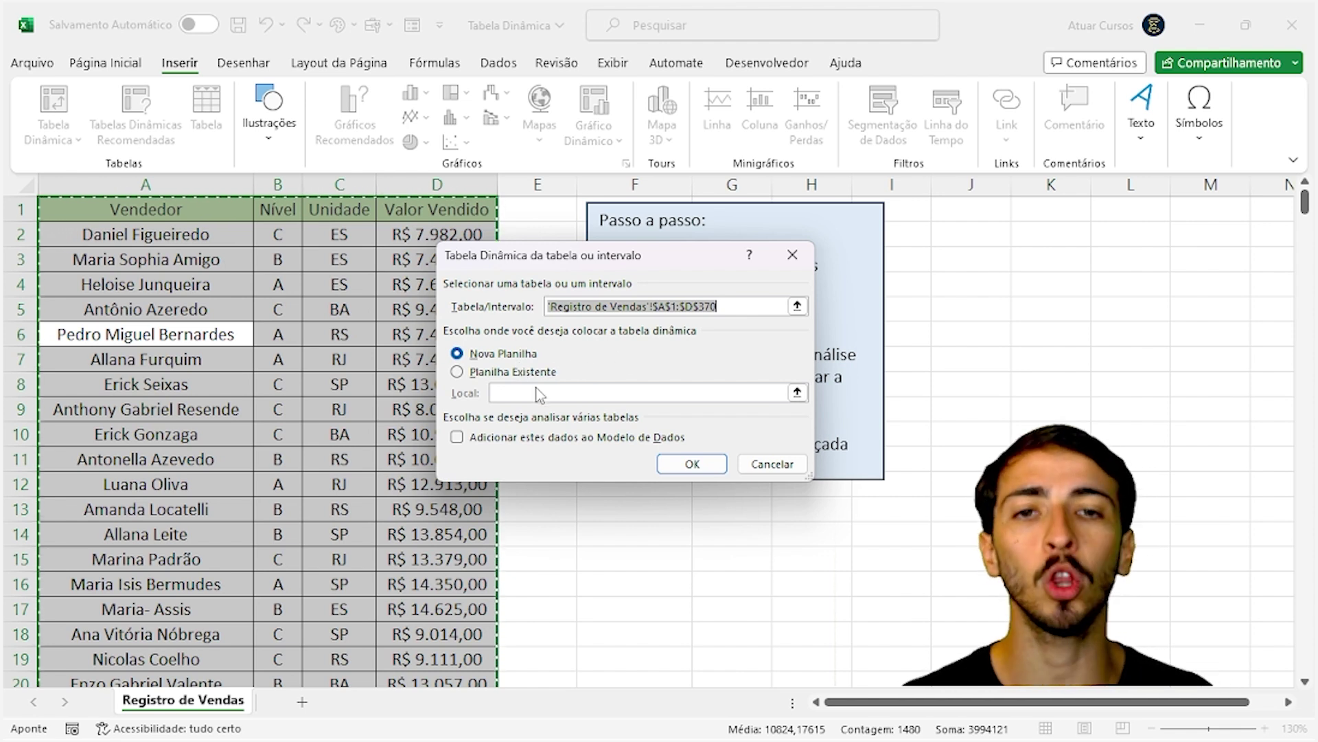
pyautogui.moveTo(604, 266); pyautogui.dragTo(339, 234)
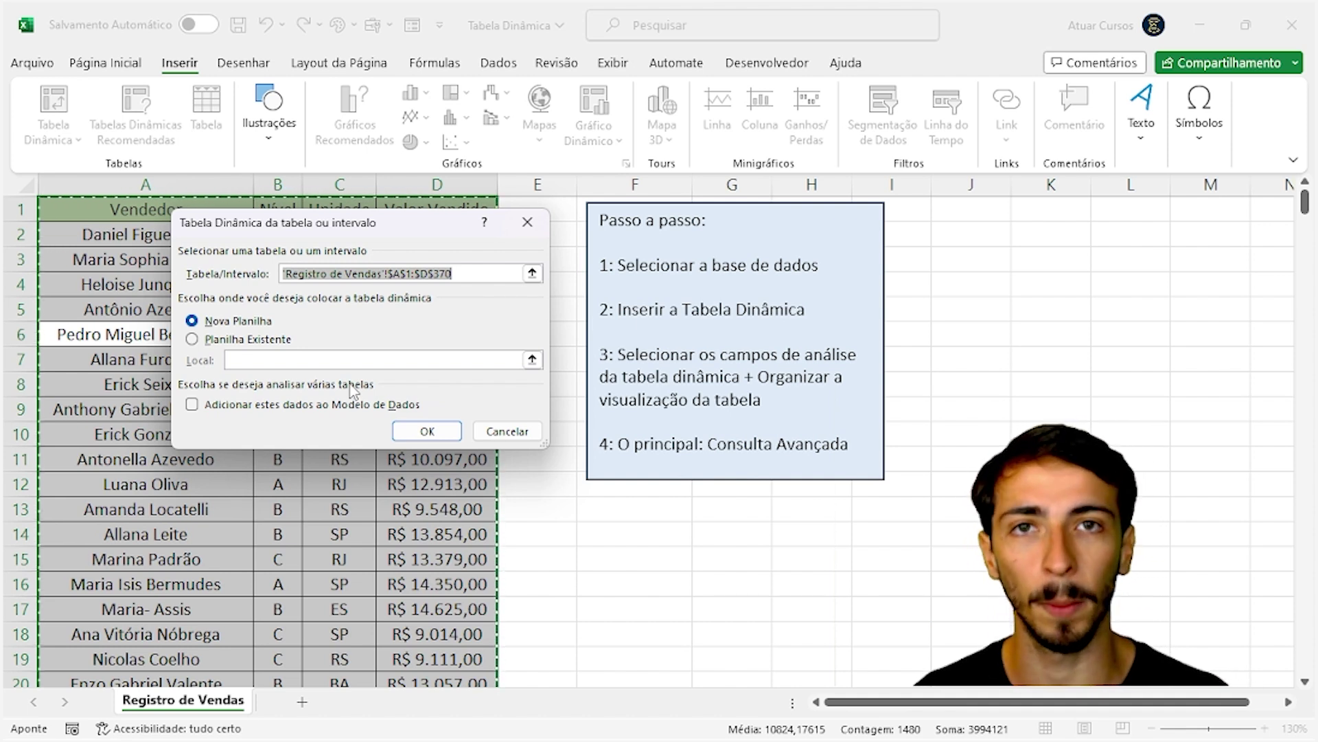
pyautogui.click(415, 437)
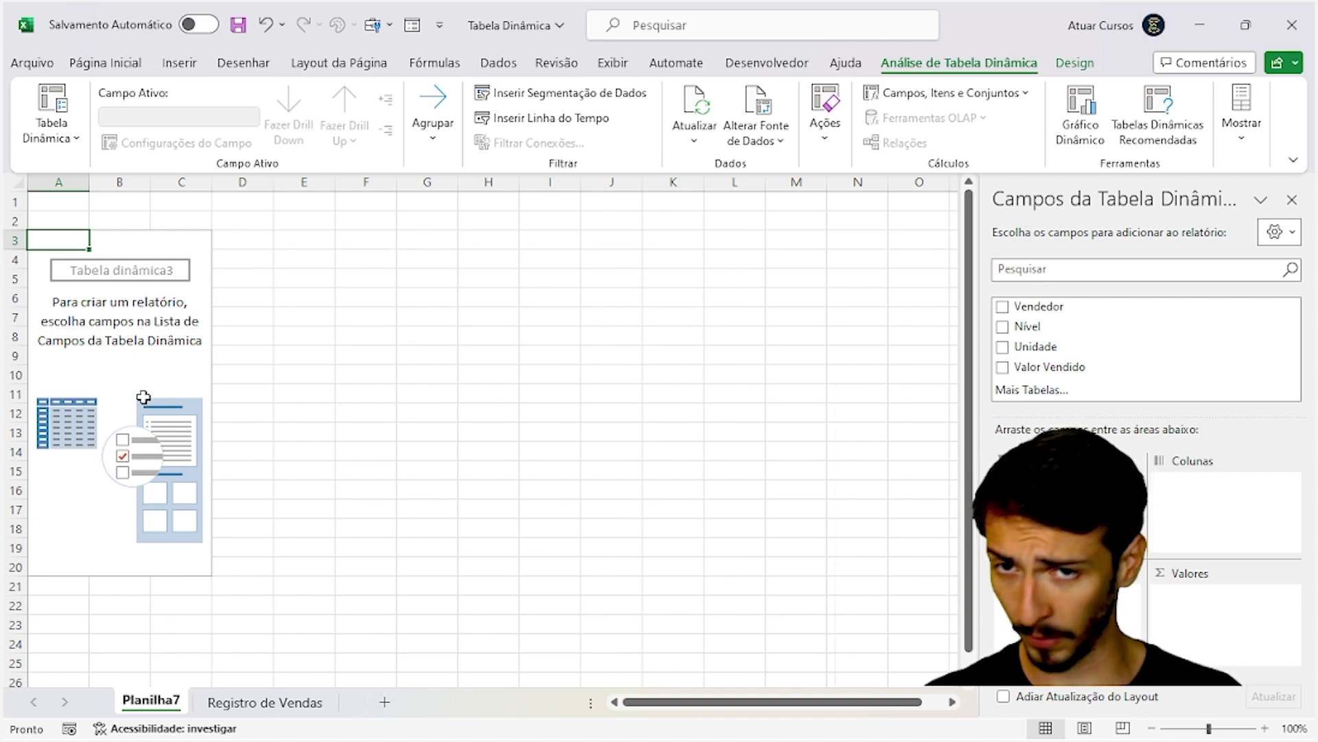
# - Check the source data on Registro de Vendas and place the Vendedor field in the pivot table's rows on Planilha7
pyautogui.click(244, 703)
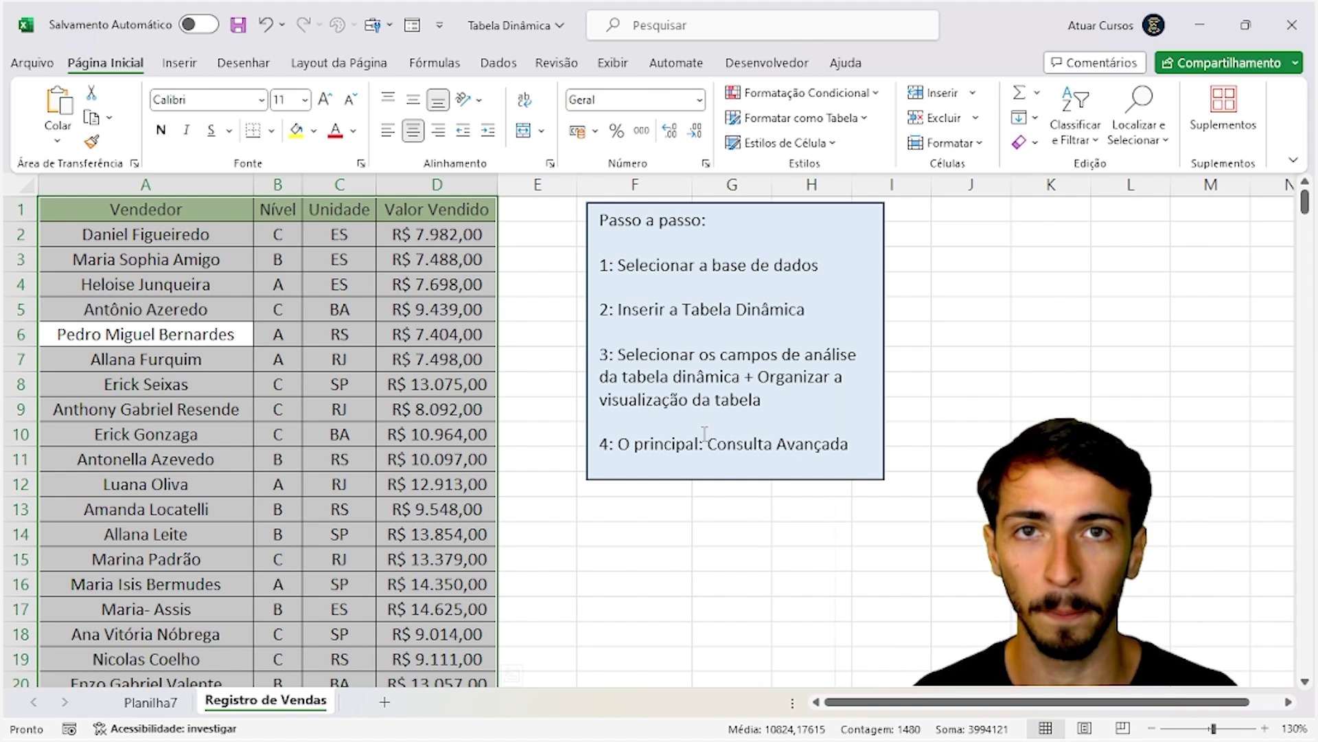
pyautogui.click(172, 706)
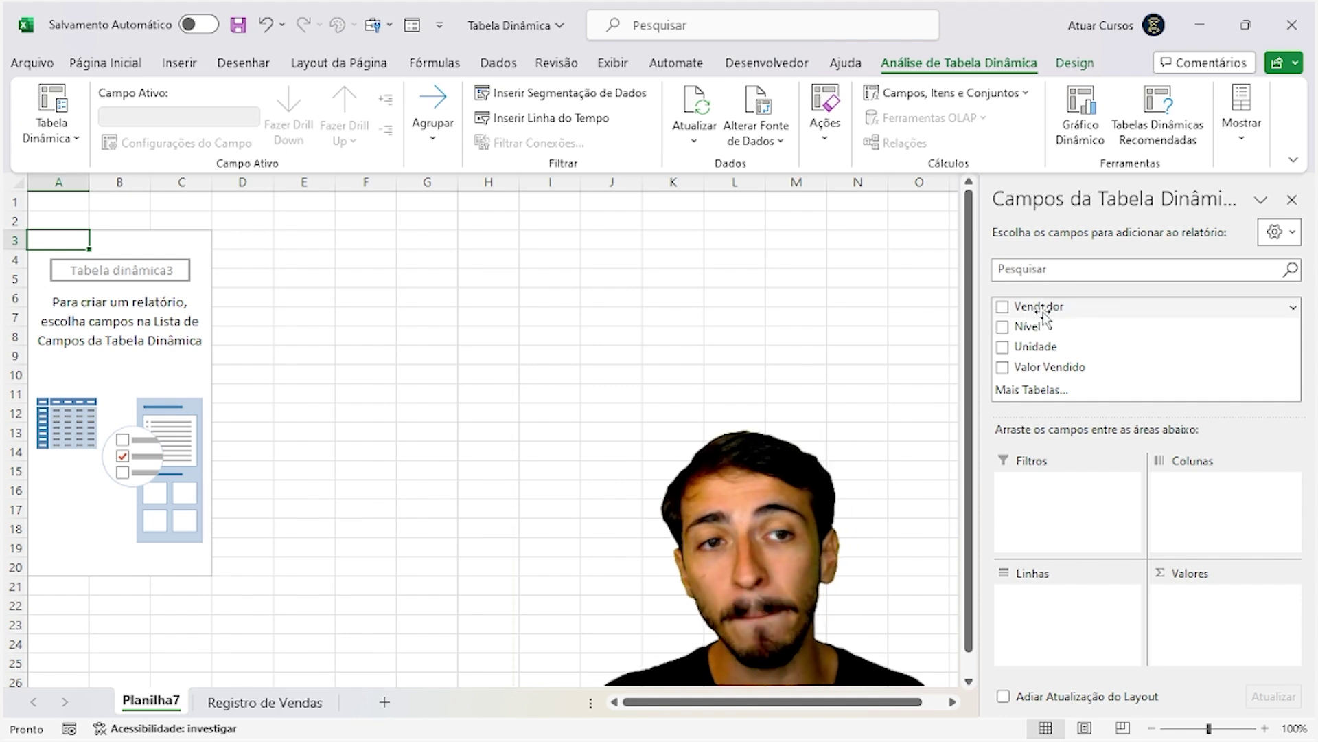
pyautogui.moveTo(1054, 313); pyautogui.dragTo(1190, 511)
pyautogui.moveTo(1071, 558); pyautogui.dragTo(1079, 618)
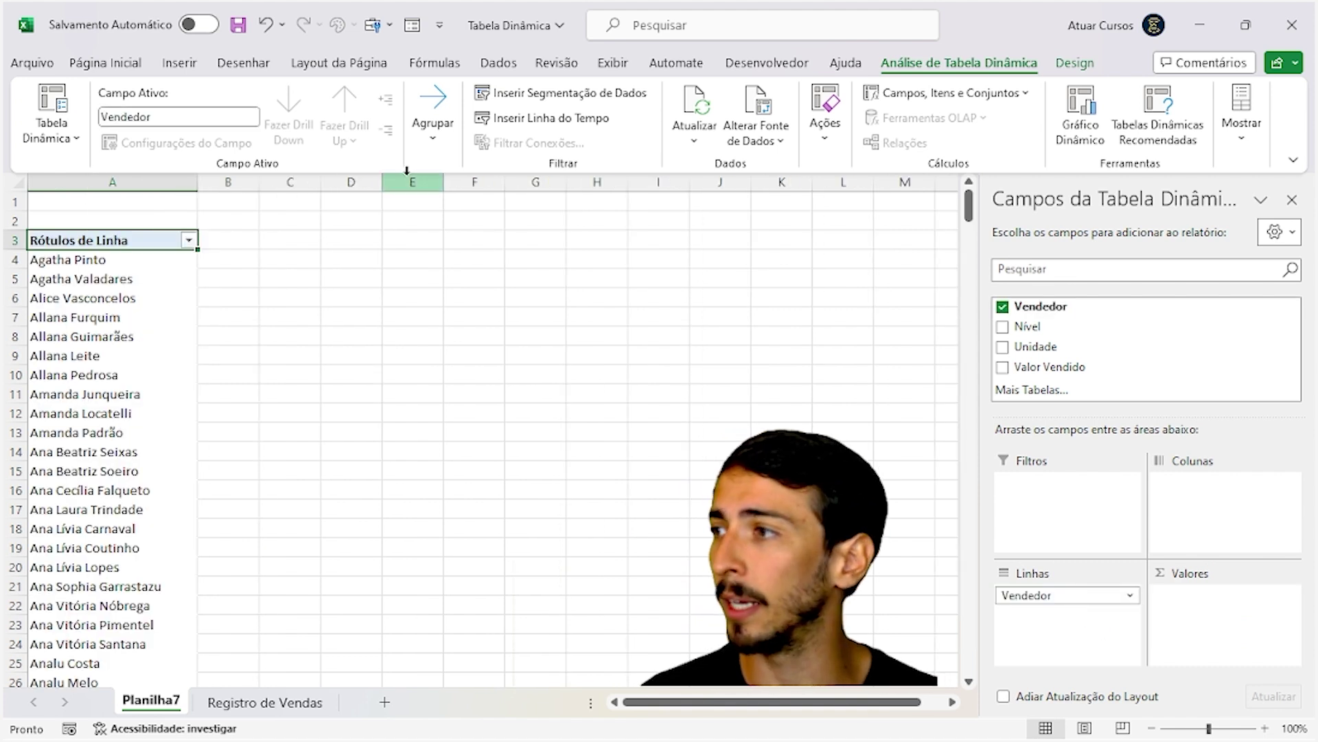
# - Replace Vendedor with Unidade in the pivot table's rows and go through the listed unit labels
pyautogui.scroll(-19, 216, 307)
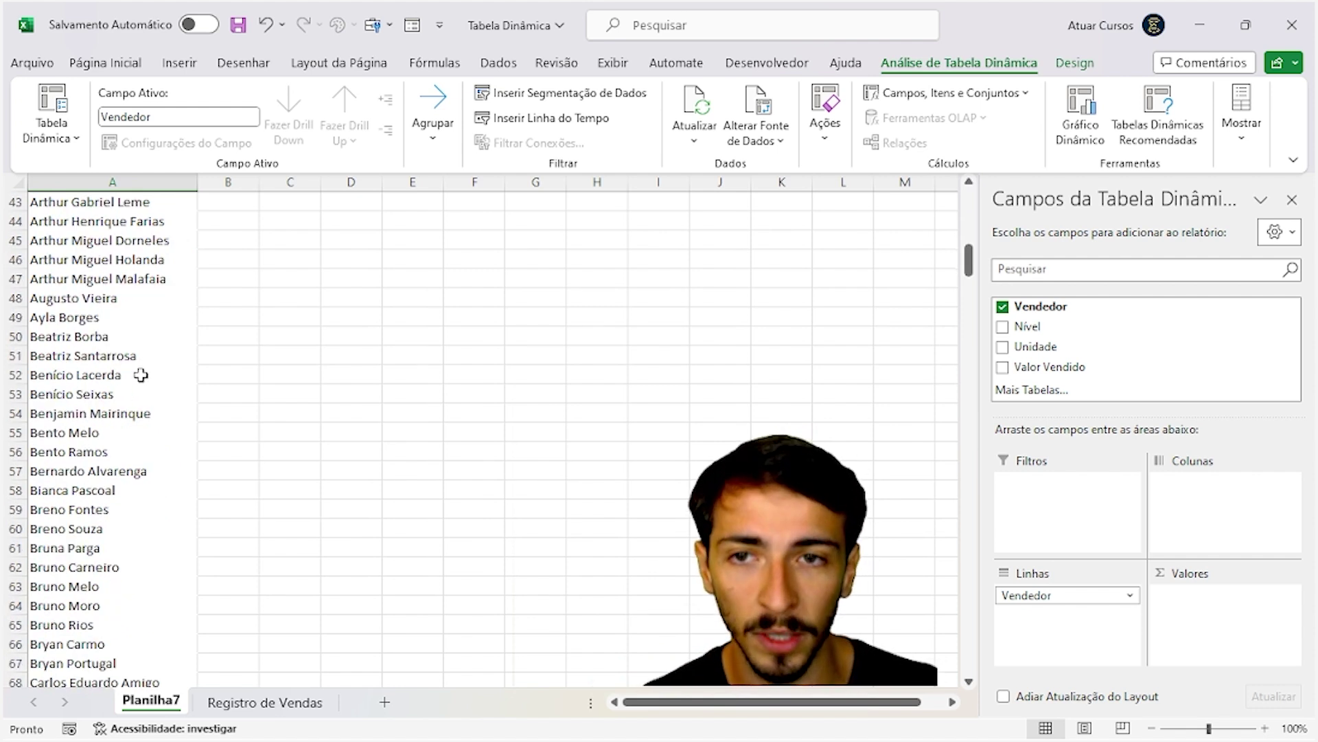
pyautogui.scroll(19, 140, 376)
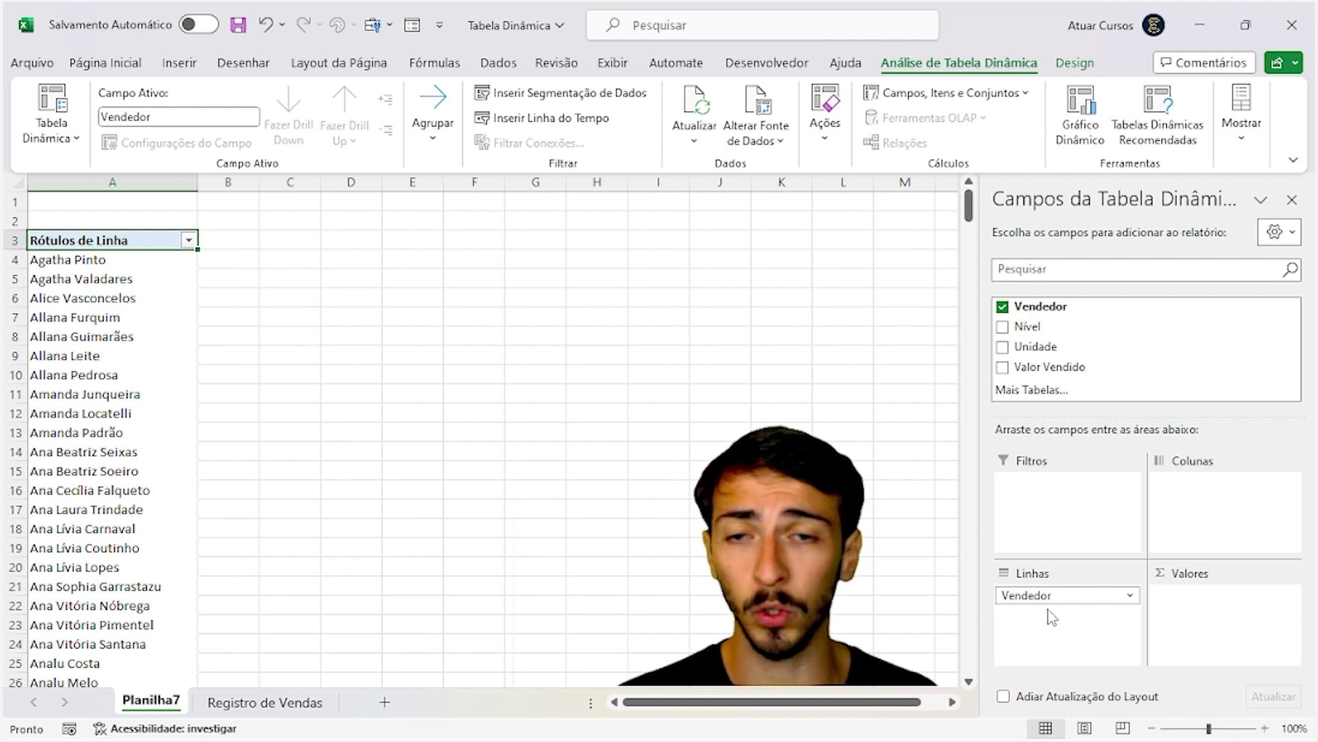
pyautogui.moveTo(1055, 599); pyautogui.dragTo(860, 556)
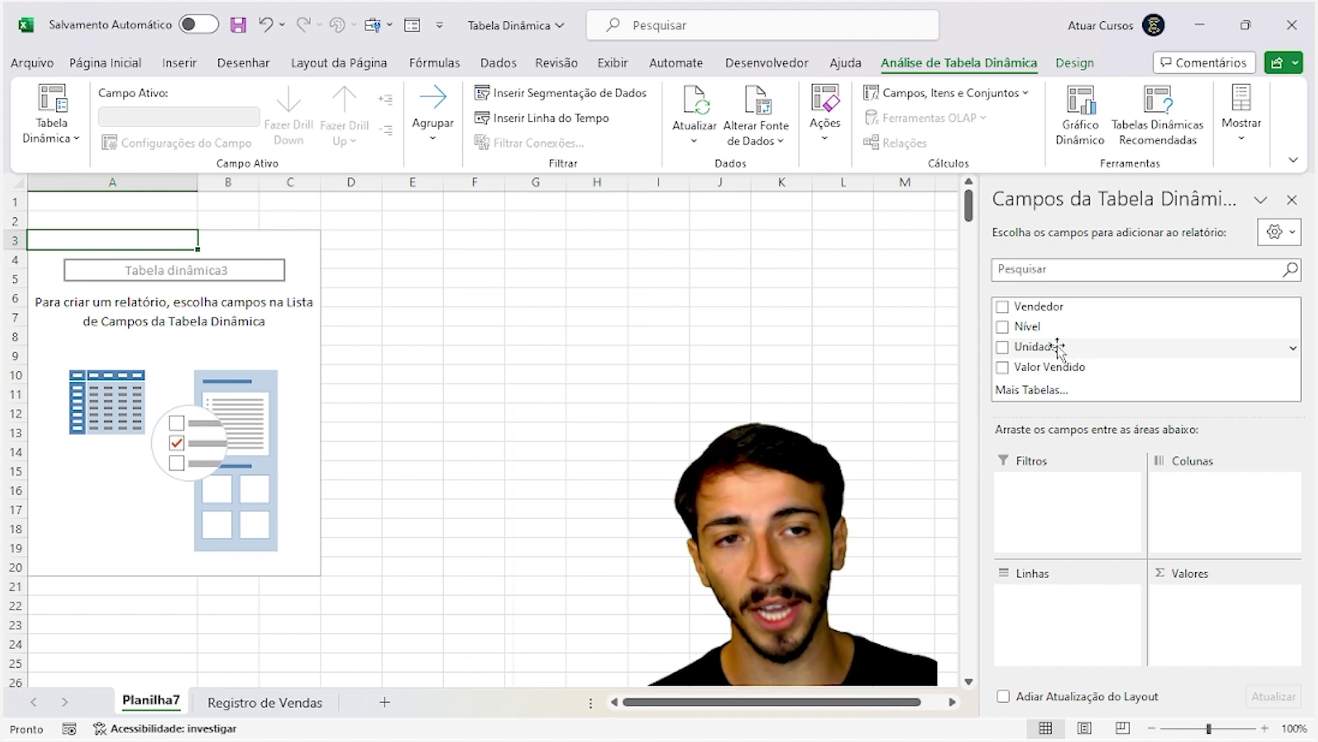
pyautogui.moveTo(1052, 345); pyautogui.dragTo(1080, 599)
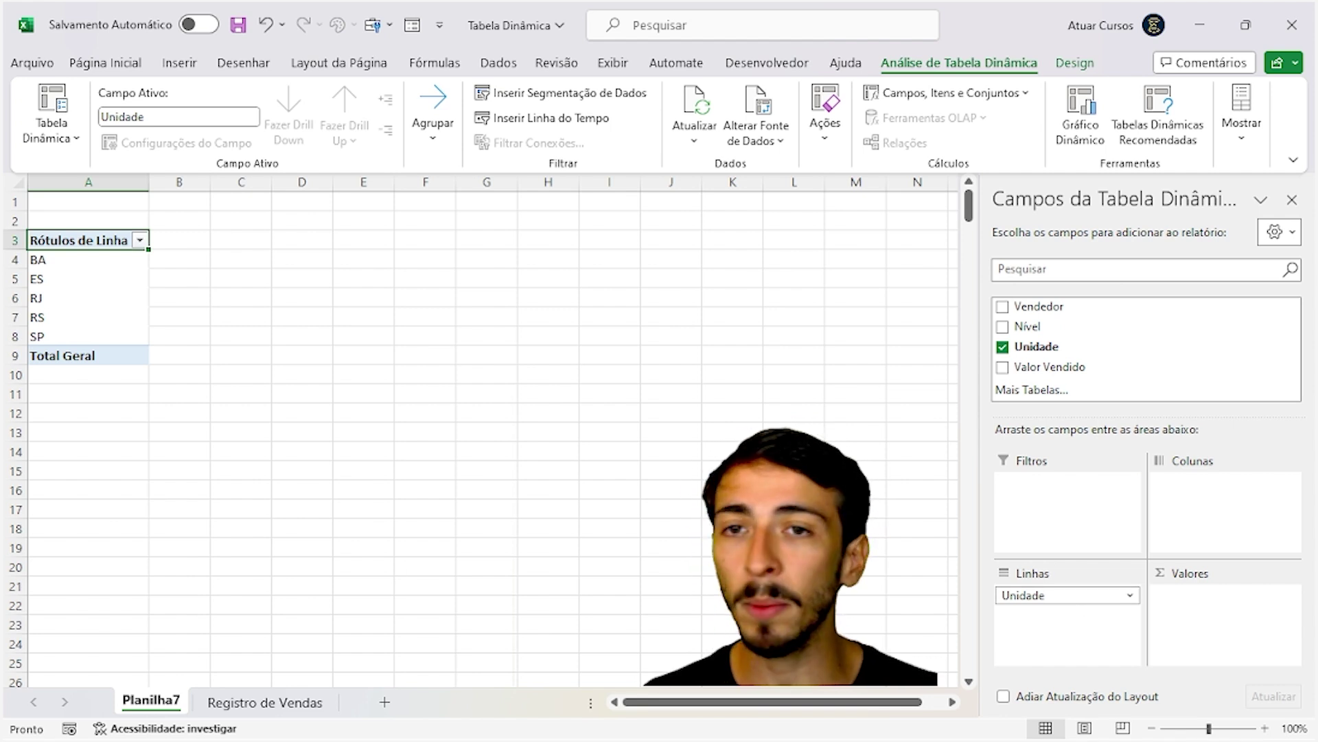
pyautogui.click(42, 260)
pyautogui.click(49, 282)
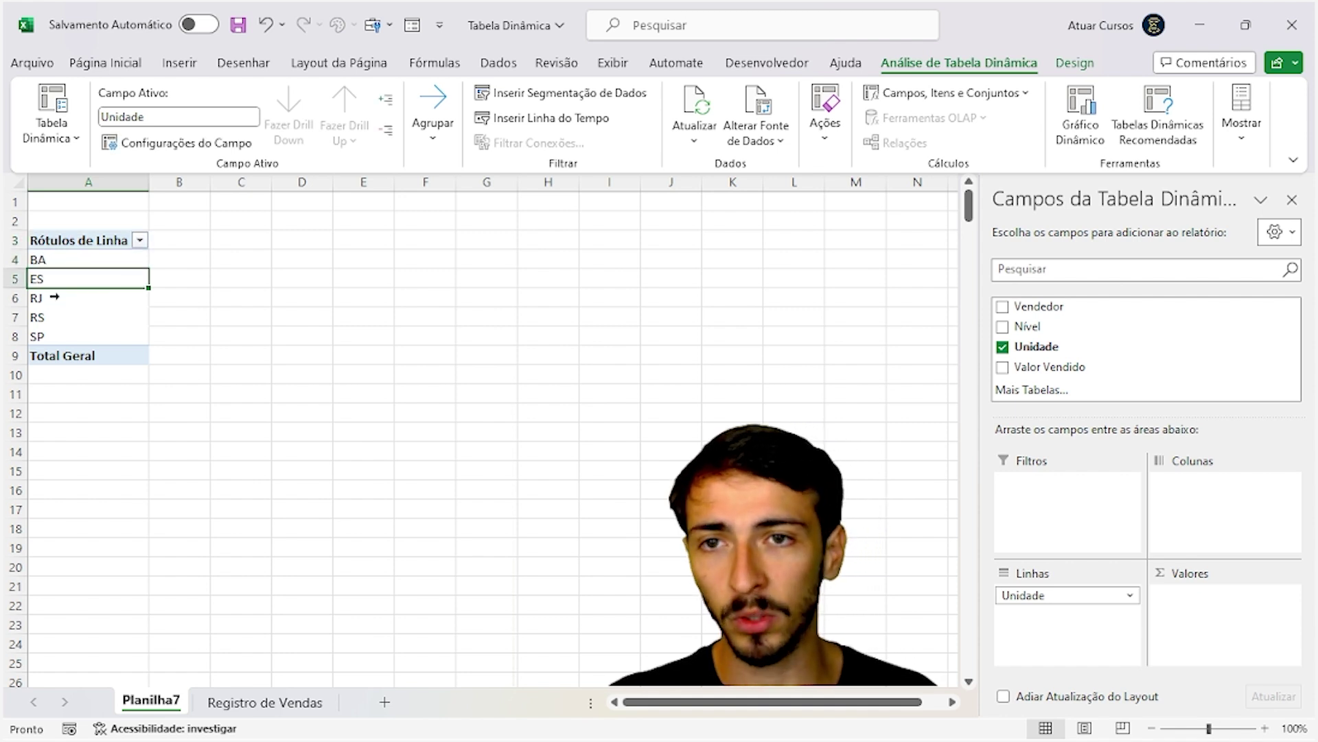
pyautogui.click(53, 299)
pyautogui.click(69, 322)
pyautogui.click(73, 338)
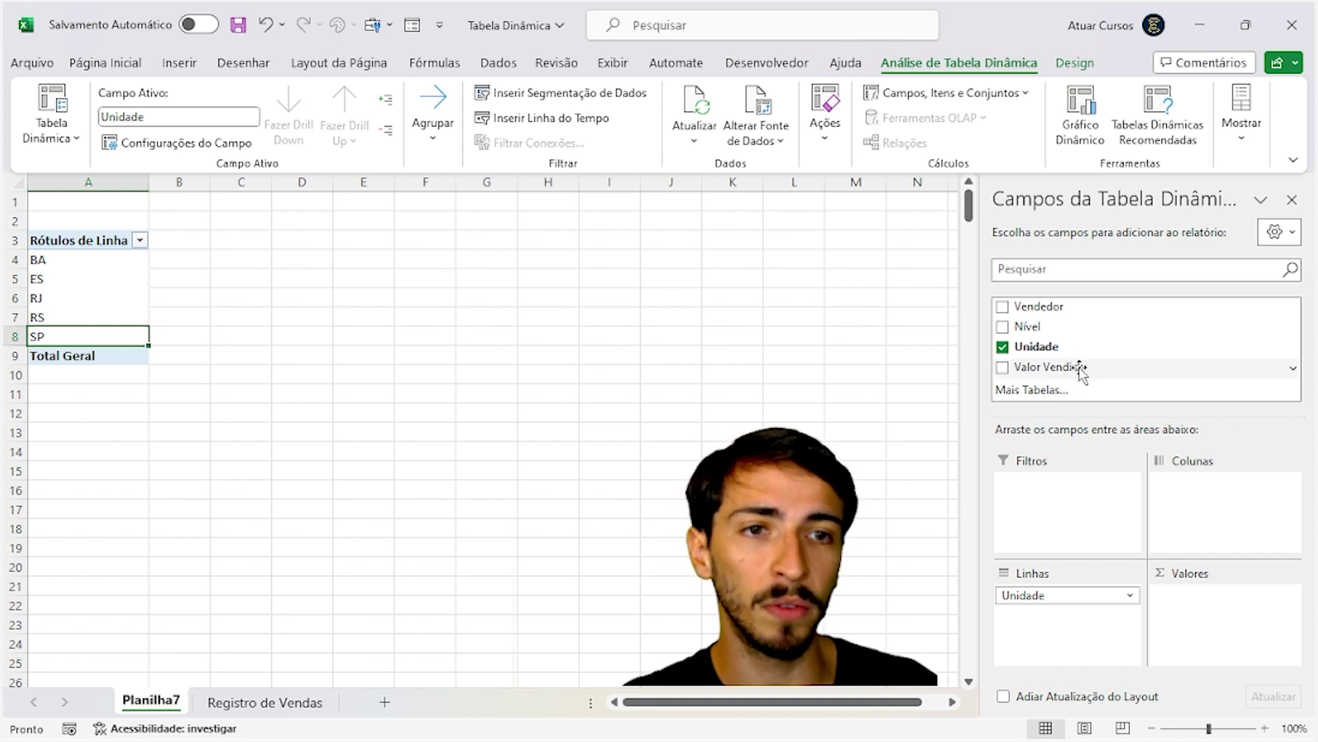
# - Add Valor Vendido to the pivot table's values as a sum and check the amounts per unit
pyautogui.moveTo(1082, 370); pyautogui.dragTo(1234, 599)
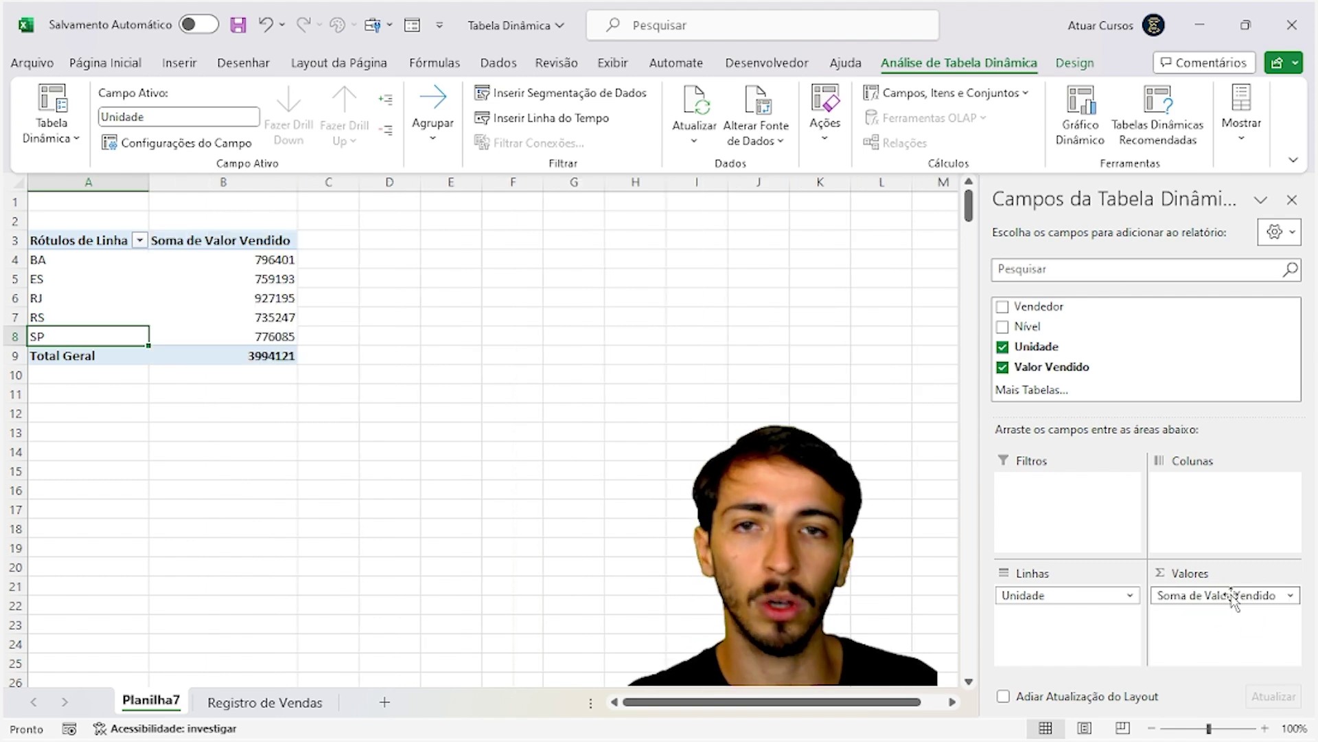
pyautogui.click(261, 260)
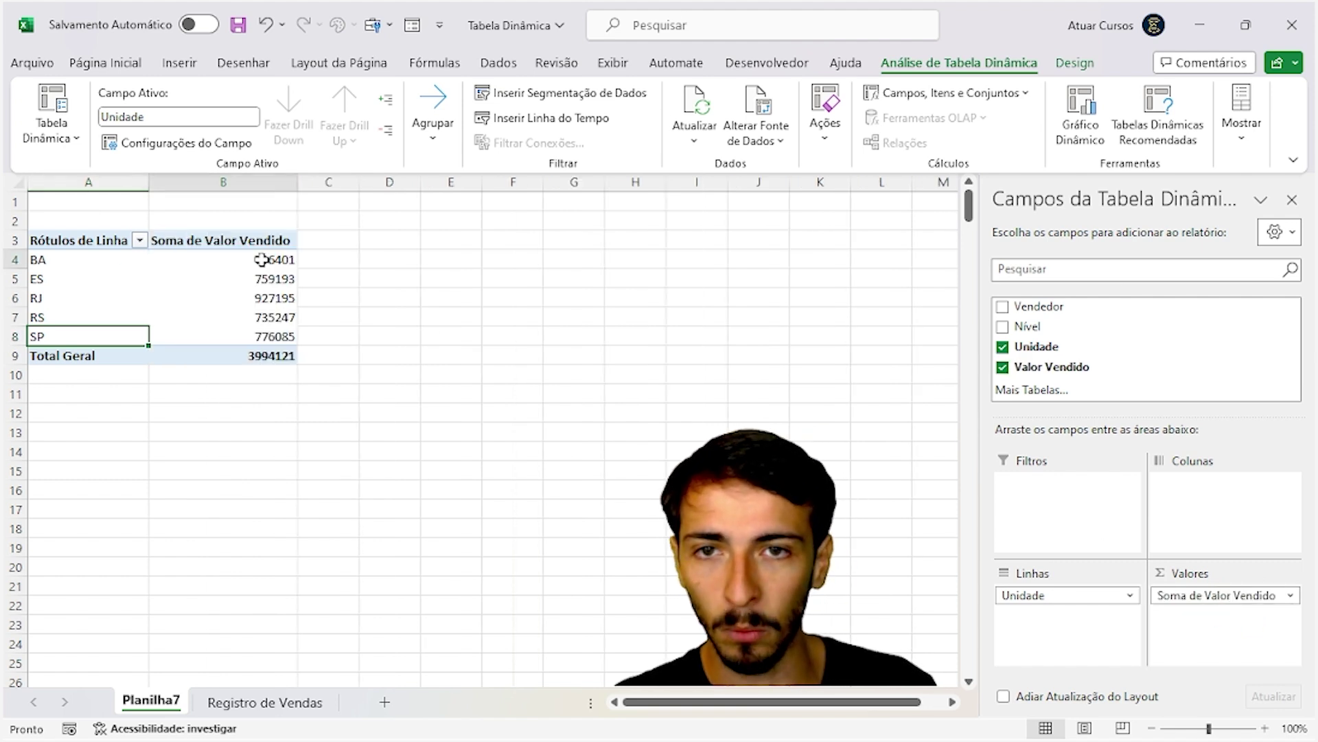
pyautogui.click(272, 282)
pyautogui.click(269, 300)
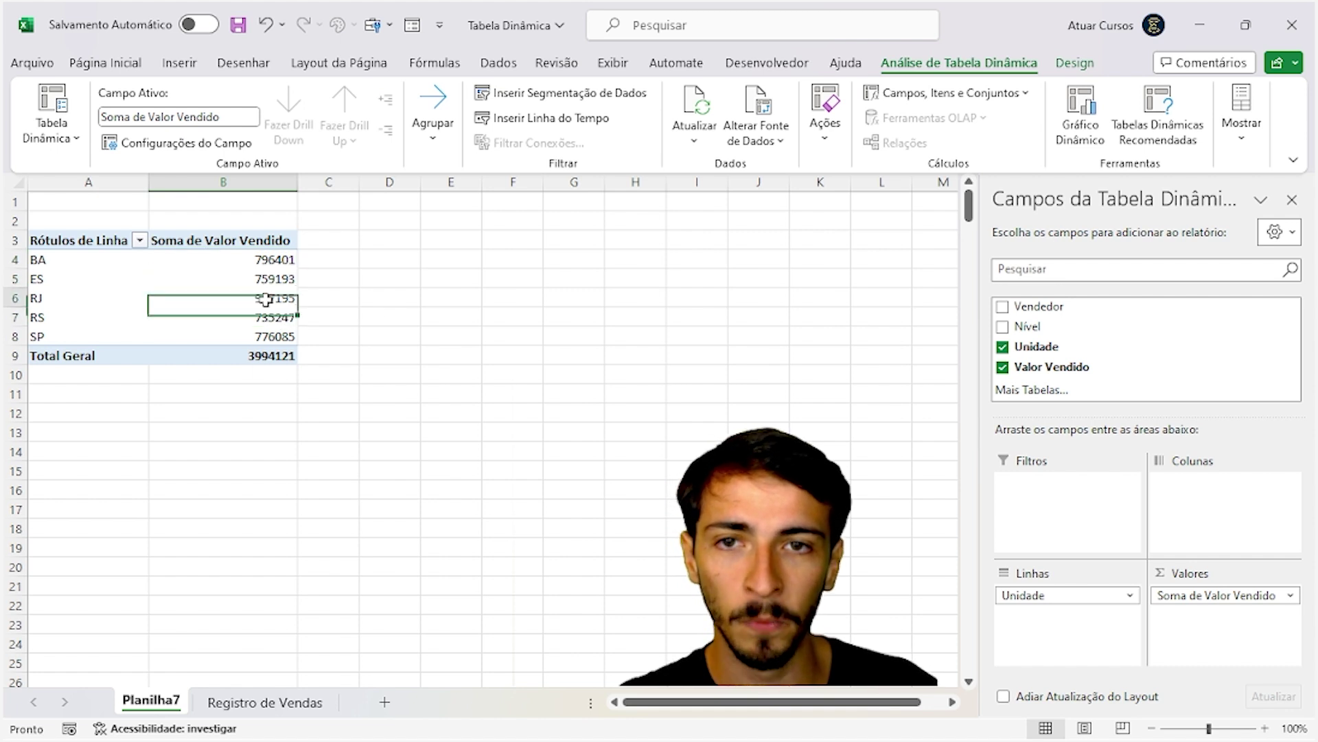
pyautogui.click(271, 336)
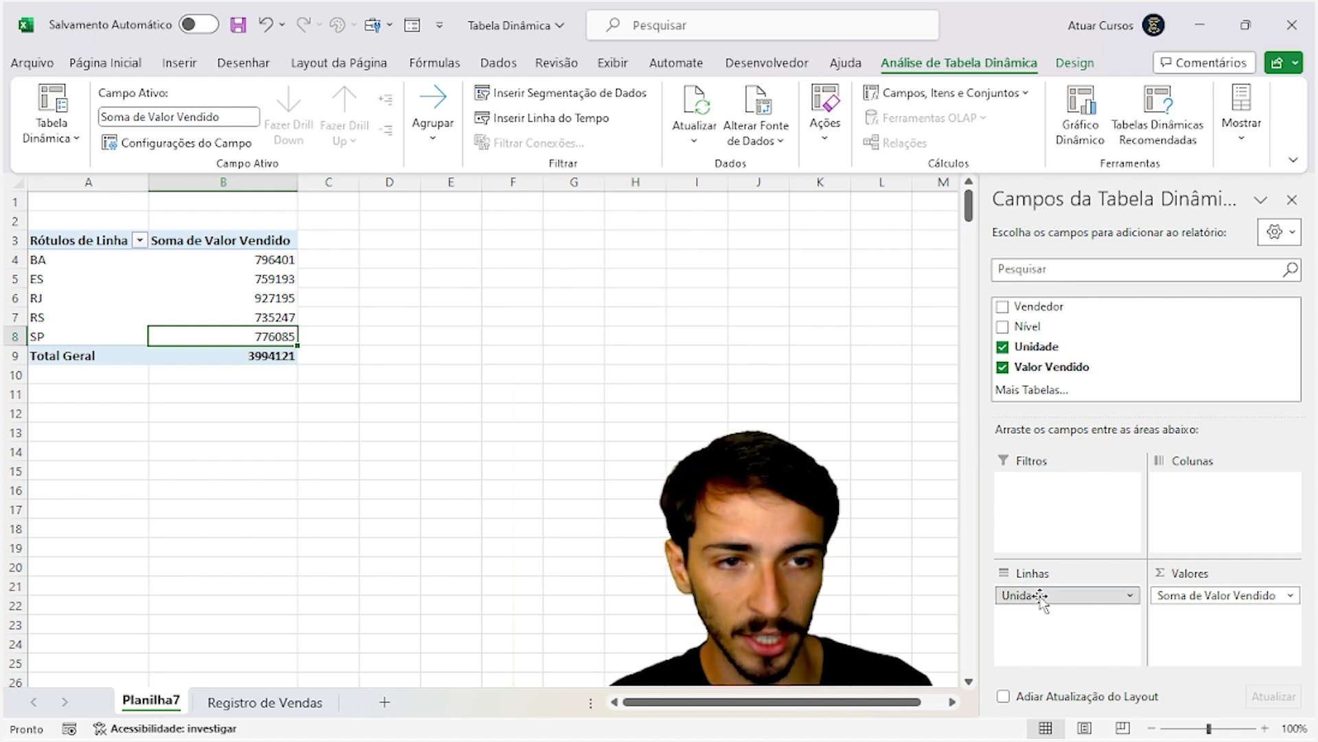
# - Move the Unidade field to the columns area, inspect the units laid out across, and return the field to the rows
pyautogui.moveTo(1041, 597); pyautogui.dragTo(1192, 482)
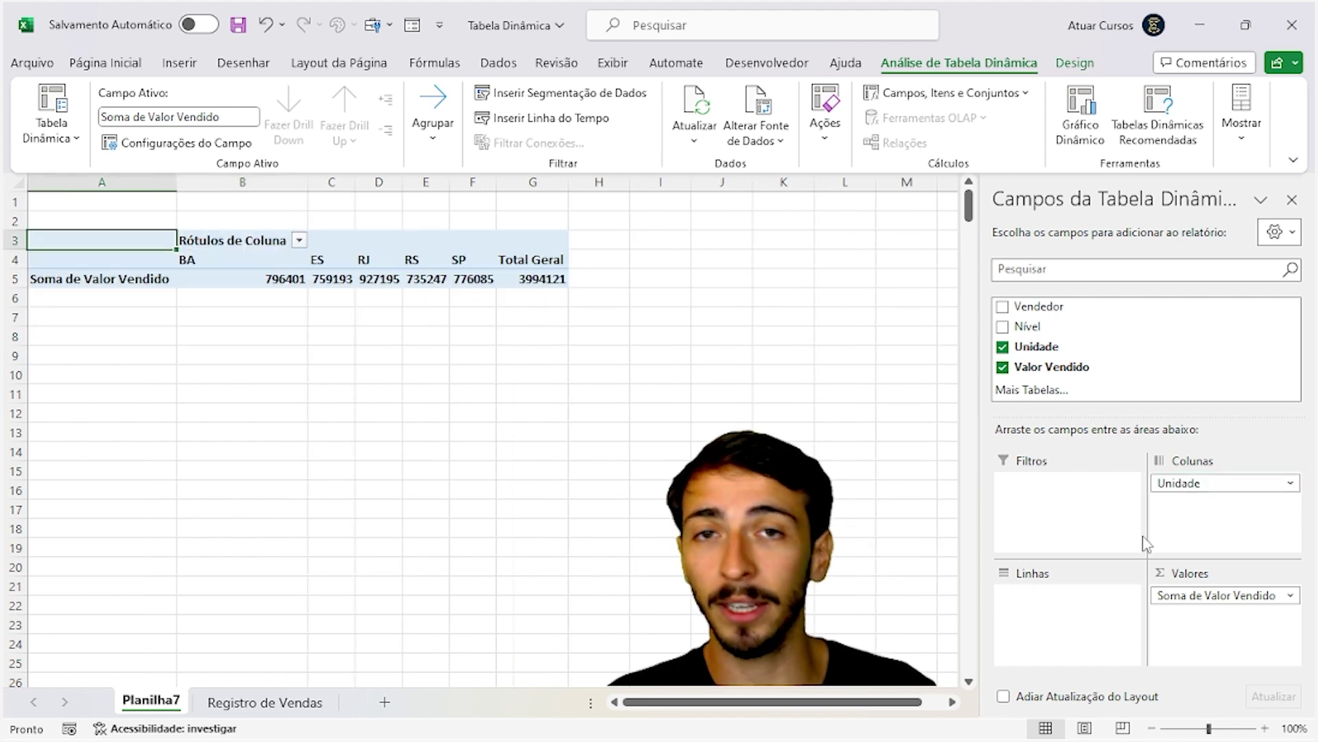
pyautogui.click(221, 265)
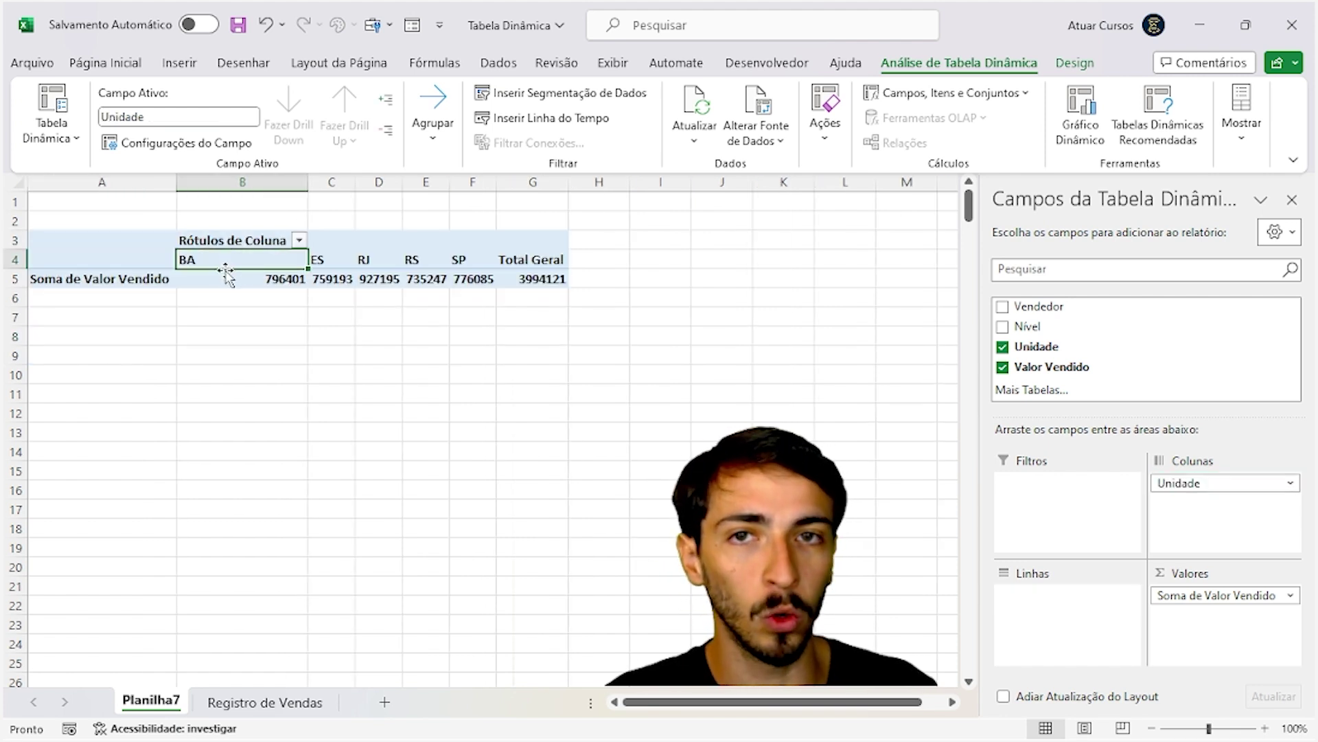
pyautogui.click(241, 180)
pyautogui.click(235, 263)
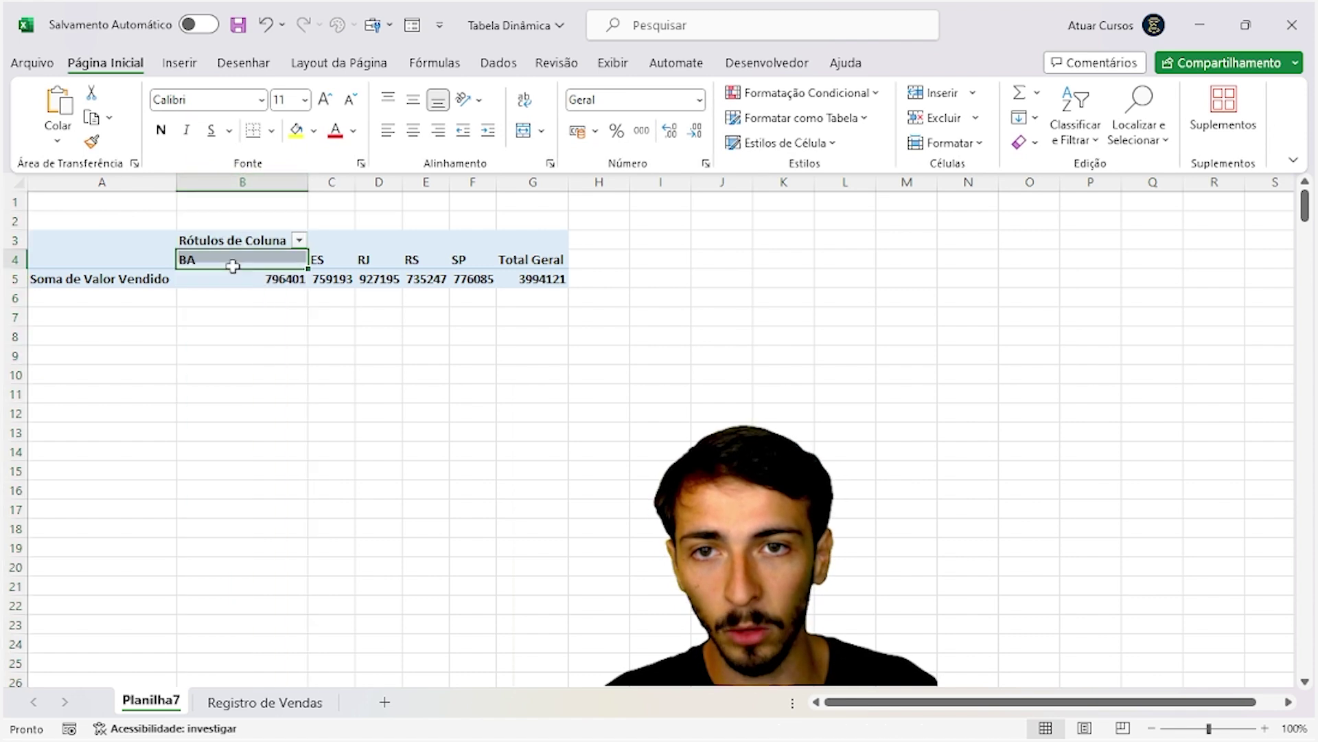
pyautogui.click(333, 180)
pyautogui.click(321, 260)
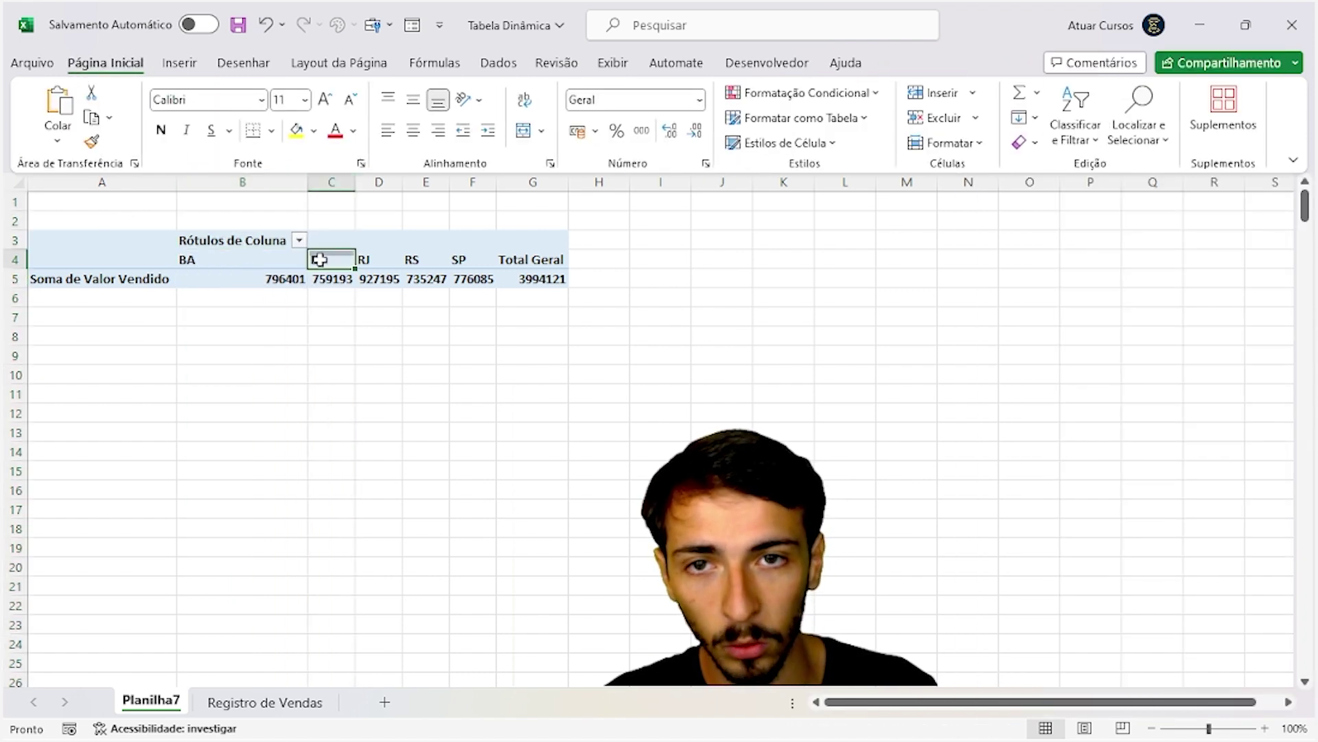
pyautogui.click(382, 180)
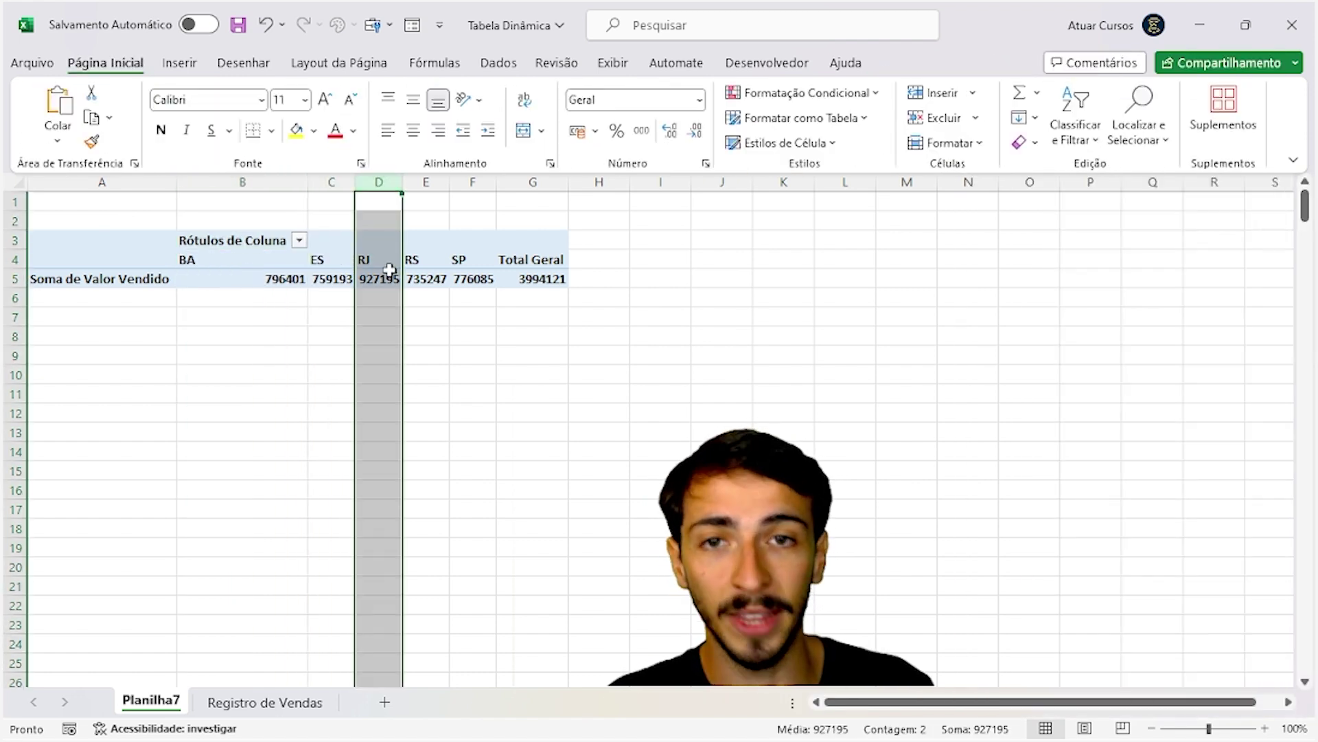
pyautogui.click(375, 278)
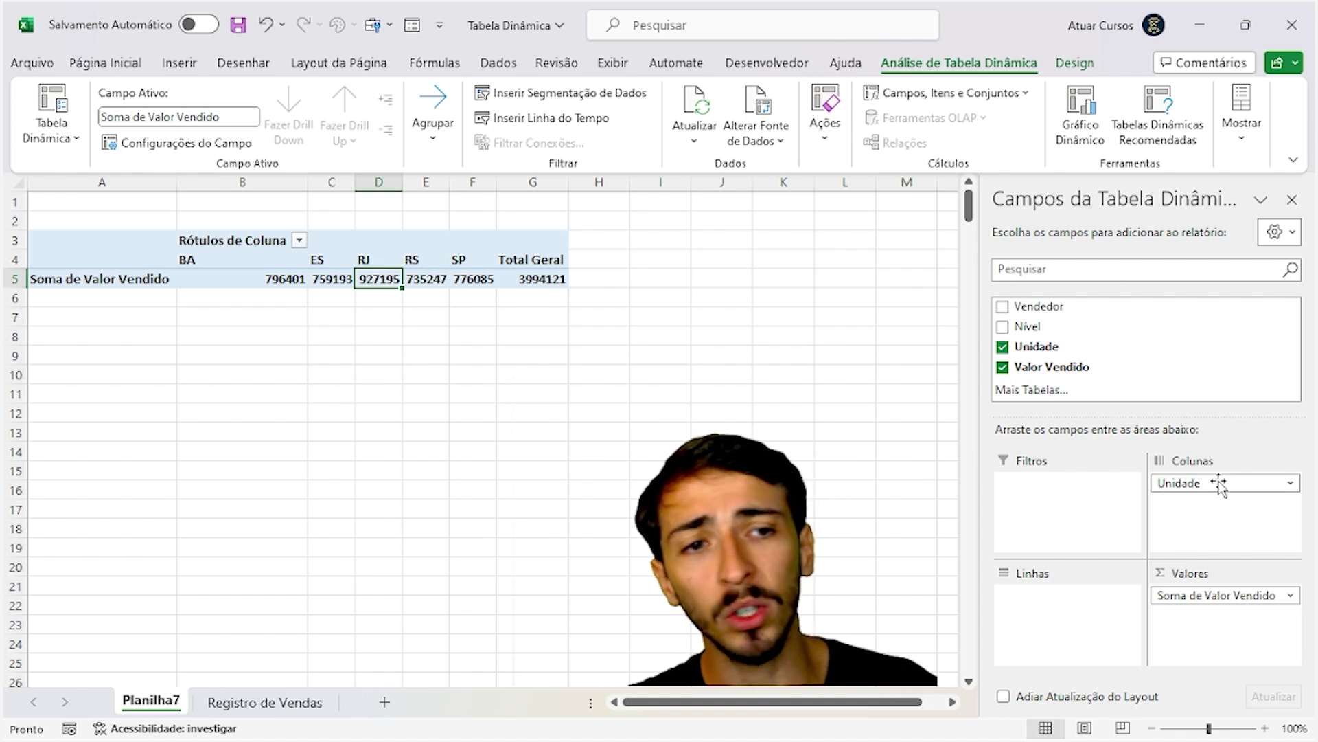
pyautogui.moveTo(1205, 482); pyautogui.dragTo(1059, 622)
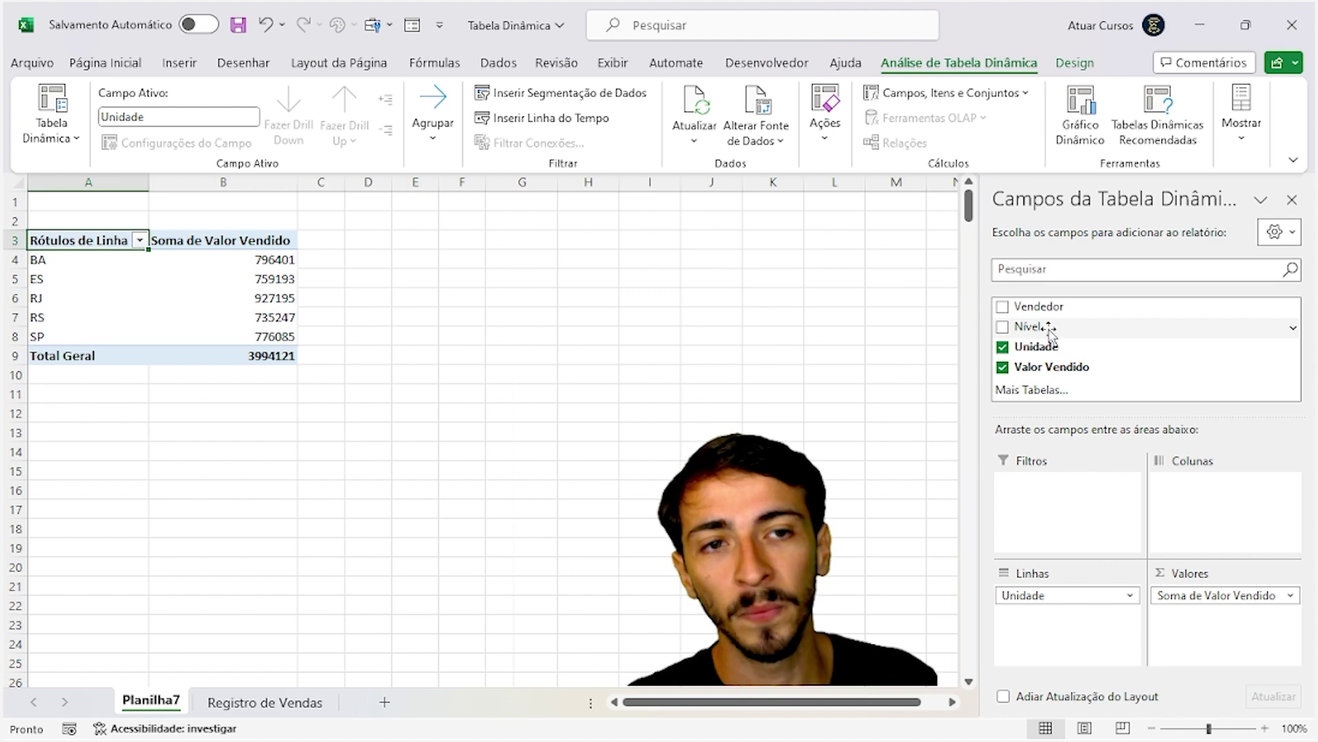
# - Add Nível as a report filter and restrict the pivot table to level A
pyautogui.moveTo(1049, 332); pyautogui.dragTo(1094, 508)
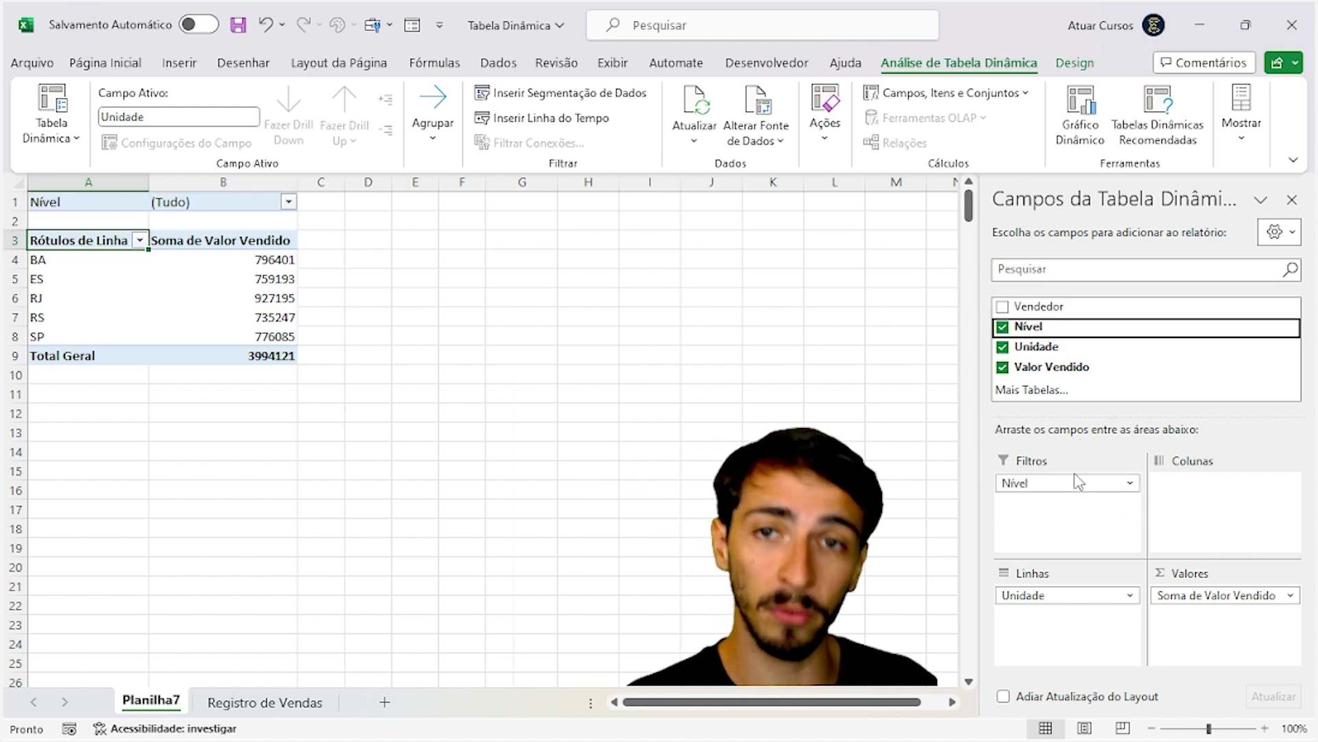
pyautogui.click(54, 204)
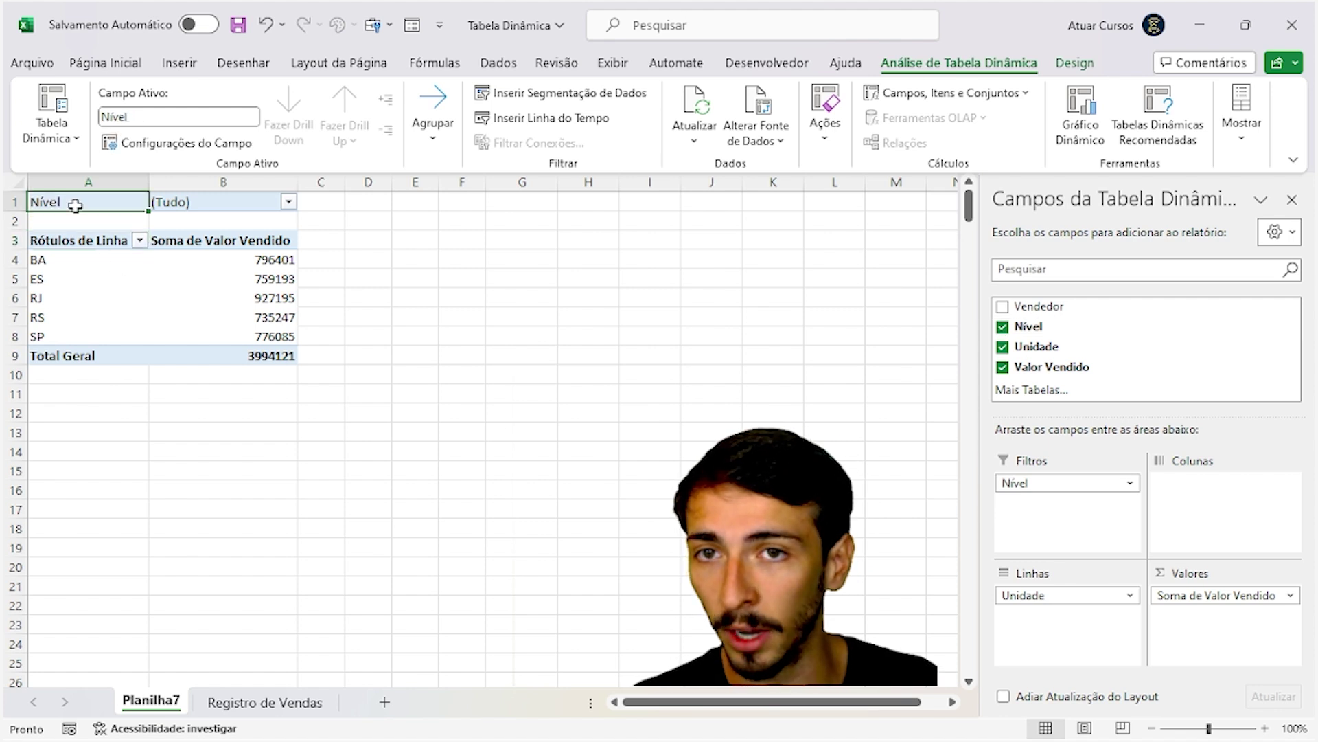
pyautogui.click(288, 202)
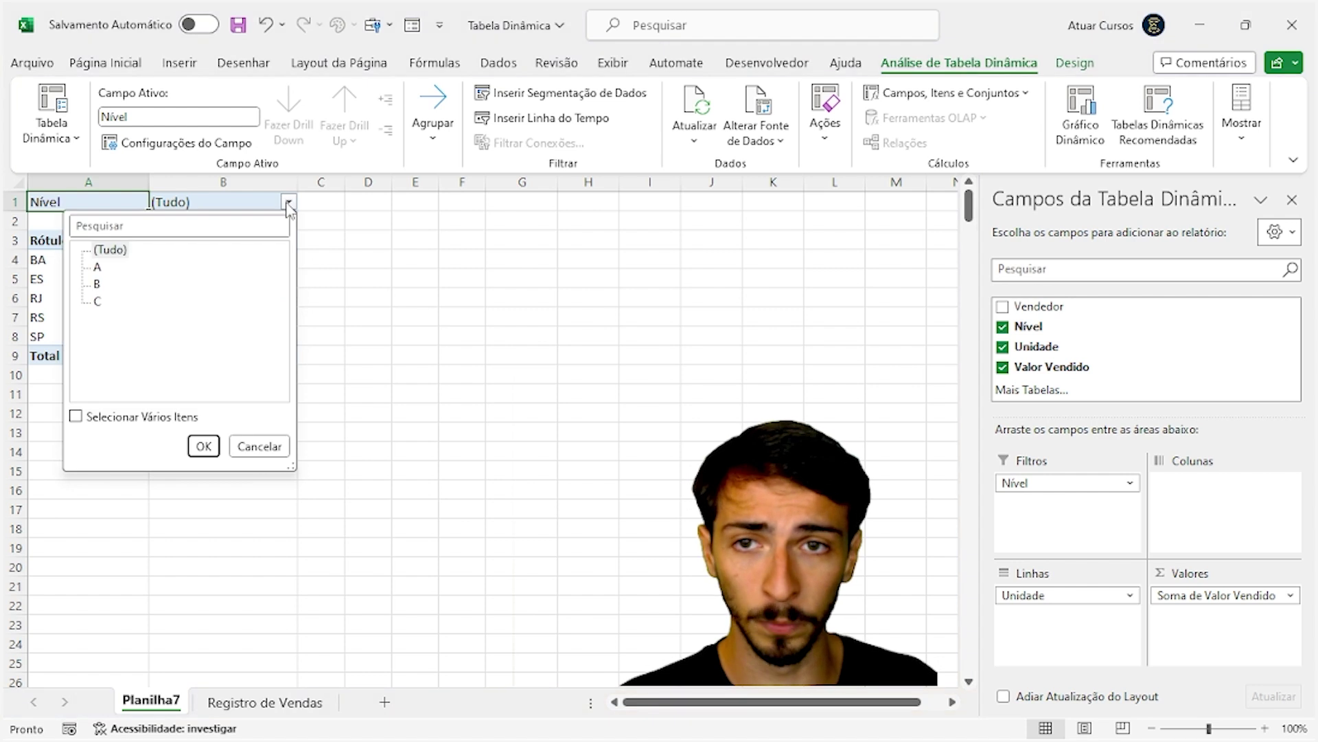
pyautogui.click(97, 268)
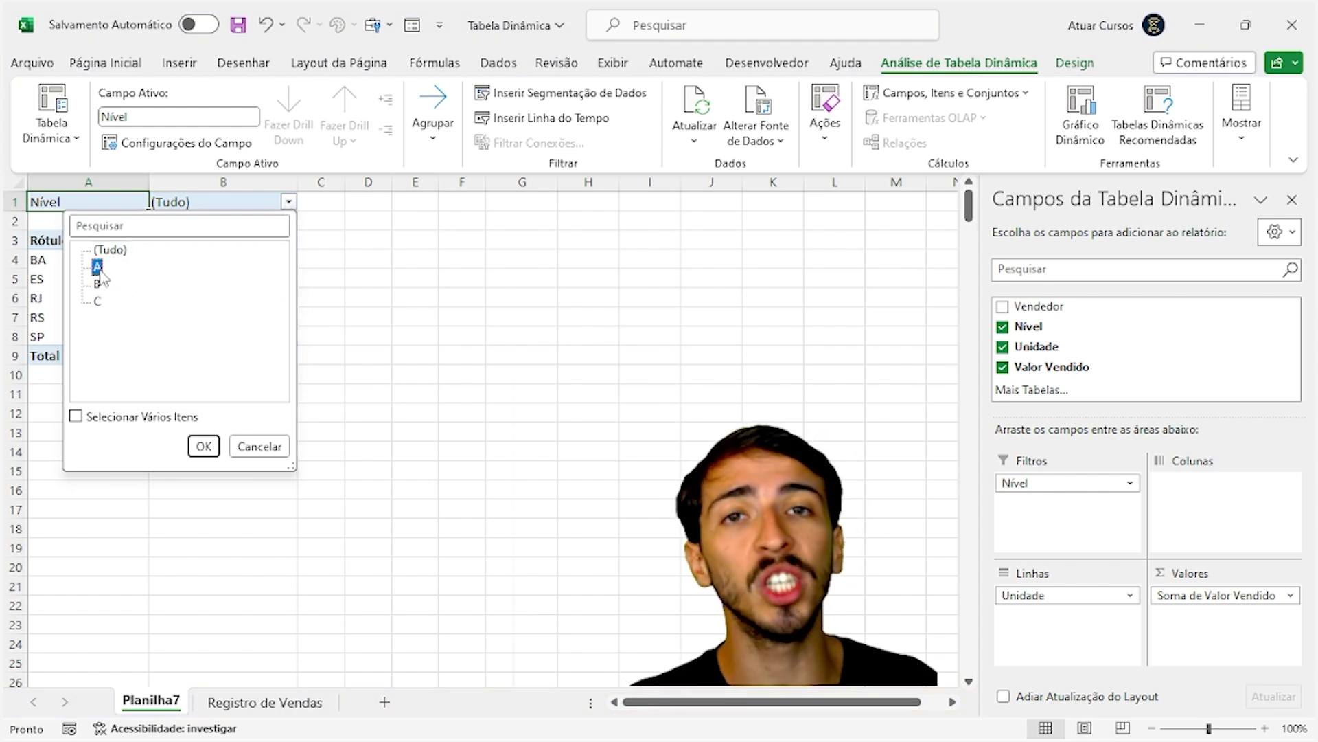
pyautogui.click(203, 446)
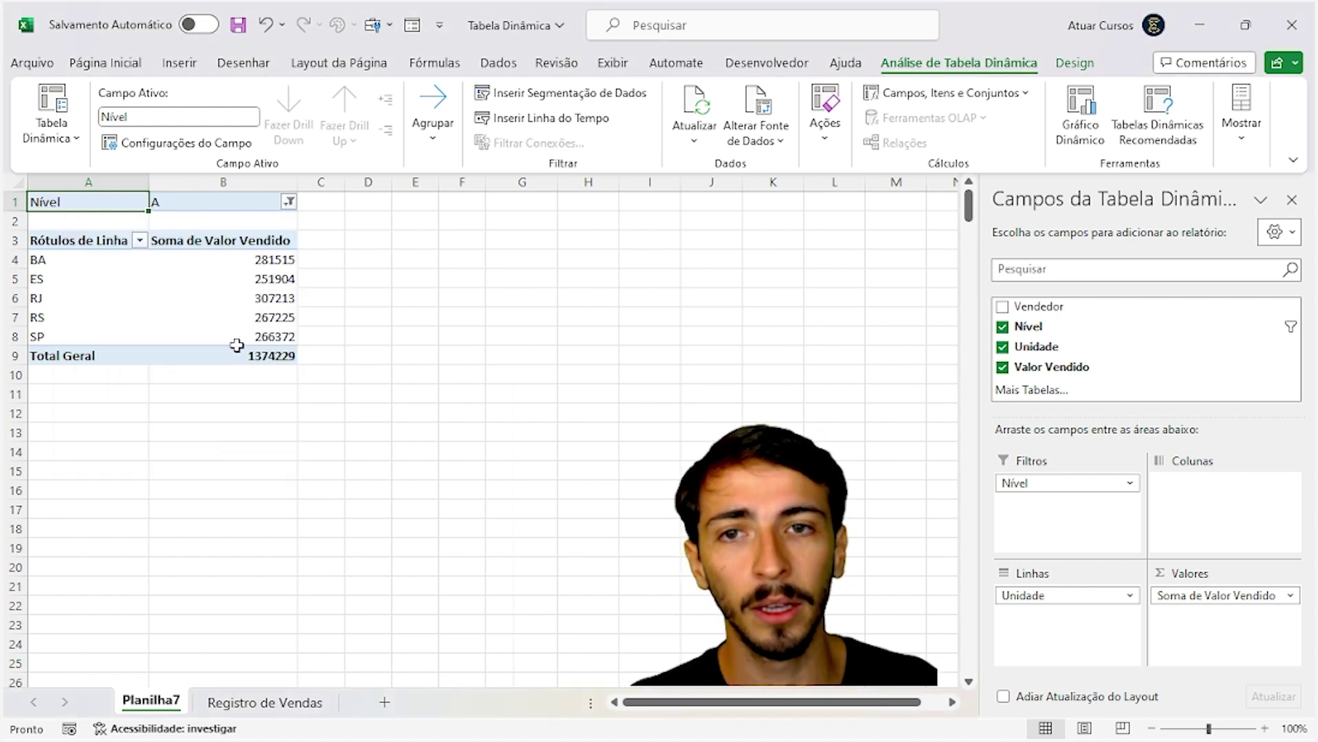
# - Format the Soma de Valor Vendido amounts for the units in B4:B8 as Moeda and check individual cells
pyautogui.moveTo(265, 259); pyautogui.dragTo(287, 337)
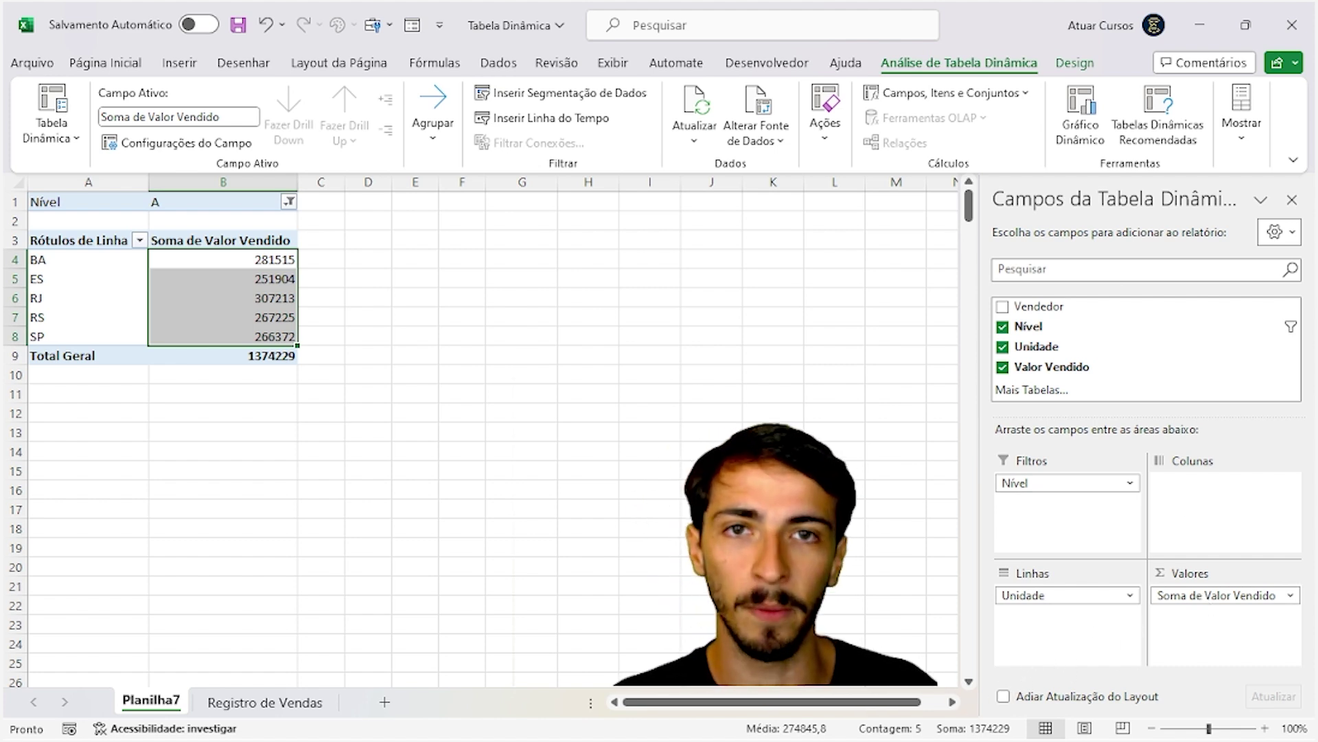
pyautogui.click(135, 63)
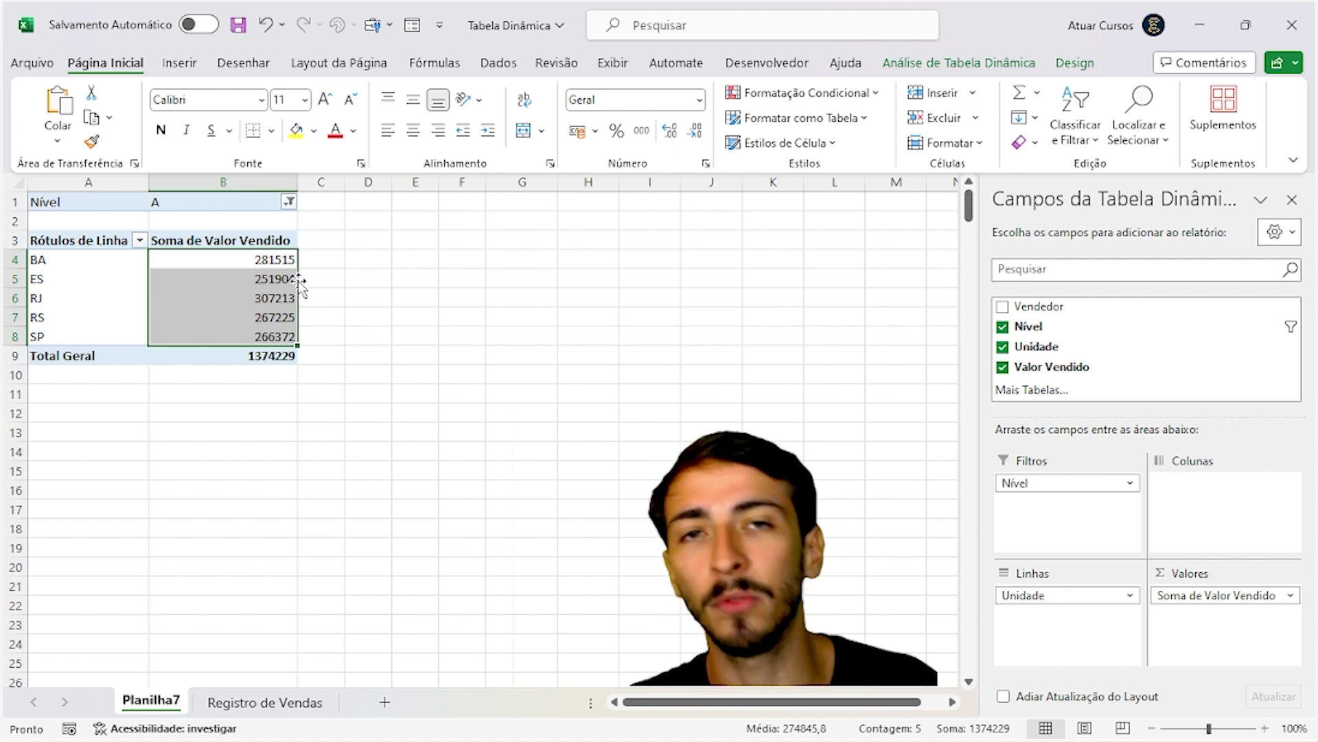
pyautogui.moveTo(326, 292); pyautogui.dragTo(285, 335)
pyautogui.click(266, 259)
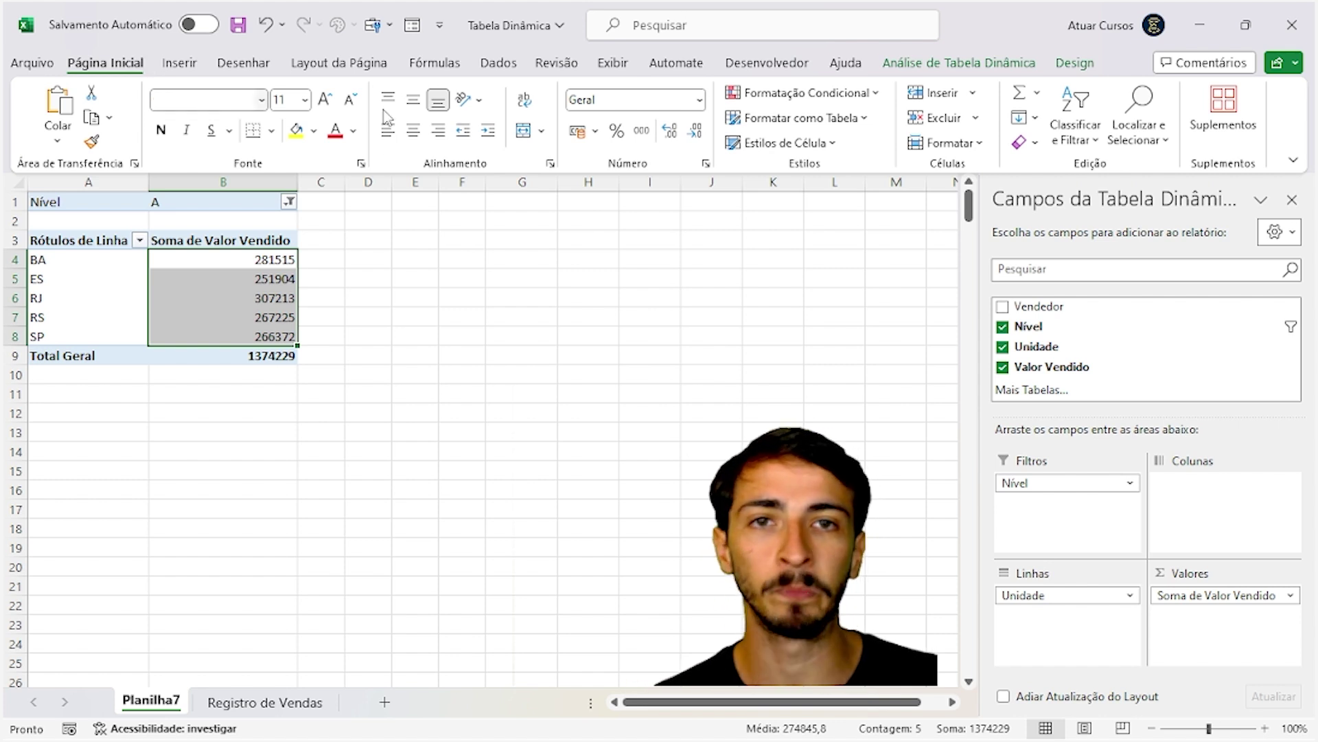
pyautogui.click(700, 100)
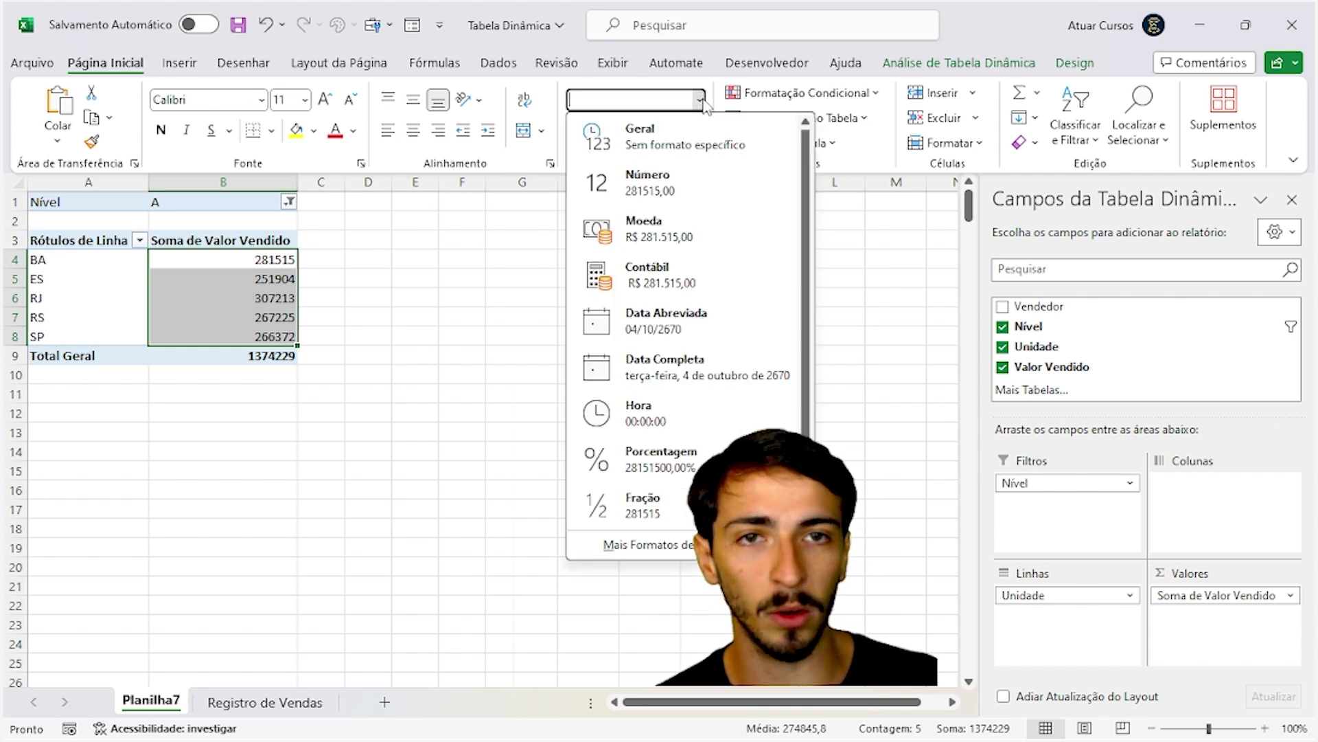
pyautogui.click(706, 245)
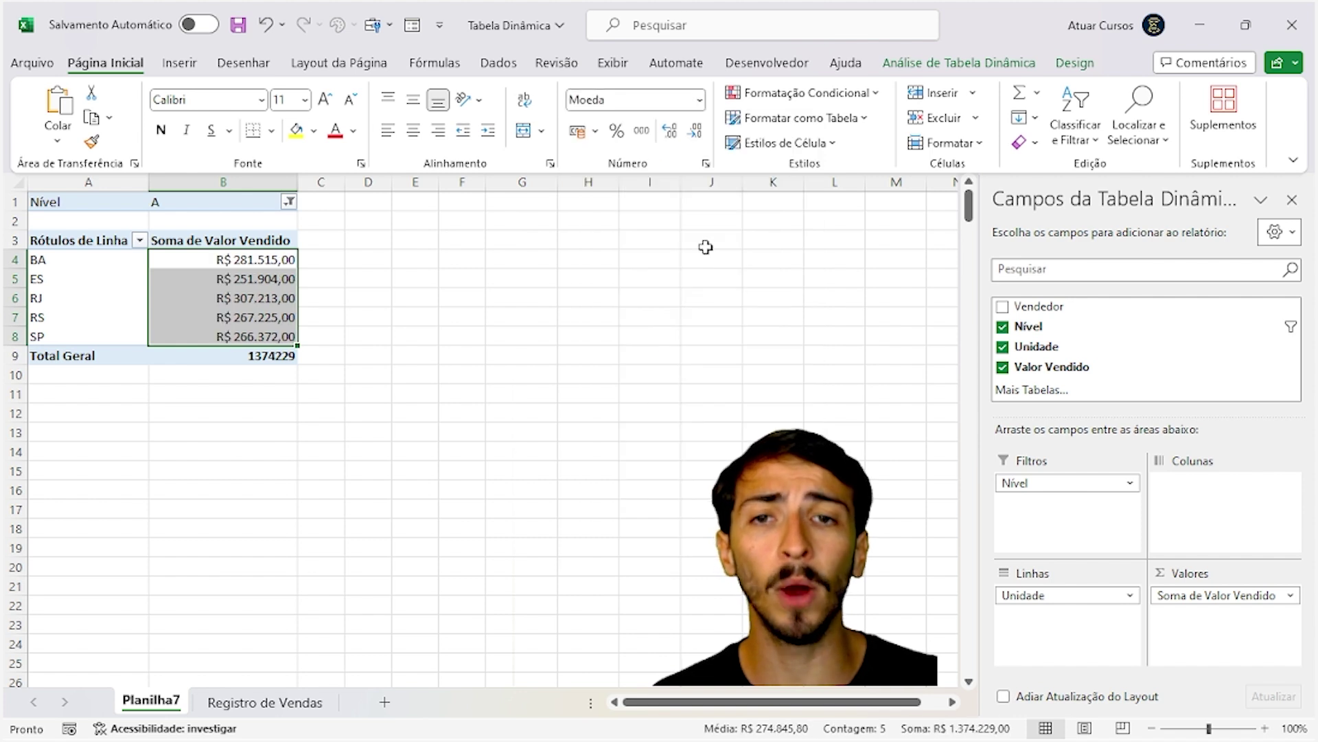
pyautogui.click(271, 284)
pyautogui.click(244, 298)
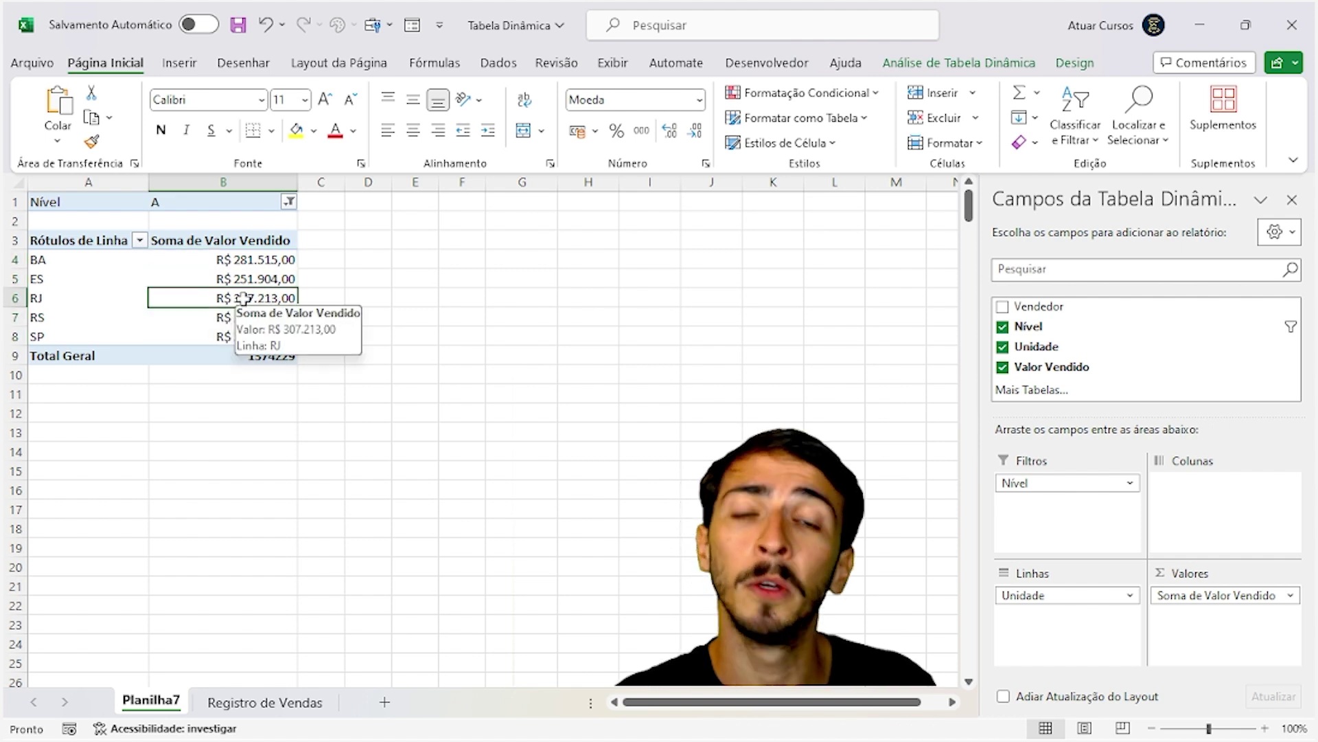
pyautogui.click(283, 279)
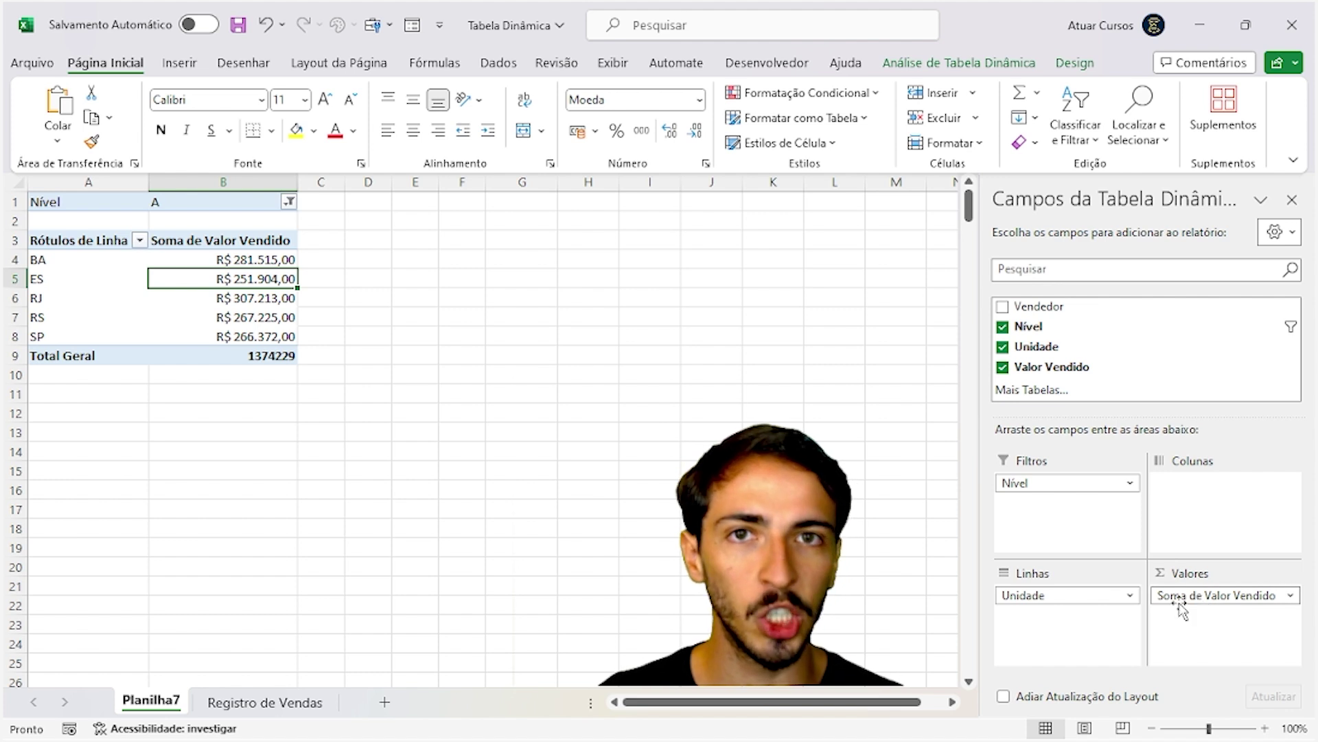
# - Change the Valor Vendido value field to be summarized by Média instead of Soma
pyautogui.click(1292, 596)
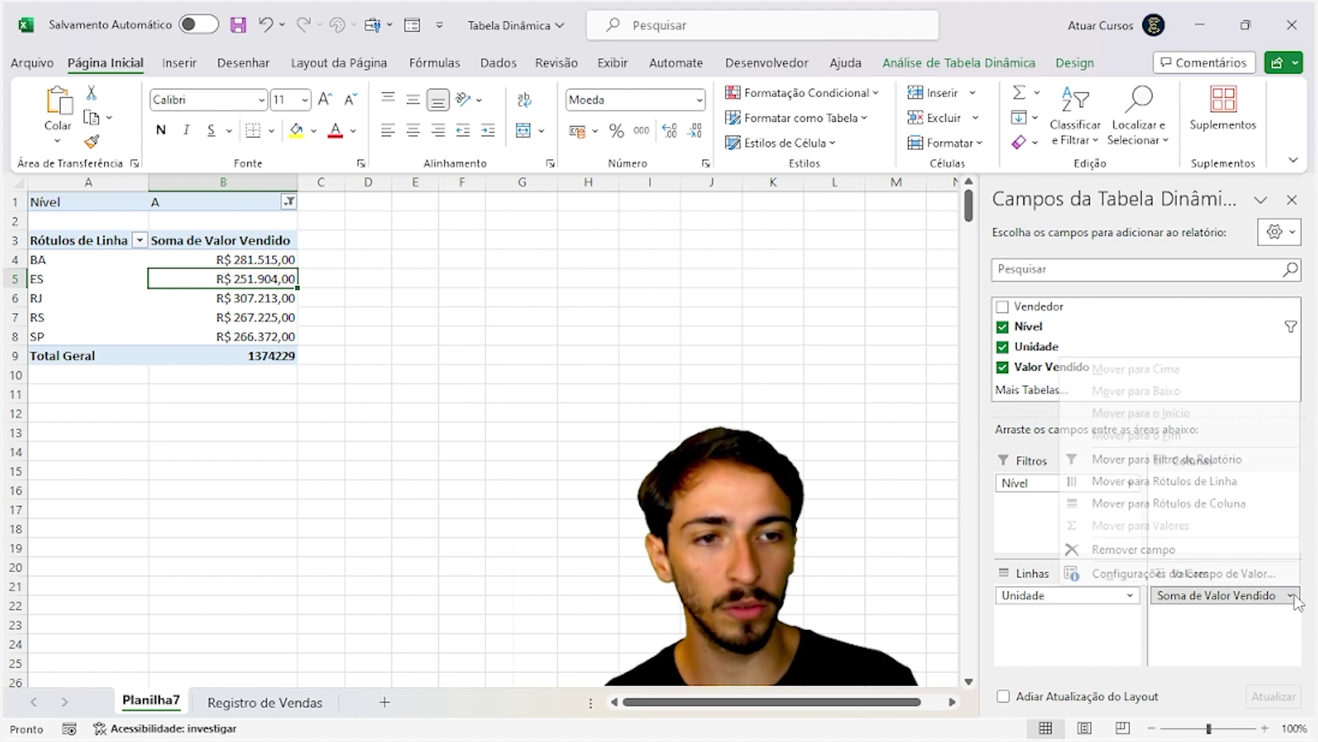
pyautogui.click(1196, 577)
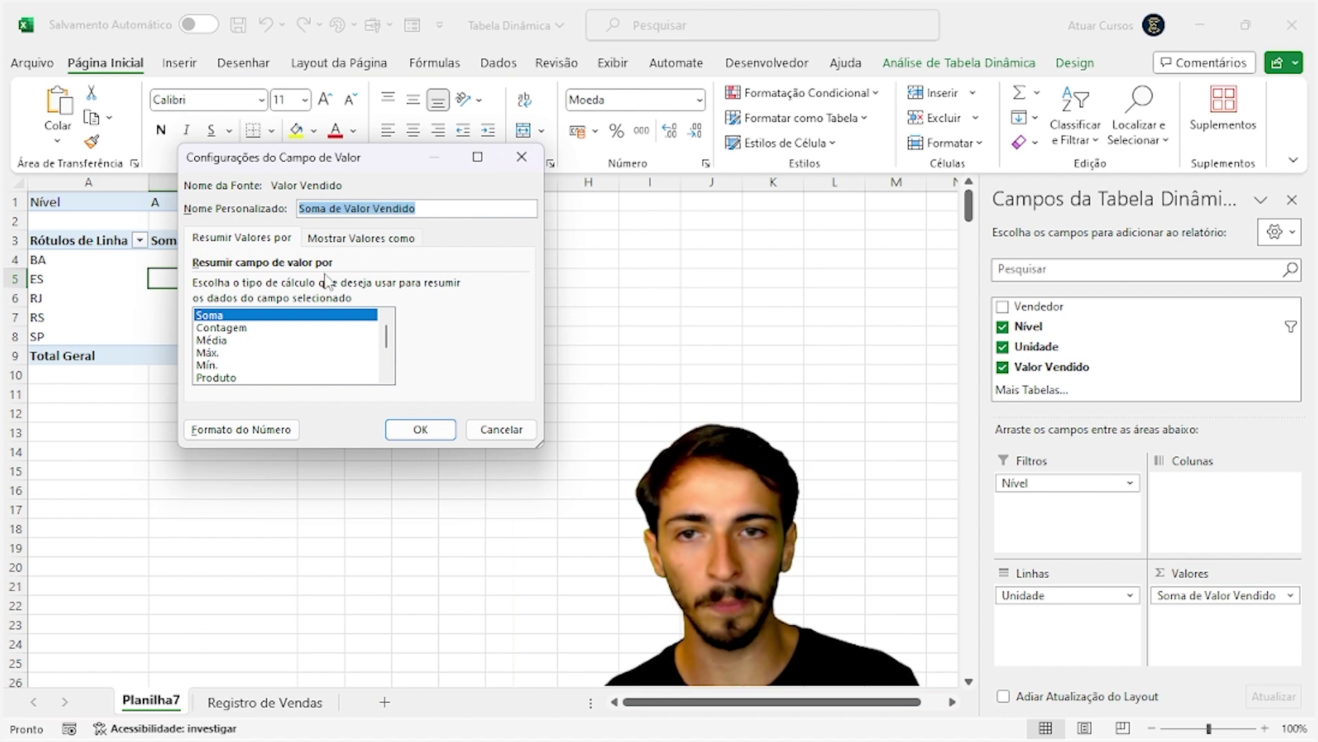
pyautogui.click(227, 328)
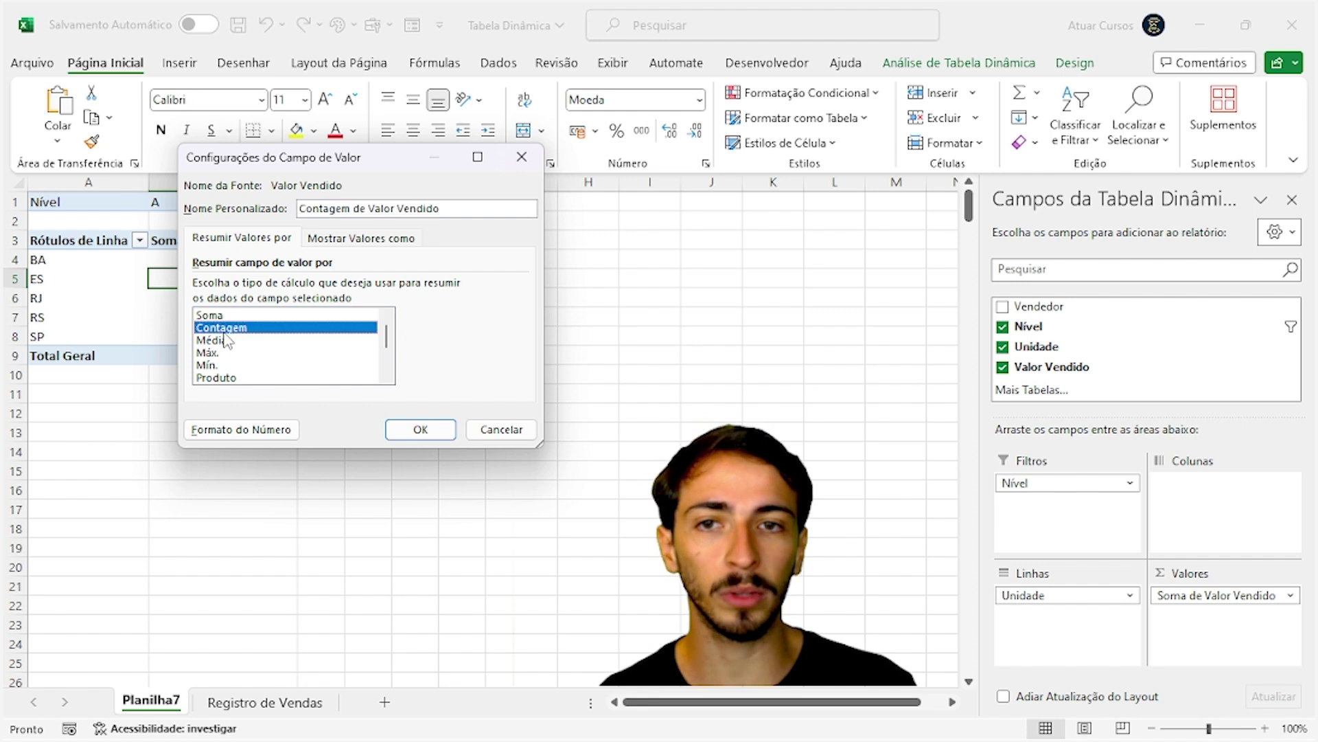
pyautogui.click(224, 340)
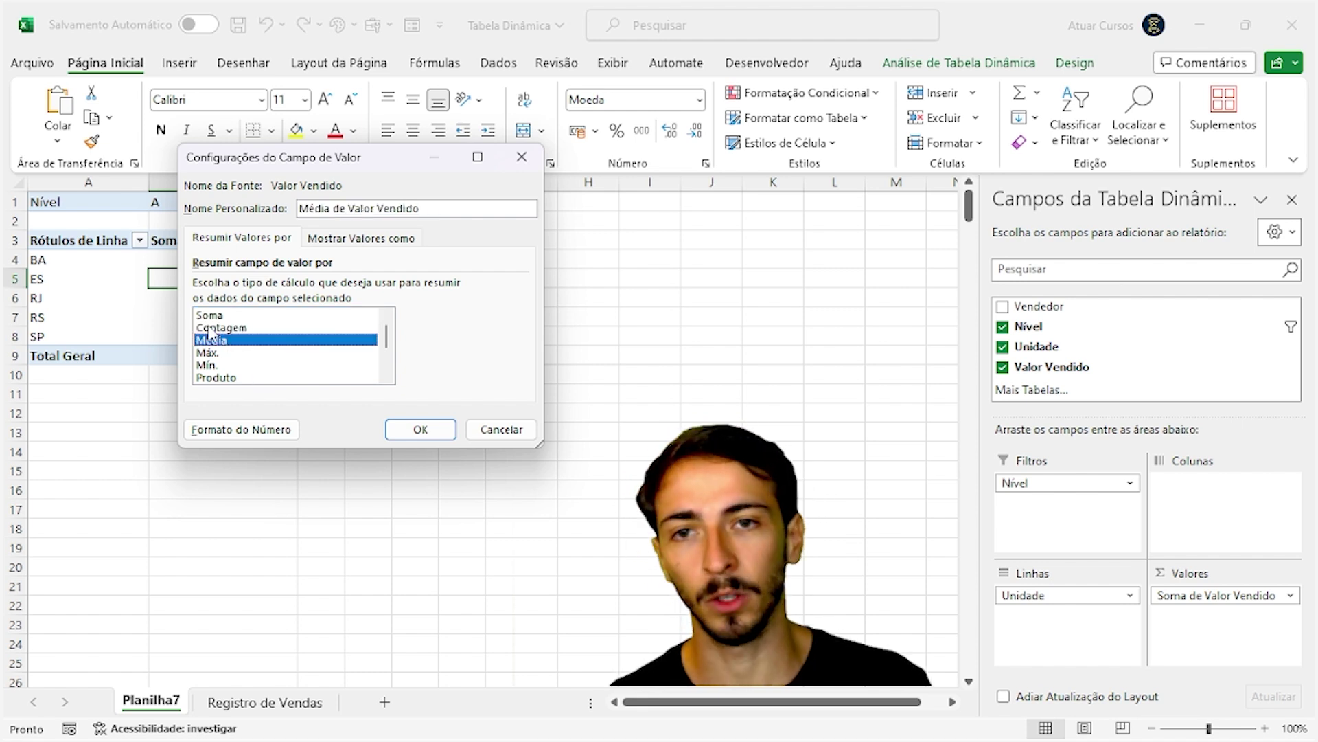
pyautogui.click(420, 429)
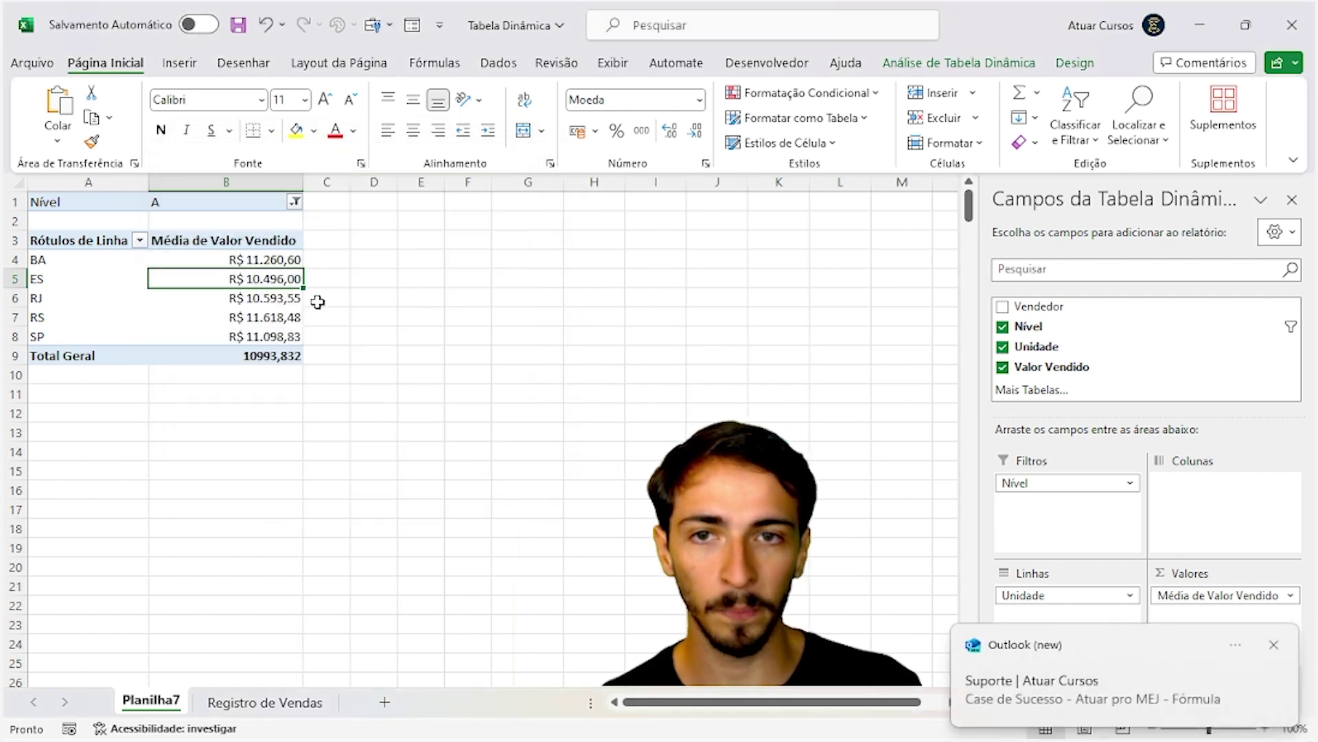
pyautogui.click(254, 263)
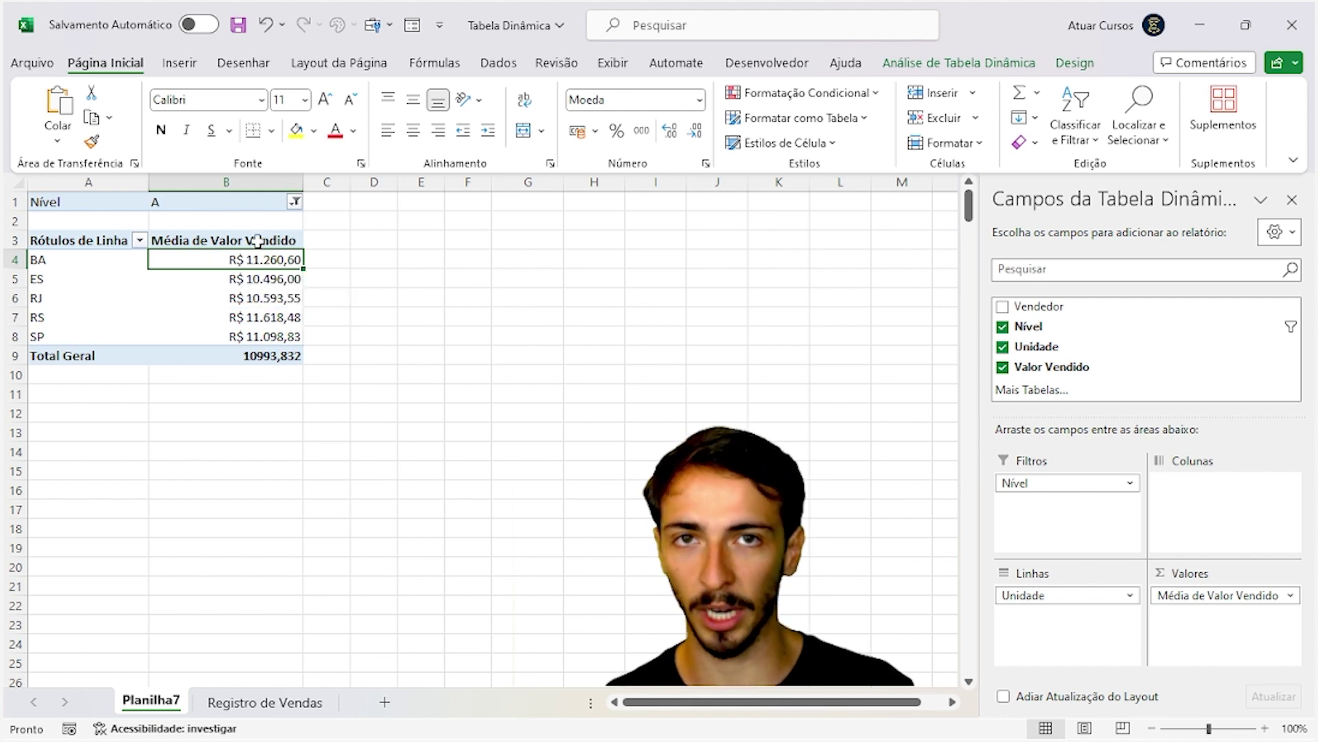
# - Check the source records on the Registro de Vendas sheet and remove the Nível field from the pivot table's filters
pyautogui.click(304, 707)
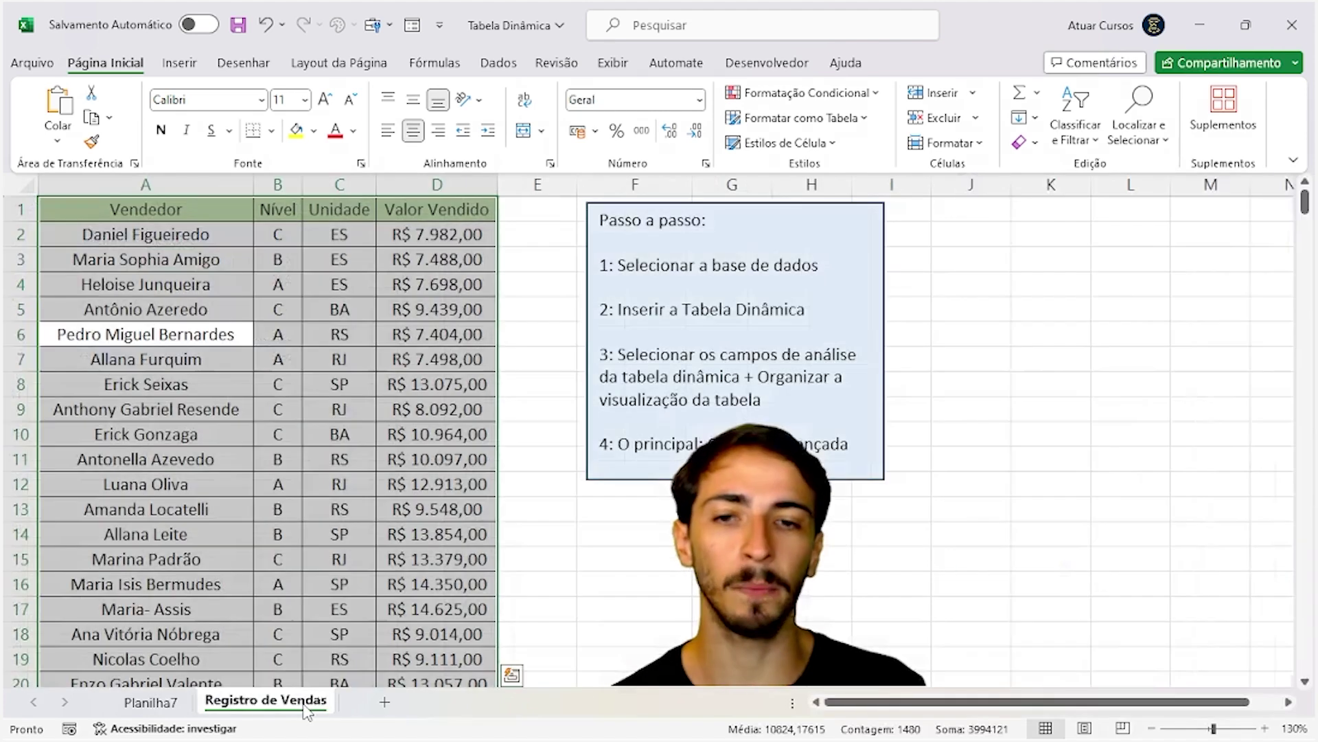
pyautogui.click(633, 577)
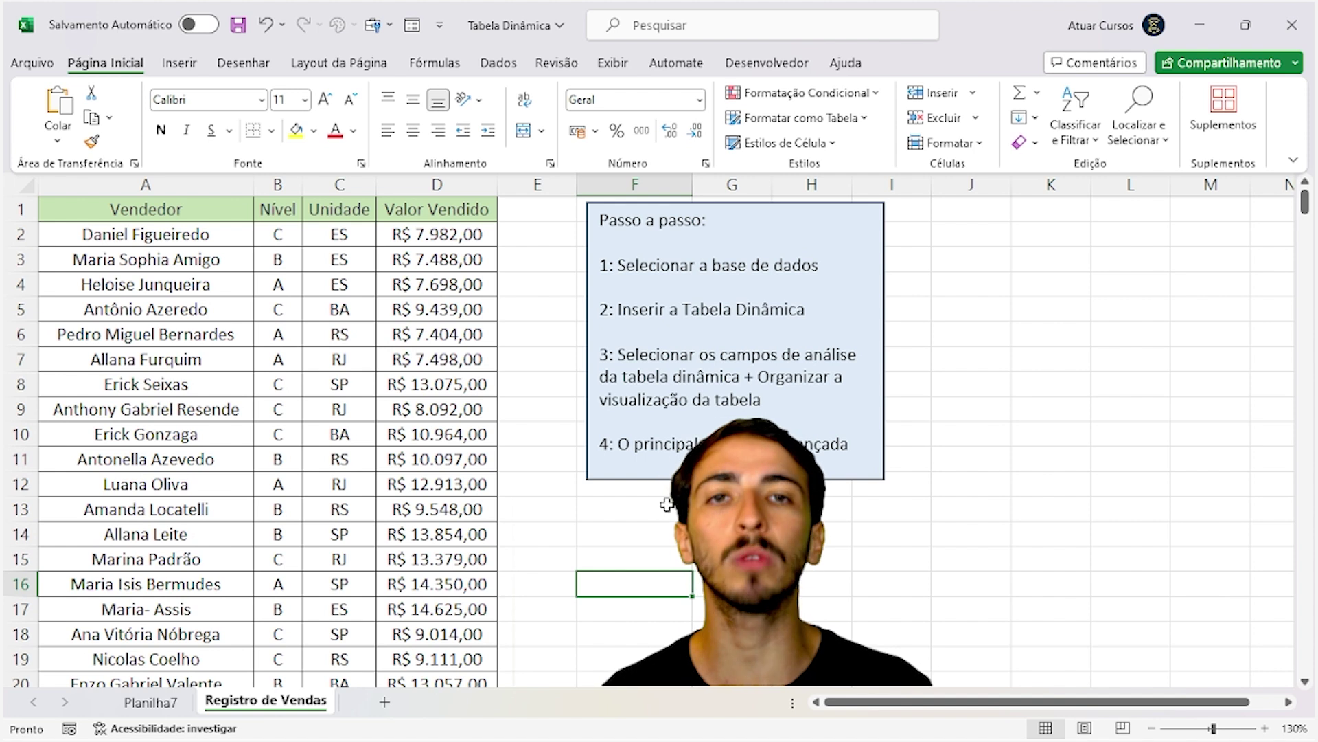
pyautogui.click(147, 703)
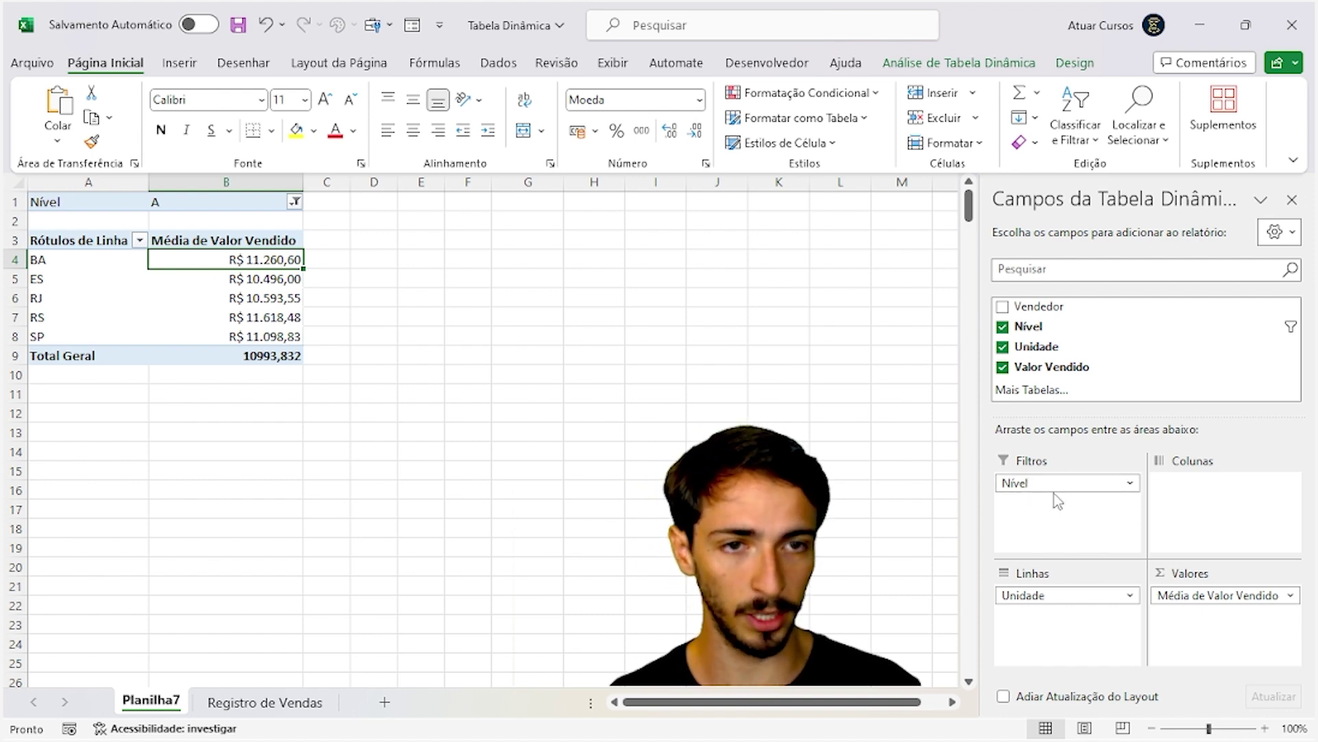
pyautogui.moveTo(1050, 488); pyautogui.dragTo(854, 408)
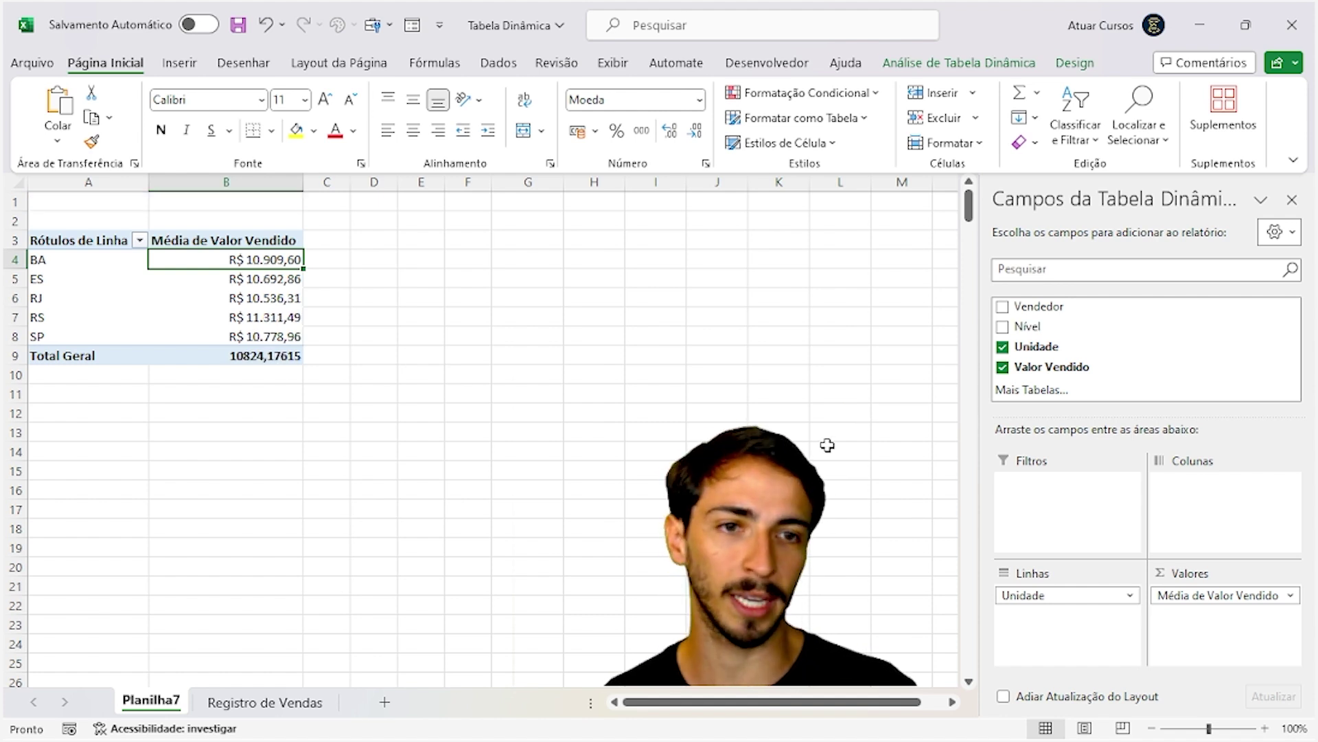
# - Change the Valor Vendido value field to be summarized by Soma
pyautogui.click(1294, 597)
pyautogui.click(1246, 571)
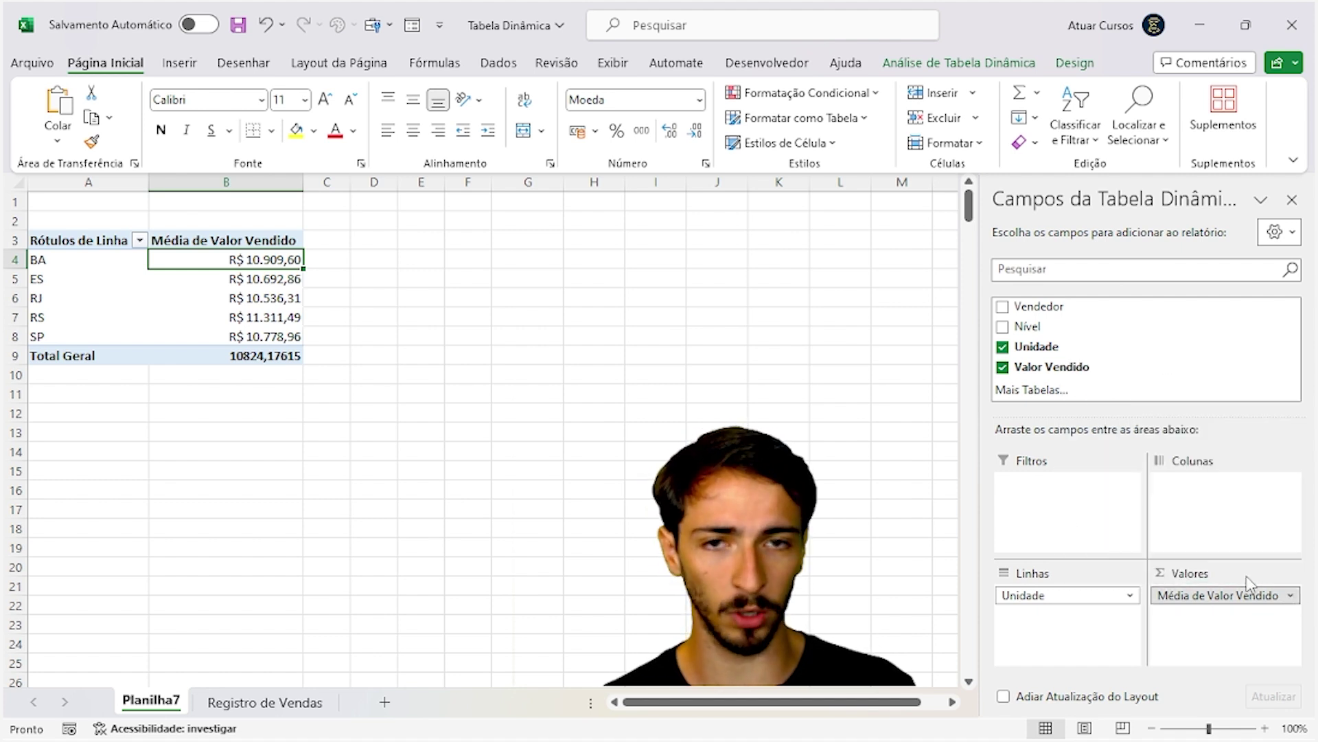
pyautogui.click(234, 315)
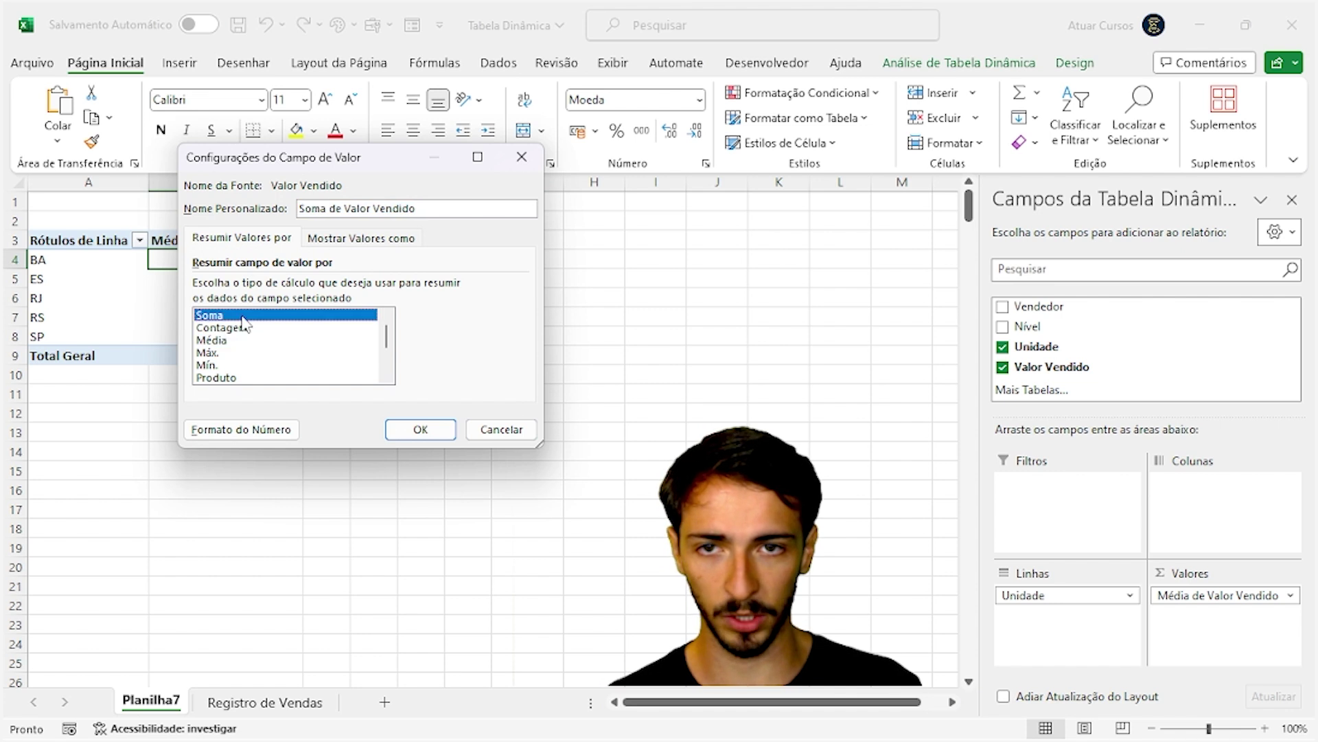
pyautogui.click(427, 431)
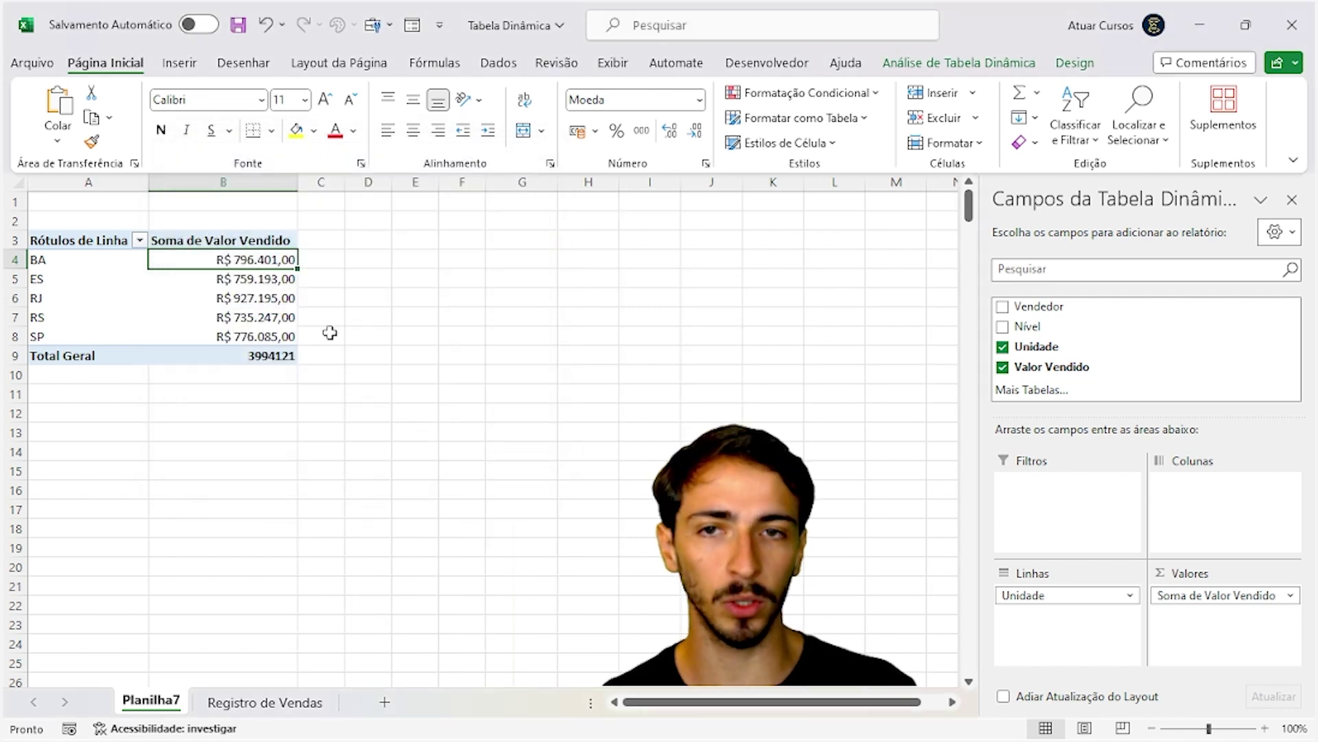
# - Inspect the unit labels and amounts, and extract the detail records behind BA's Soma de Valor Vendido to a new sheet
pyautogui.click(107, 270)
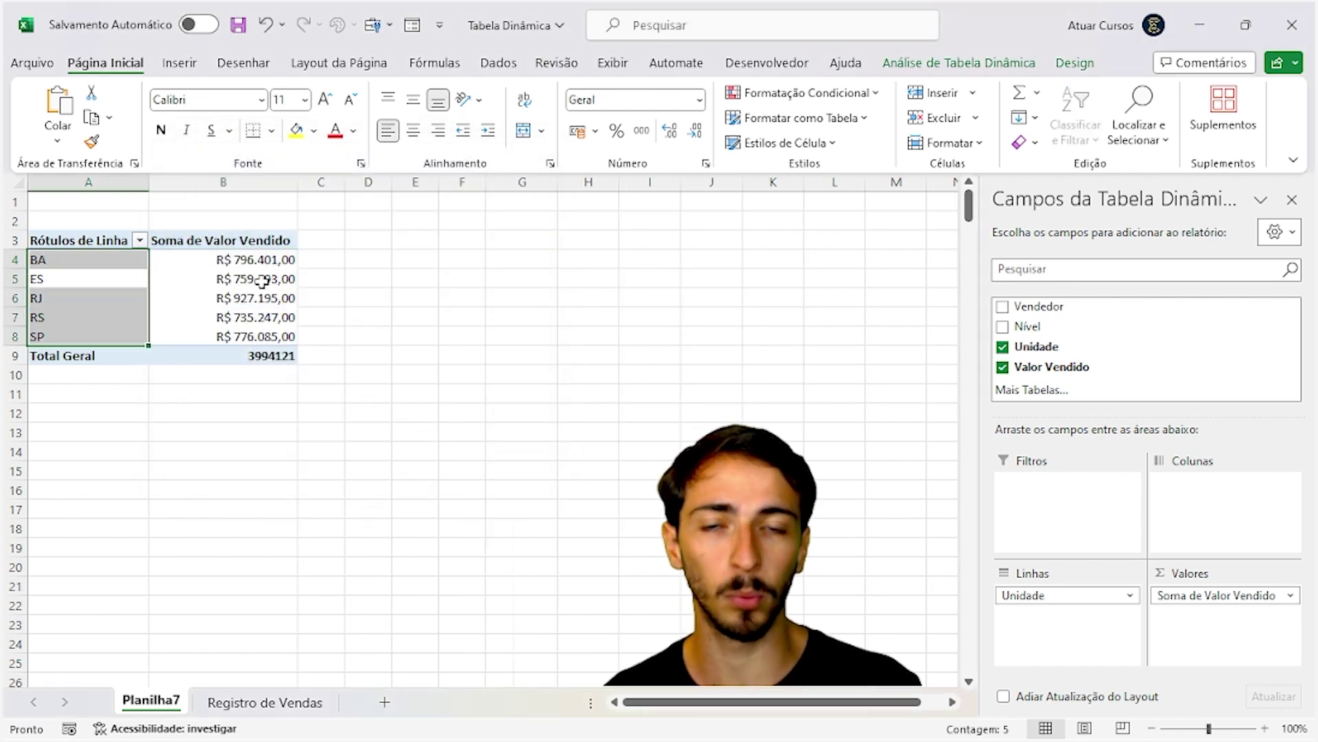
pyautogui.moveTo(280, 264)
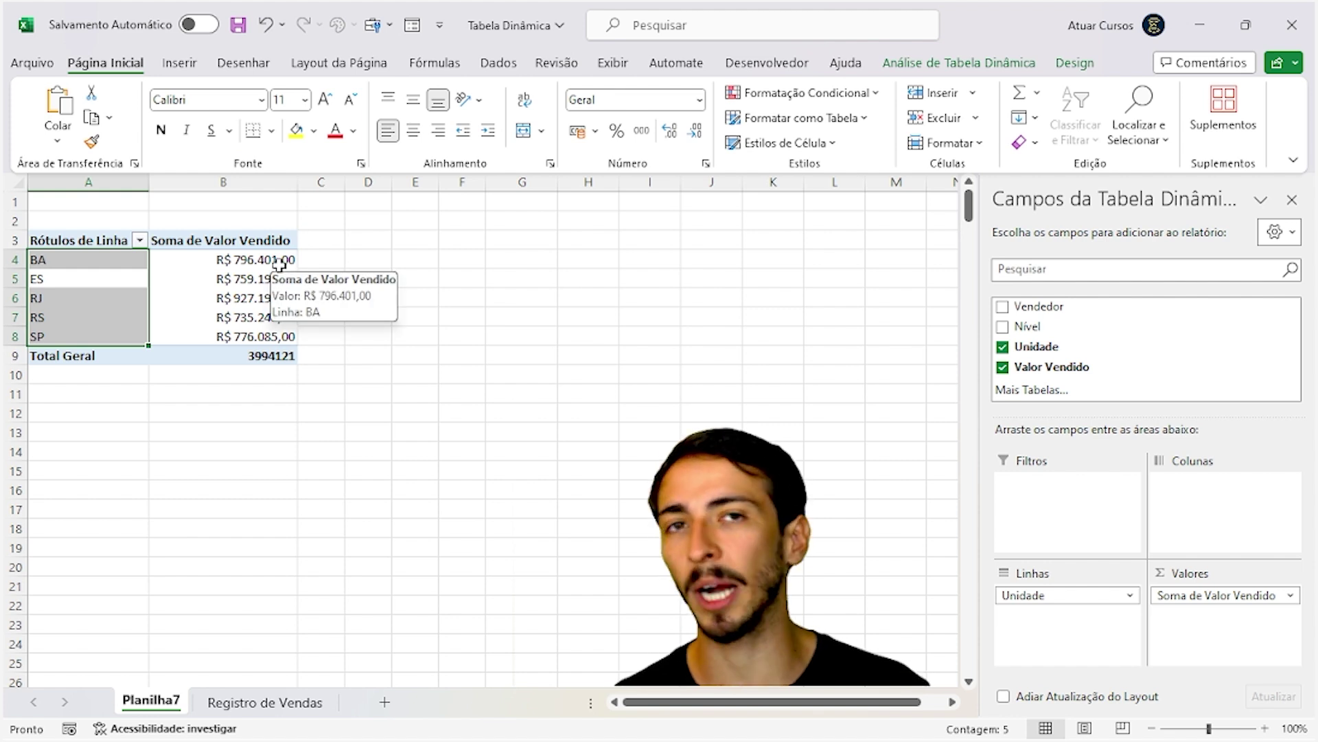
pyautogui.click(280, 265)
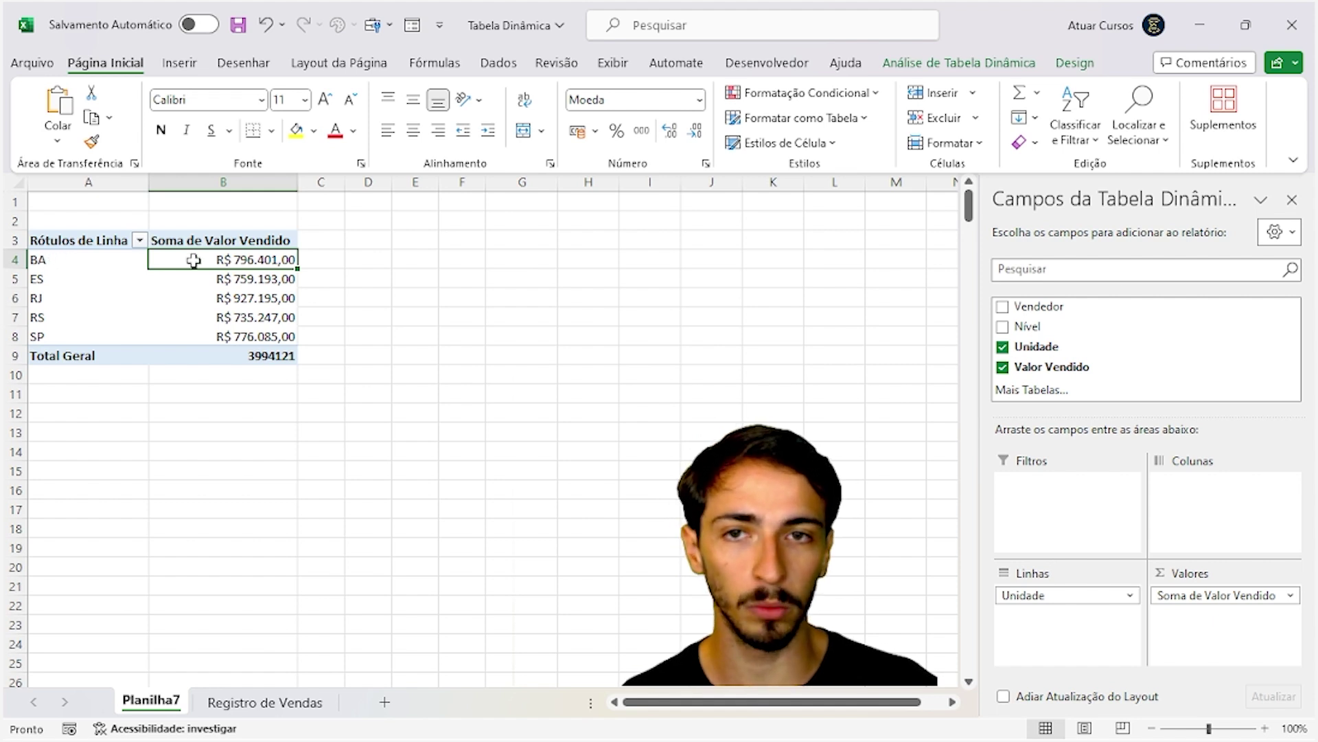
pyautogui.moveTo(165, 266)
pyautogui.mouseDown()
pyautogui.moveTo(44, 270)
pyautogui.moveTo(47, 257)
pyautogui.mouseUp()
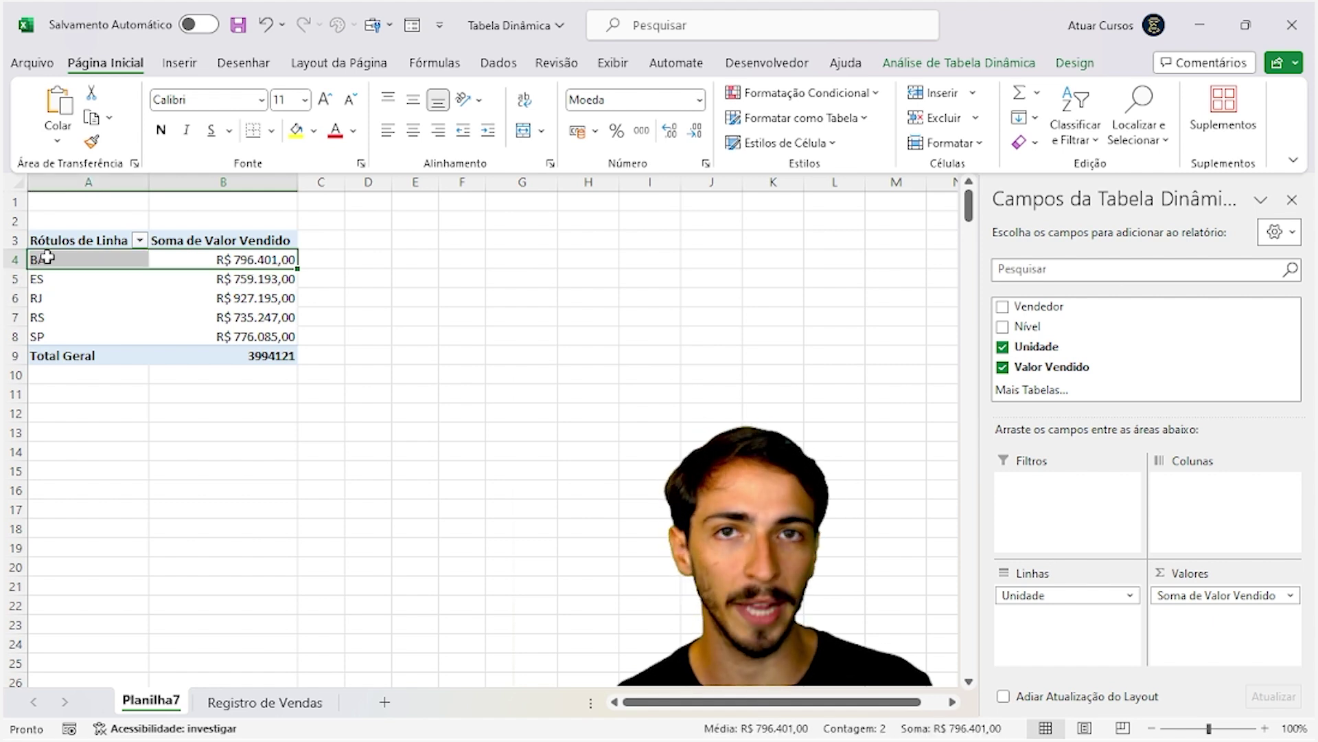
pyautogui.click(261, 278)
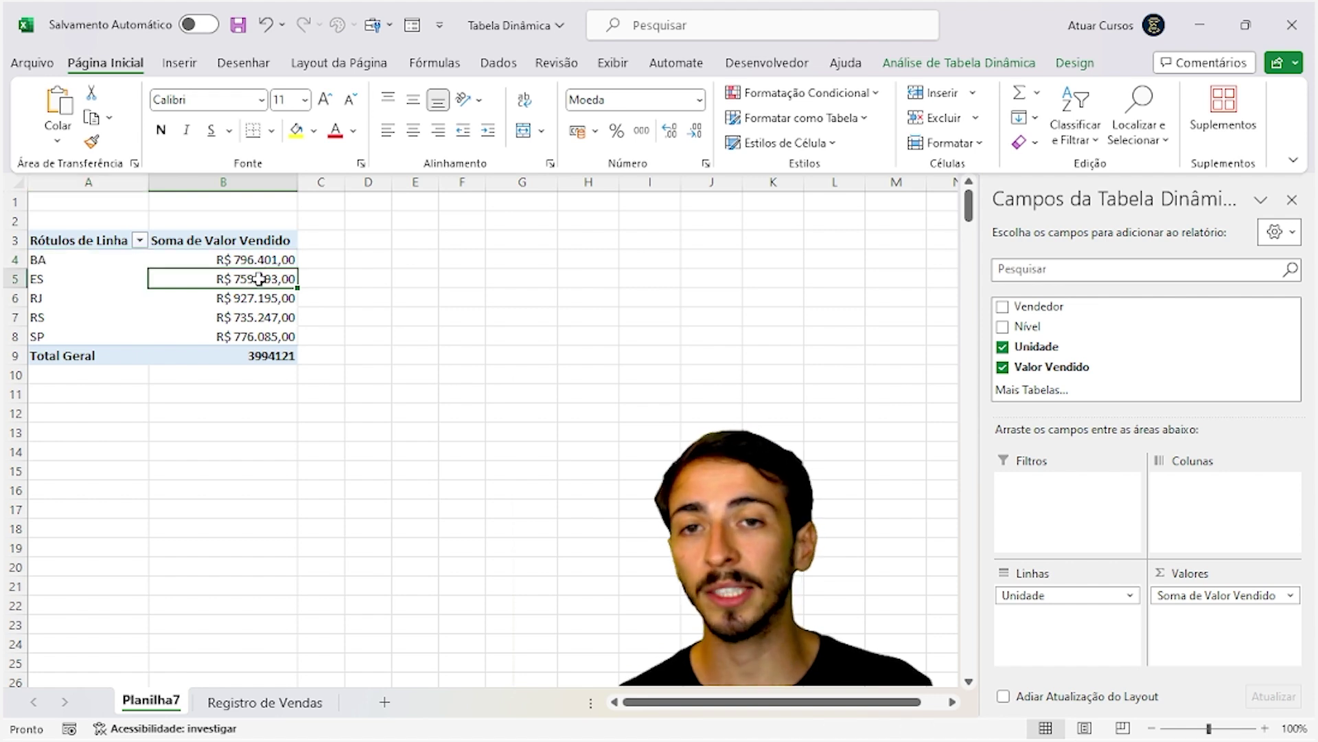
pyautogui.click(239, 255)
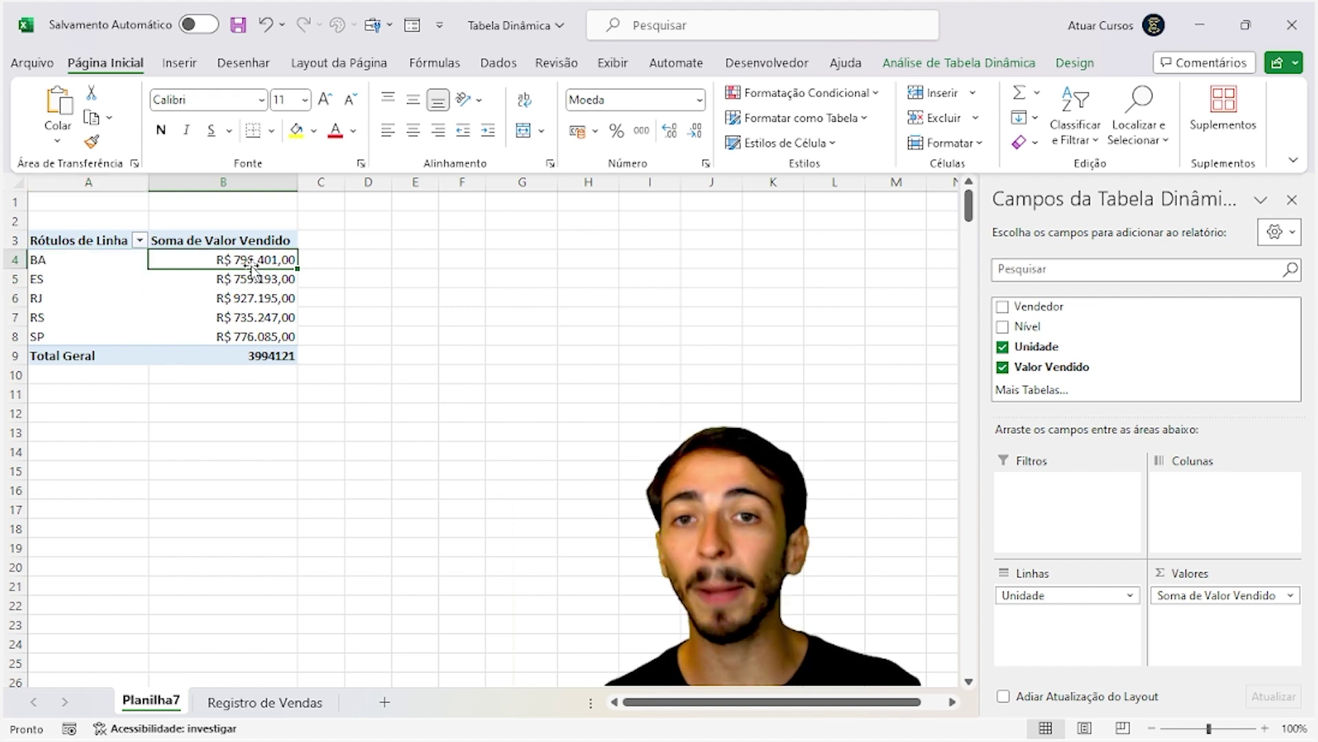
pyautogui.moveTo(250, 261)
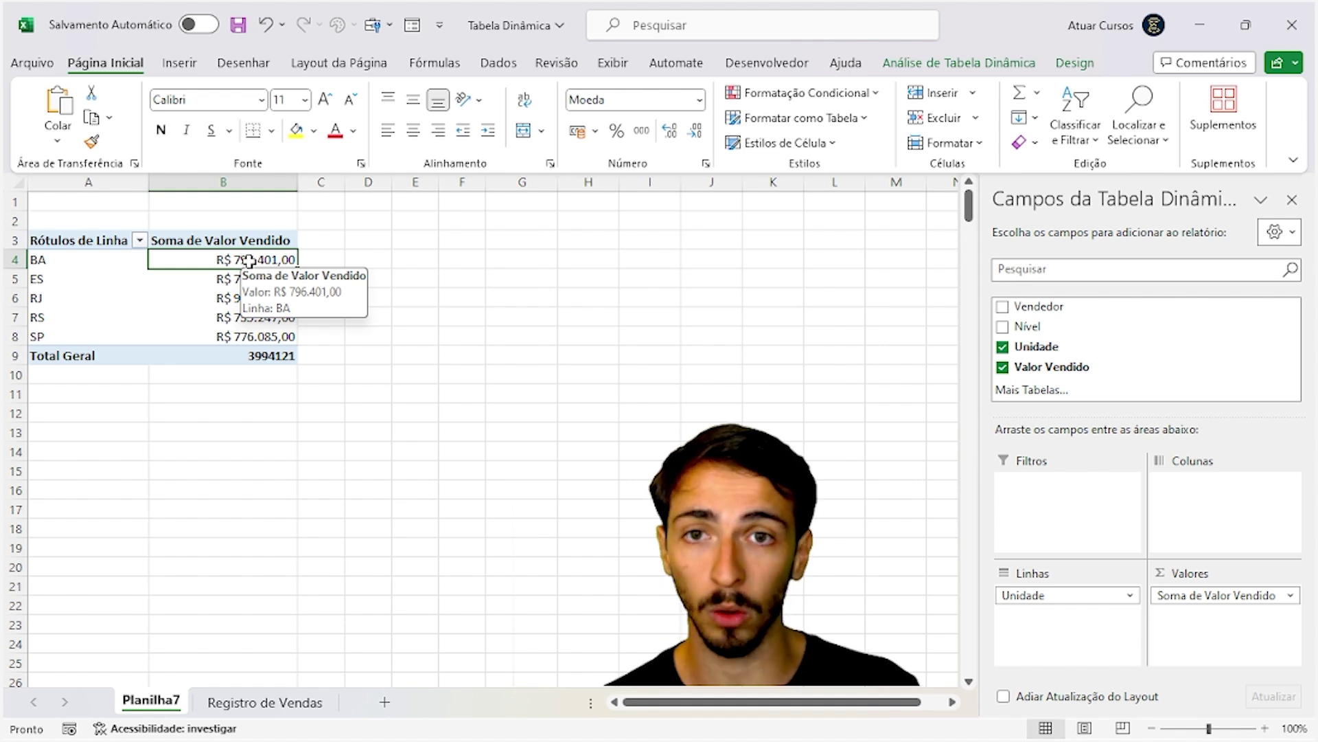
pyautogui.doubleClick(249, 261)
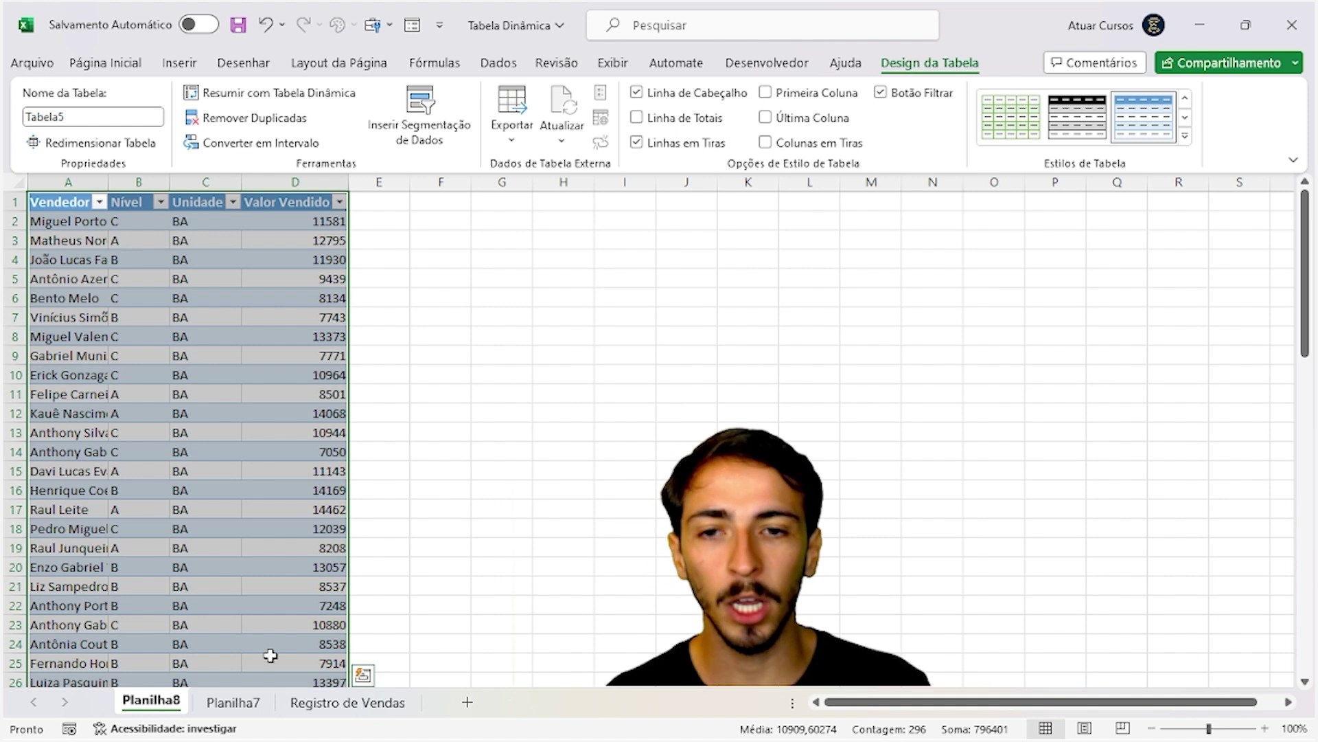
# - Compare the pivot table with the BA detail sheet and fit the Vendedor column's width to its names
pyautogui.click(252, 706)
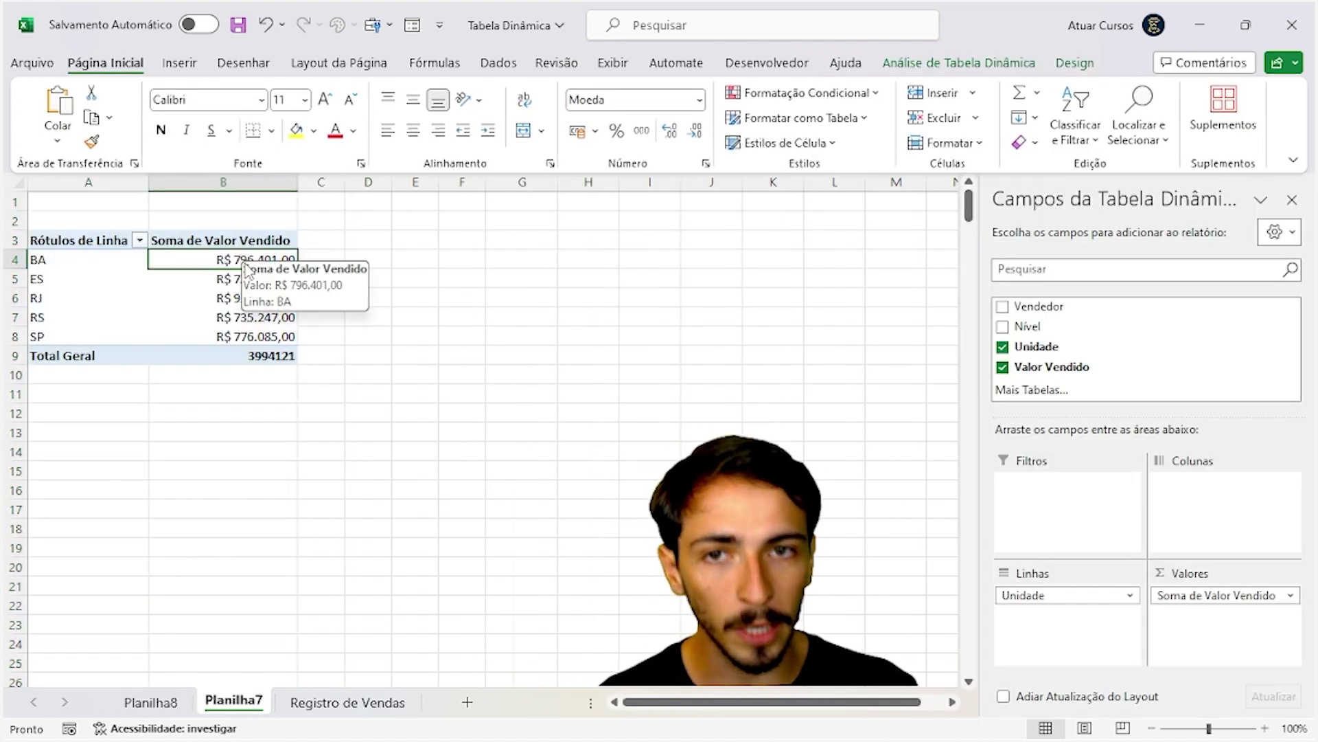
pyautogui.click(162, 701)
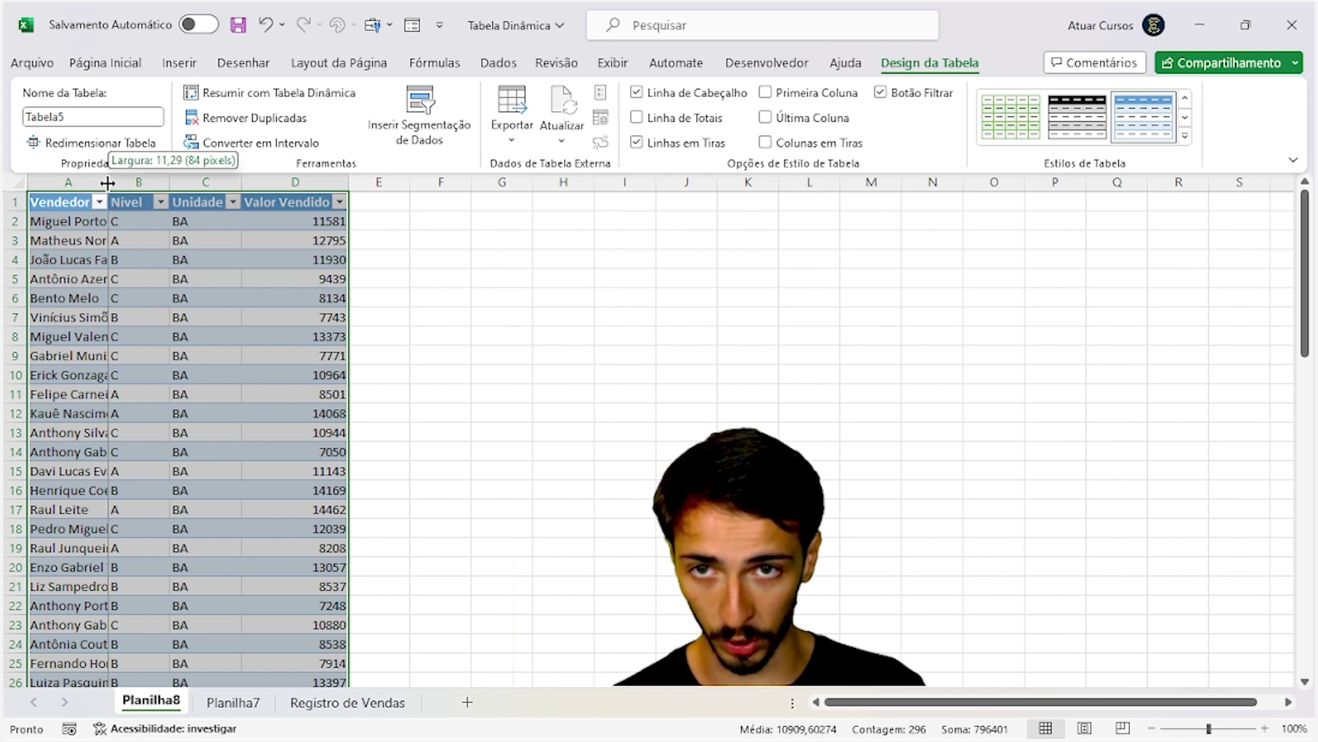
pyautogui.doubleClick(102, 183)
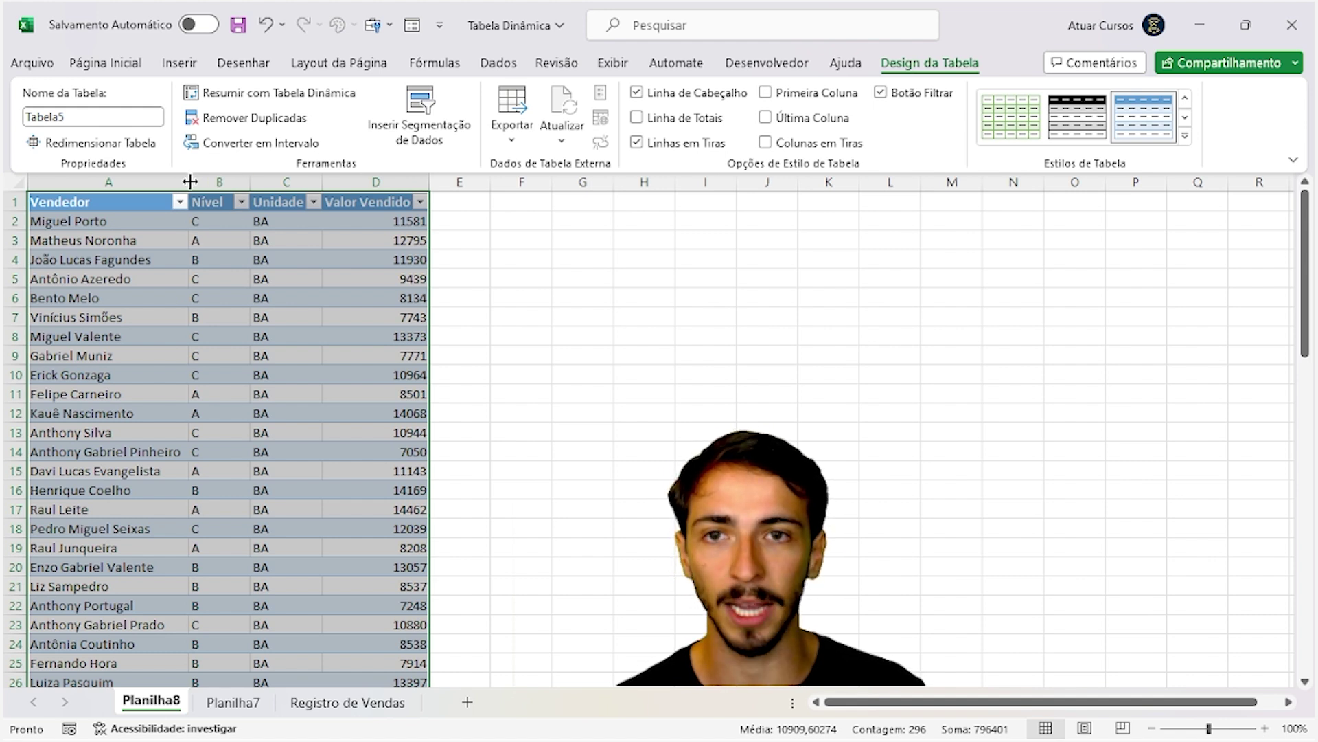
# - Examine the BA detail records down to the last row, comparing them with the pivot table and selecting all Valor Vendido amounts
pyautogui.click(204, 219)
pyautogui.click(264, 221)
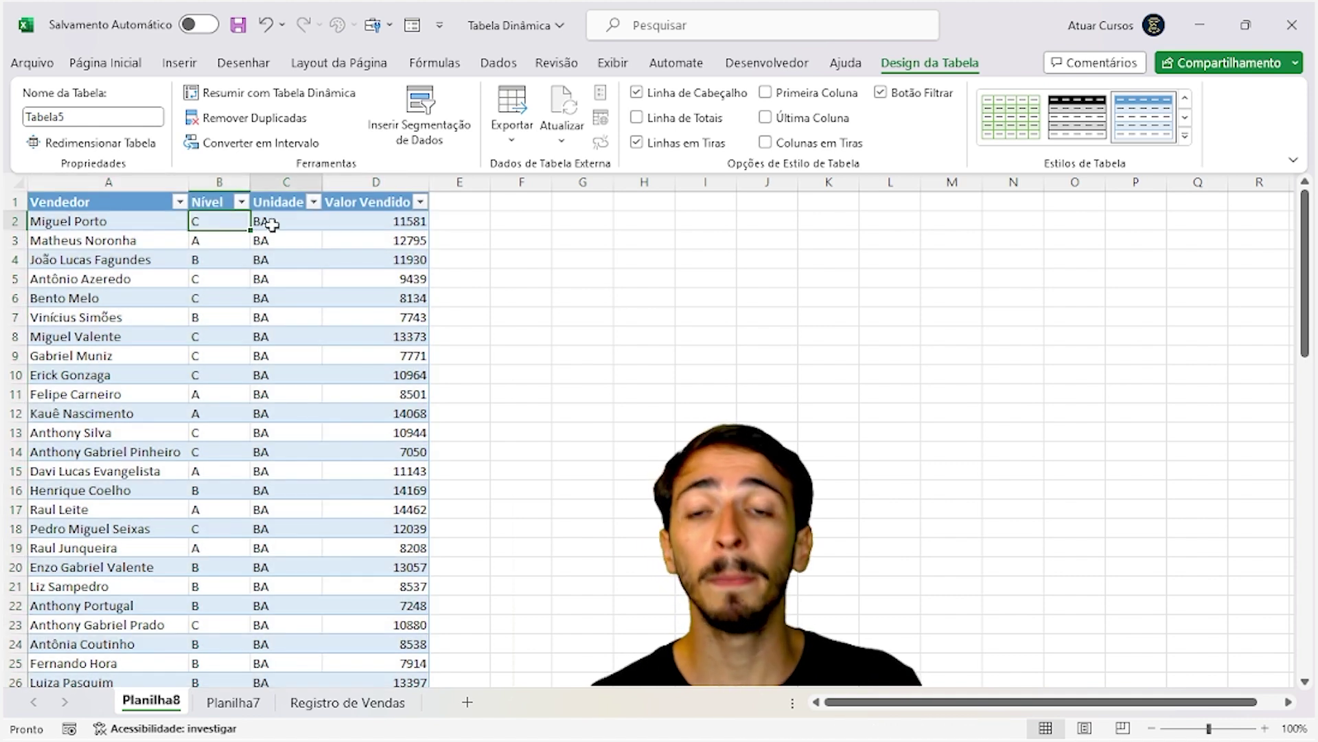
pyautogui.scroll(-1, 272, 272)
pyautogui.scroll(-14, 272, 273)
pyautogui.scroll(15, 286, 373)
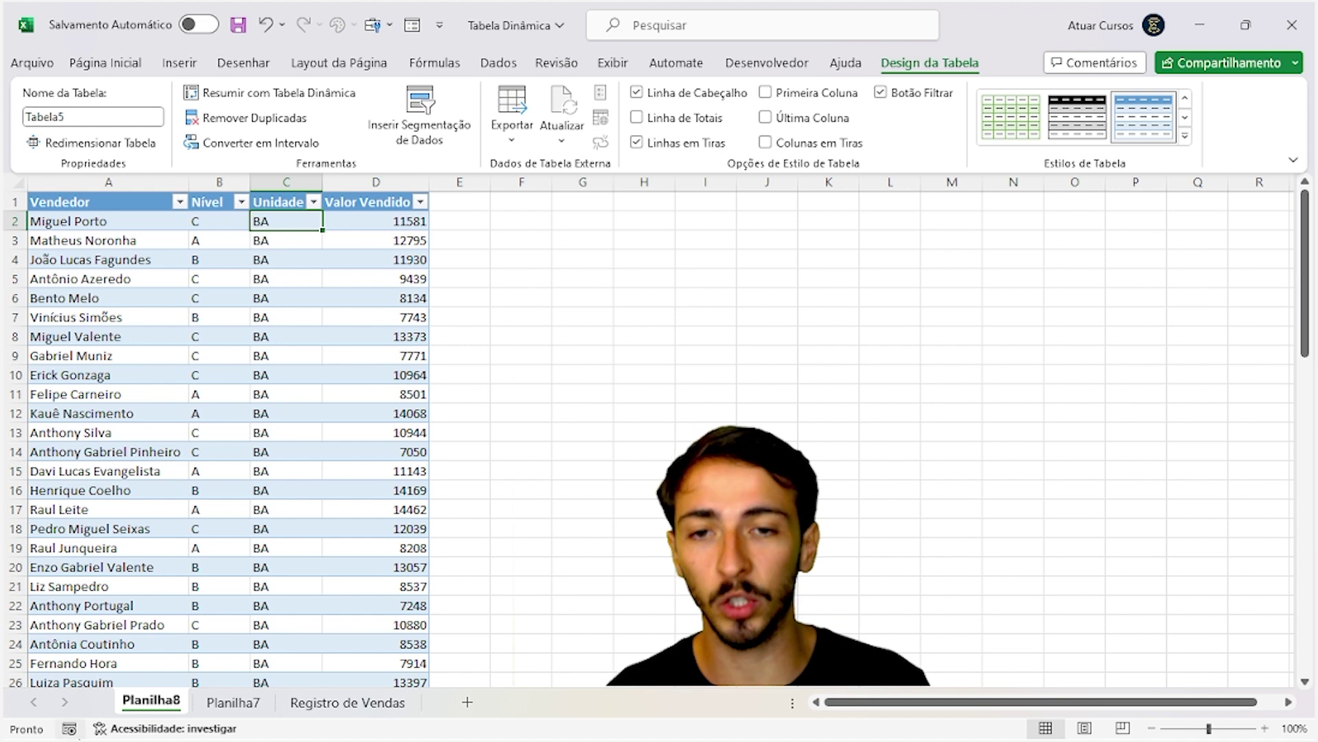
pyautogui.click(234, 702)
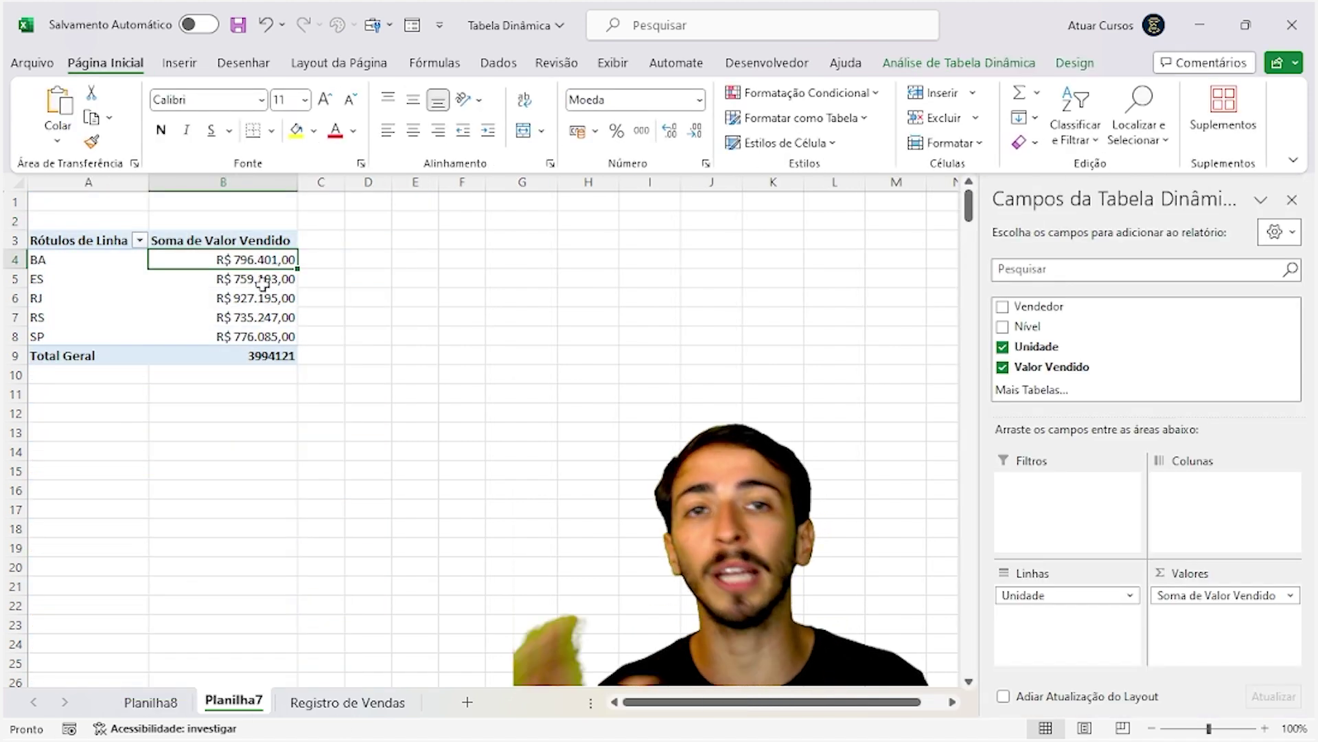
pyautogui.click(173, 707)
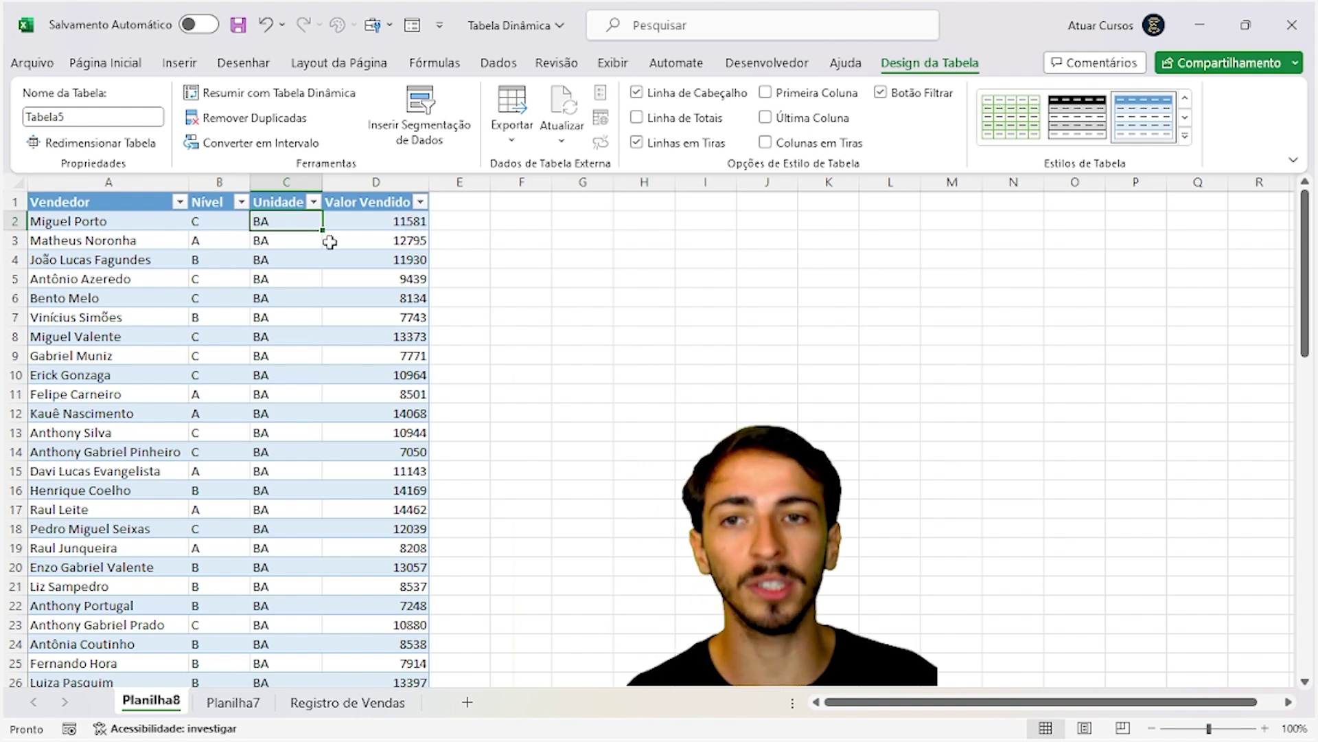
pyautogui.click(127, 221)
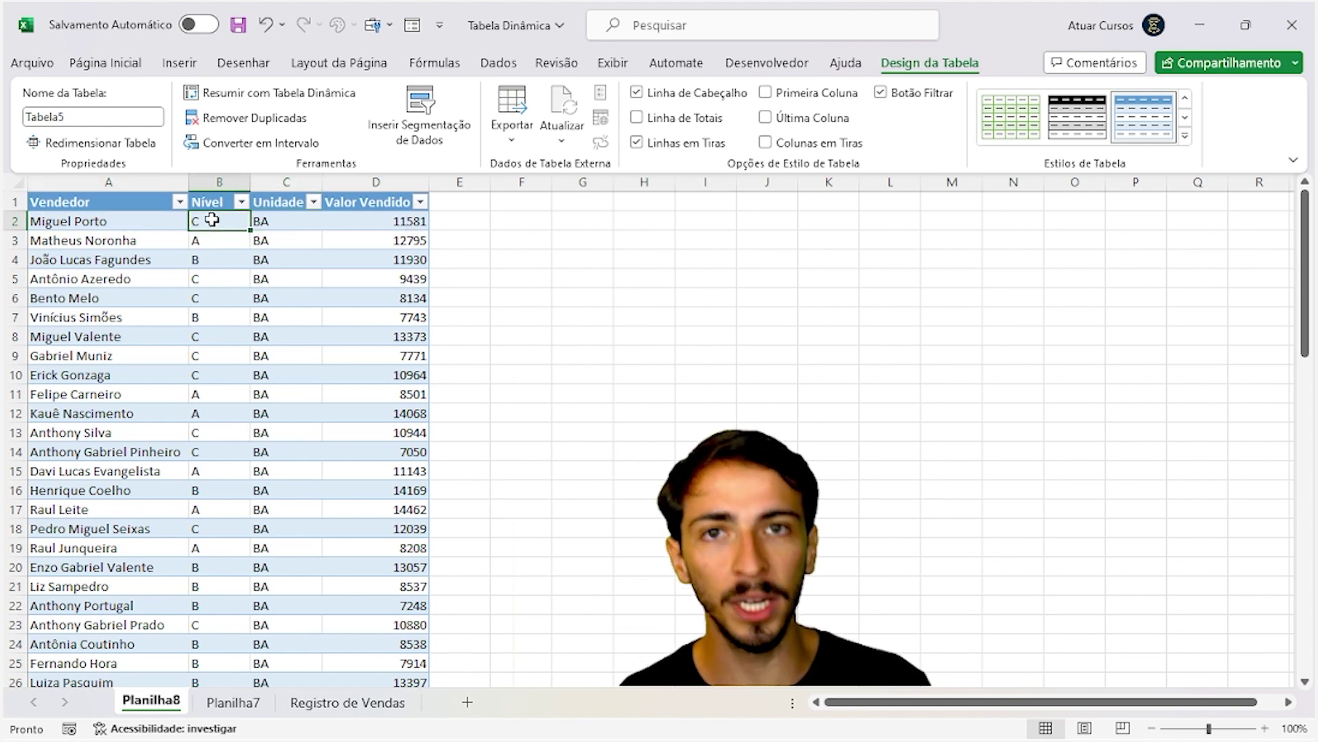
pyautogui.moveTo(406, 218); pyautogui.dragTo(386, 645)
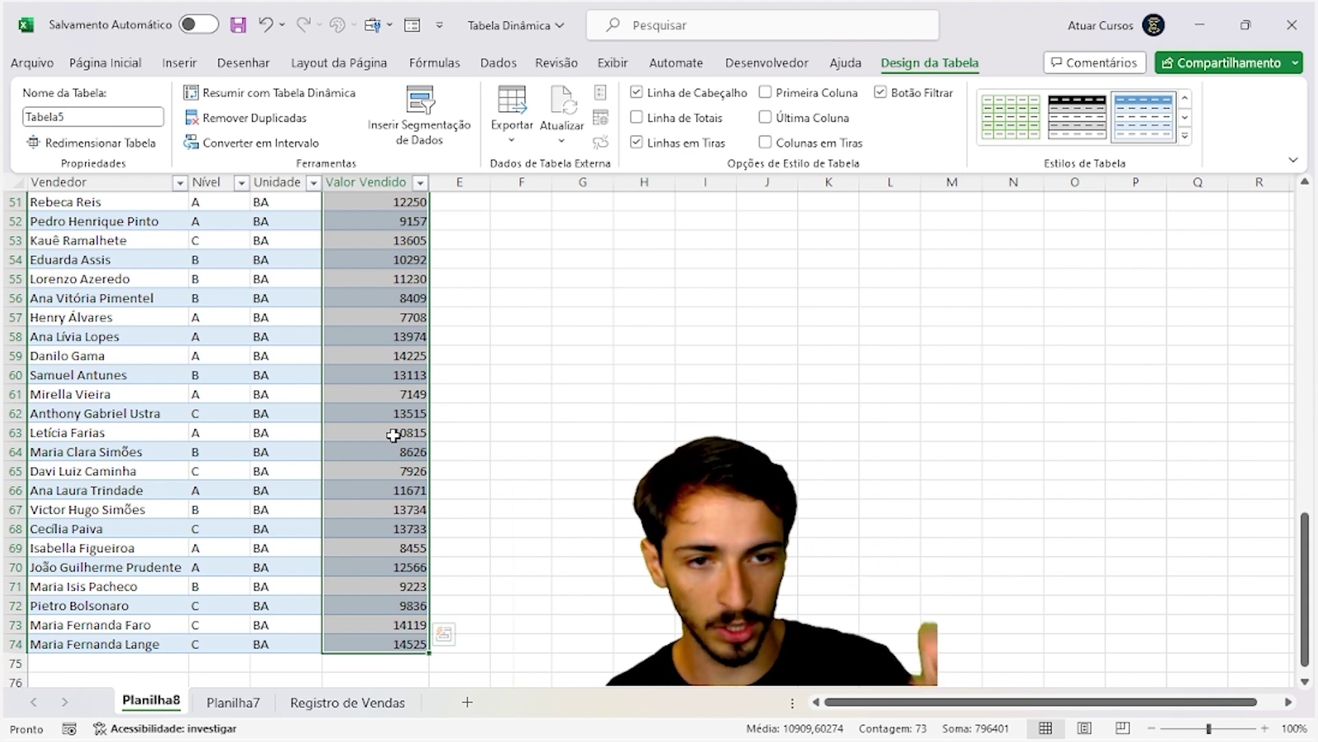
# - Extract the detail records behind ES's Soma de Valor Vendido to a new sheet and fit the Vendedor column to its names
pyautogui.click(237, 702)
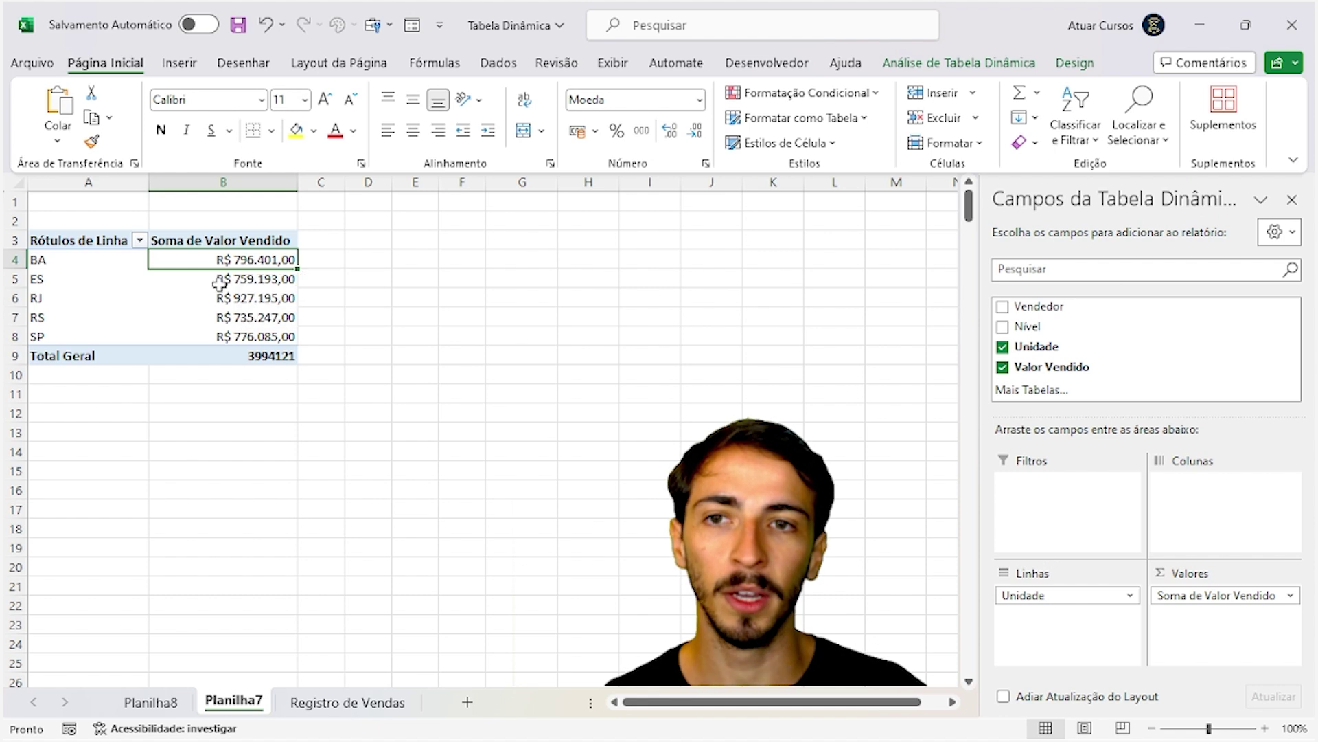
pyautogui.click(74, 282)
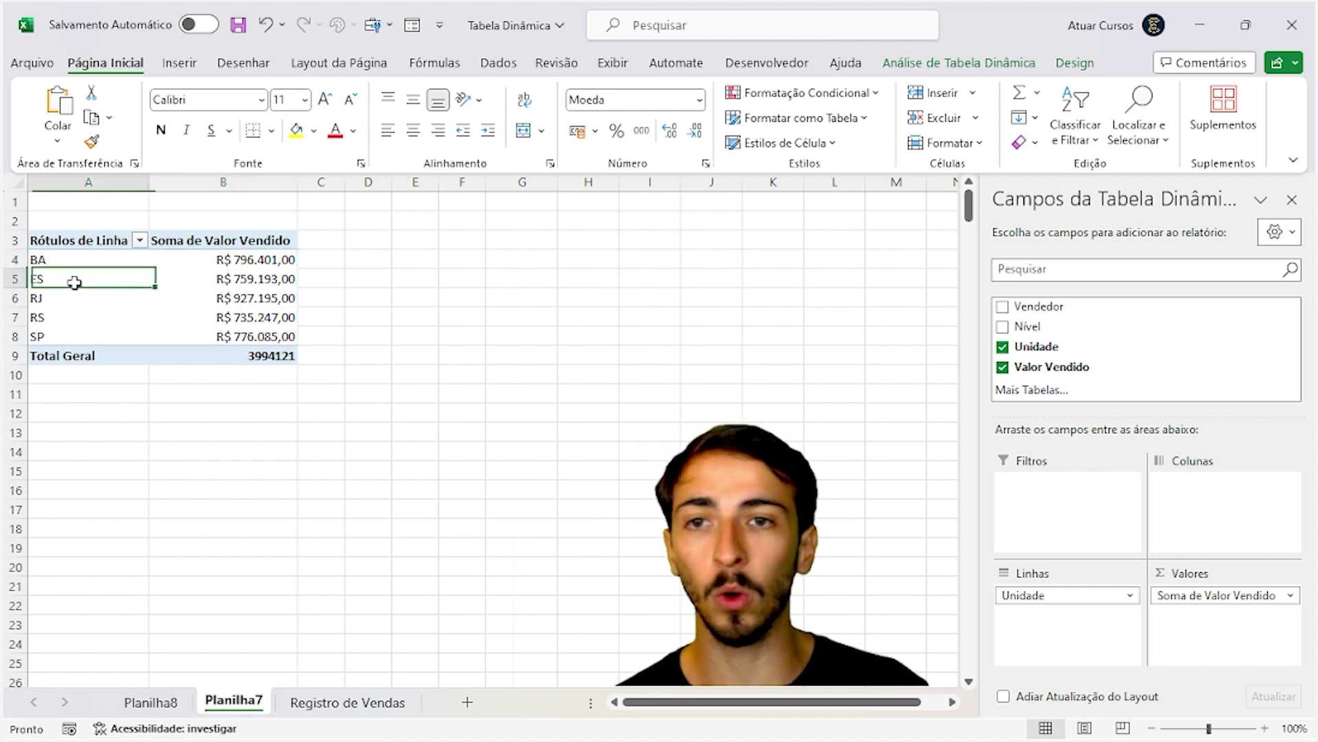
pyautogui.click(235, 280)
pyautogui.doubleClick(262, 280)
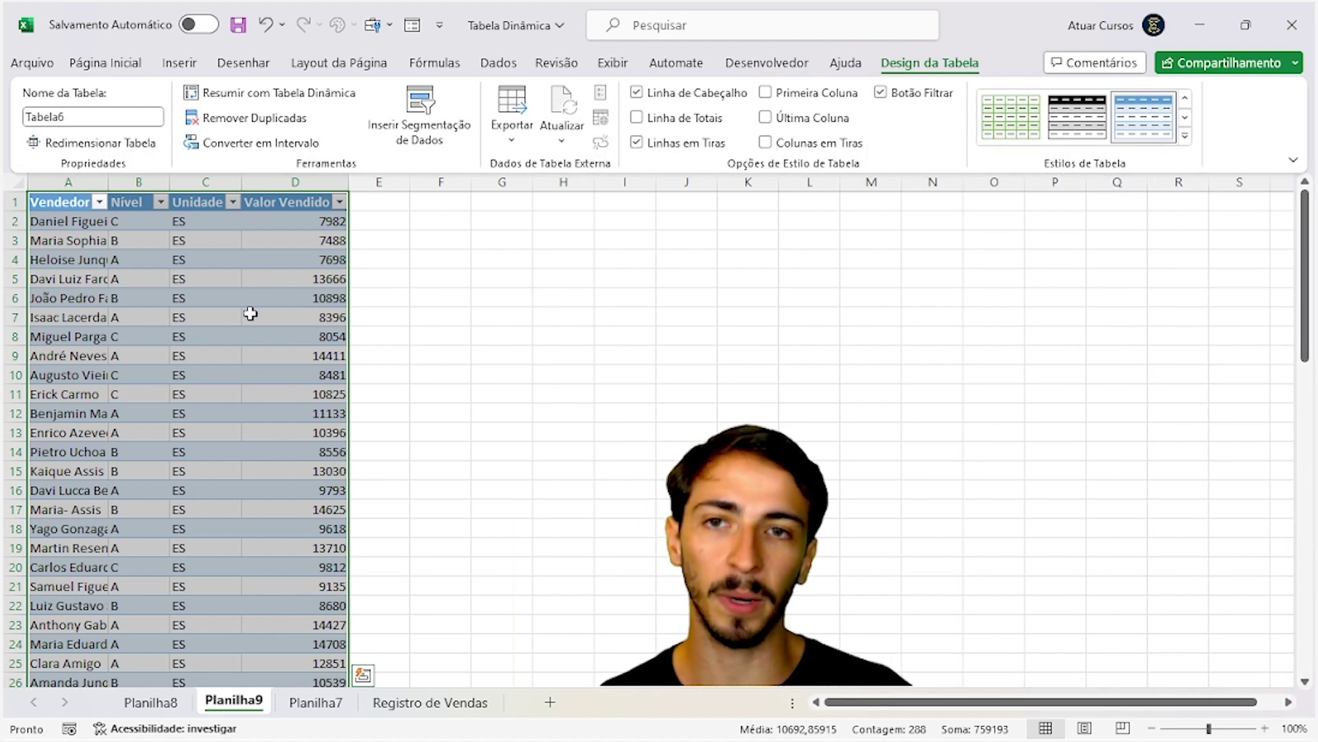
pyautogui.doubleClick(108, 182)
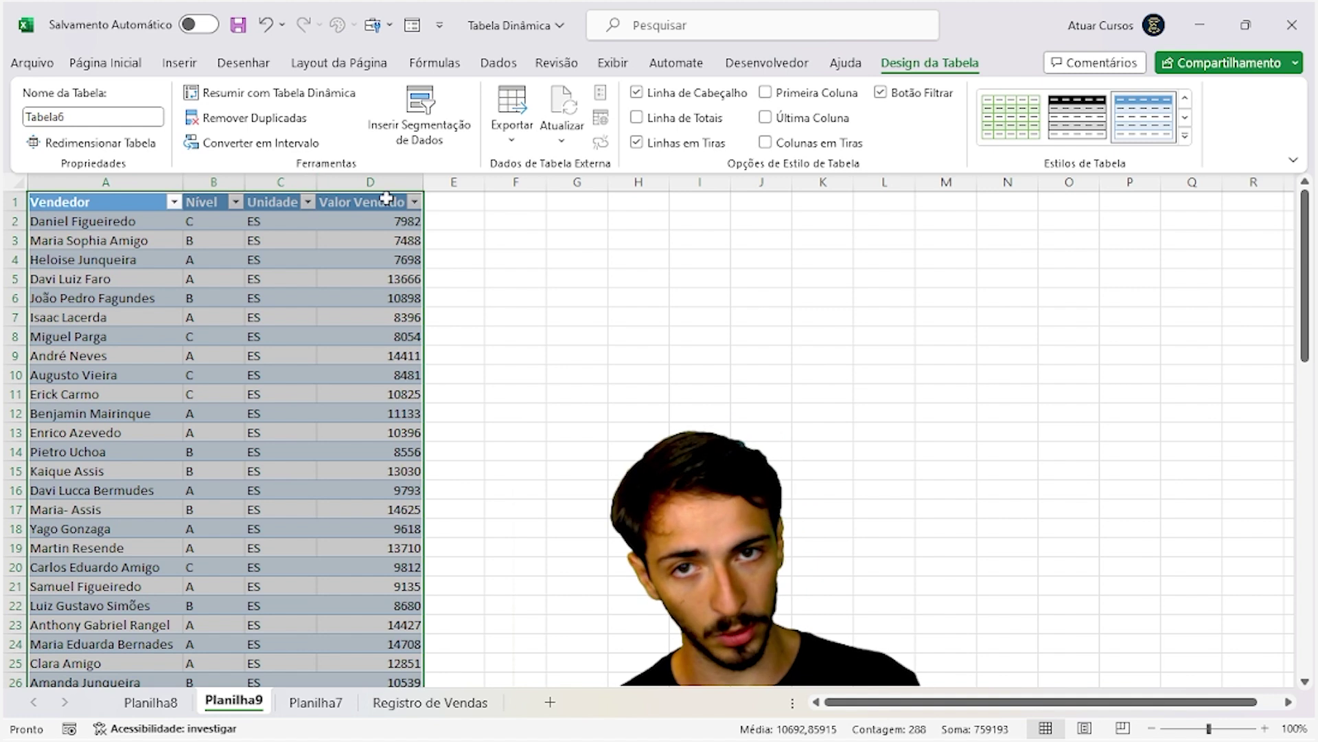
# - Add Nível below Unidade in the pivot table's rows and inspect the level breakdown within the units
pyautogui.click(316, 702)
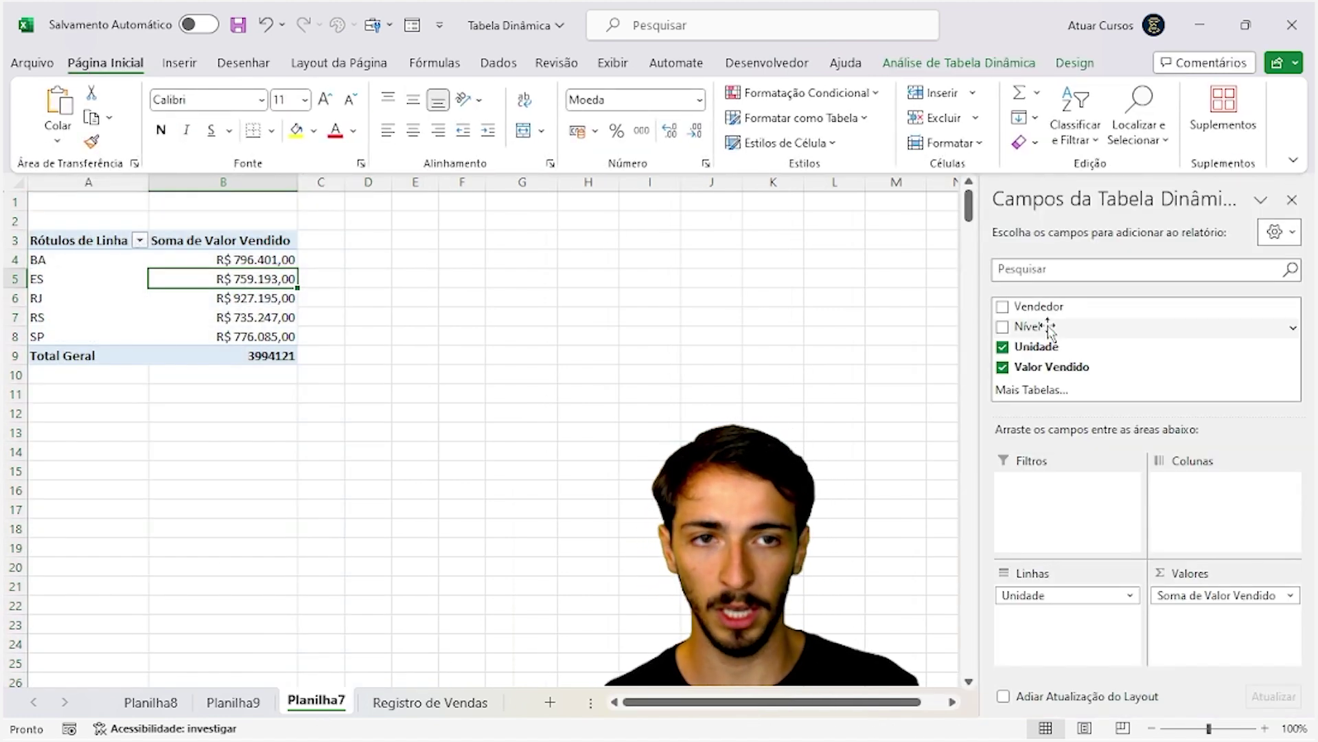
pyautogui.moveTo(1030, 329); pyautogui.dragTo(1091, 618)
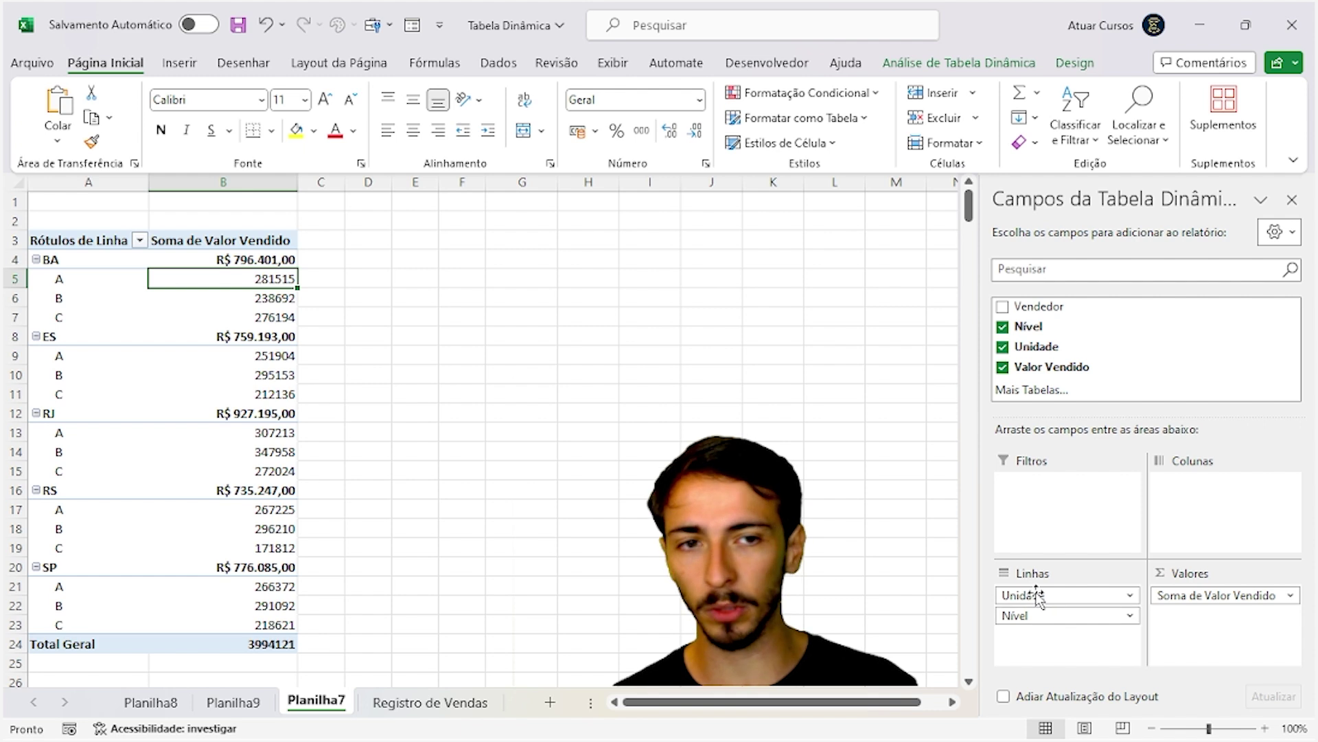
pyautogui.click(75, 284)
pyautogui.click(76, 318)
pyautogui.click(73, 358)
pyautogui.click(70, 363)
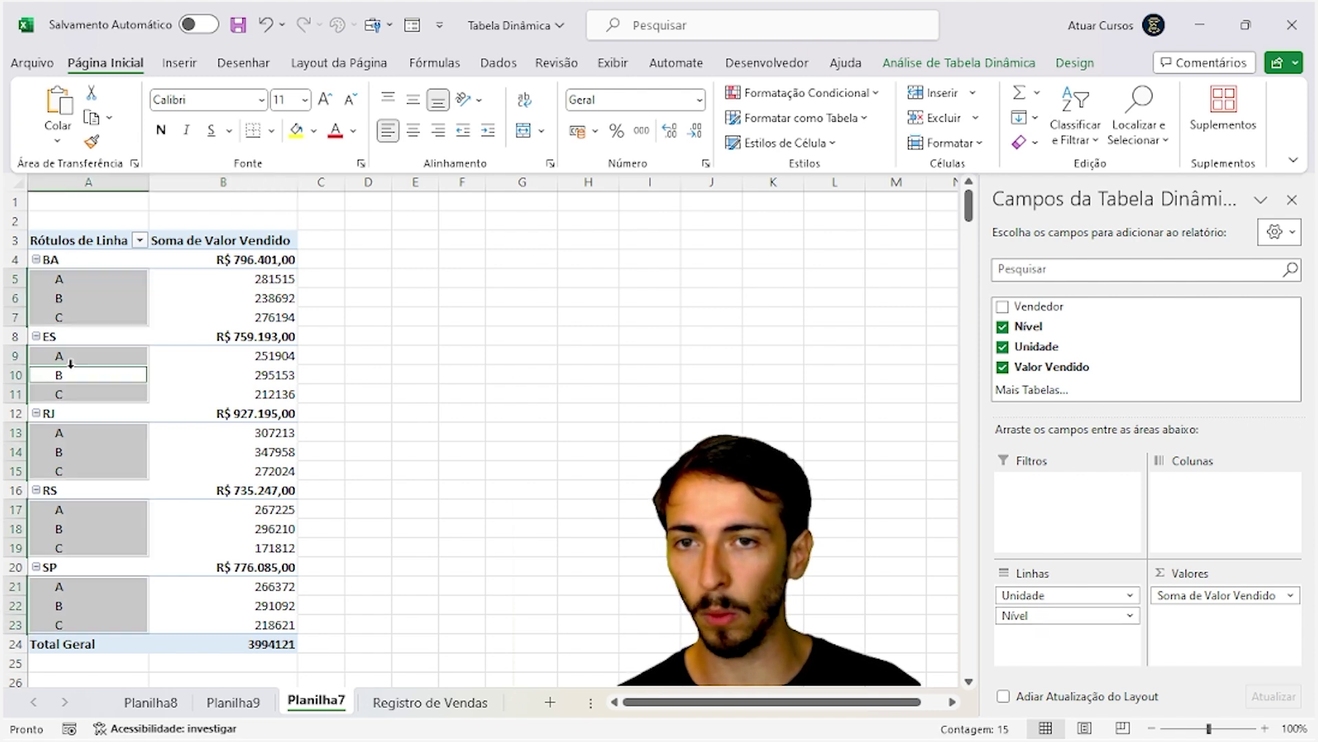
pyautogui.click(179, 361)
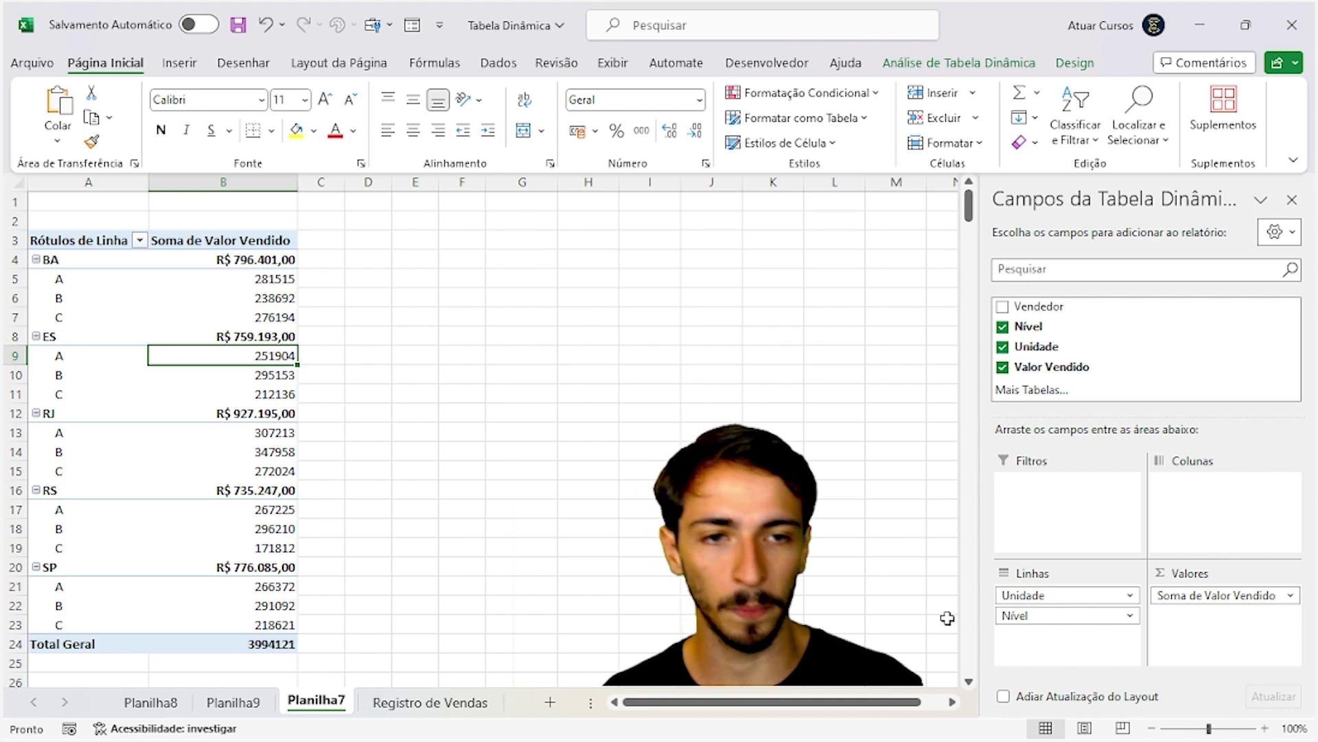
# - Move Nível above Unidade in the pivot table's rows and check the level A and B groups
pyautogui.moveTo(1015, 615); pyautogui.dragTo(1035, 600)
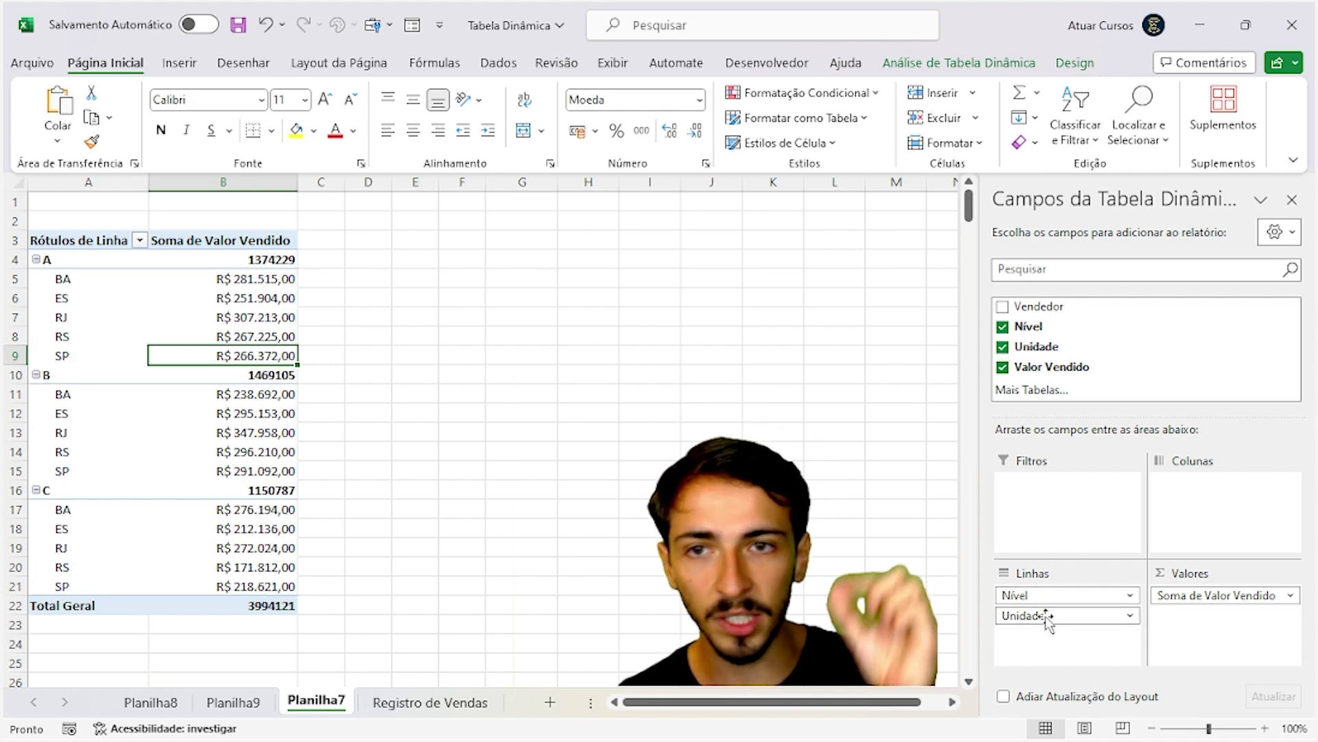
pyautogui.click(76, 259)
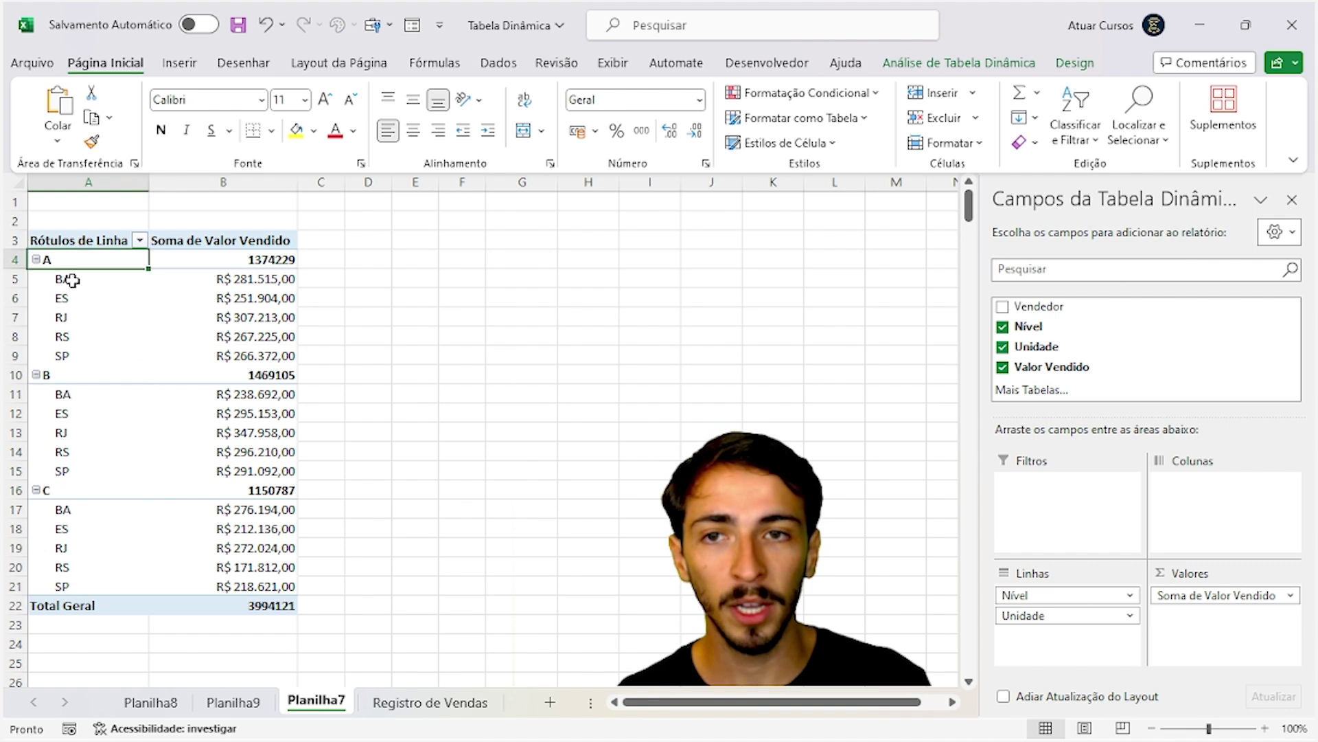
pyautogui.click(81, 375)
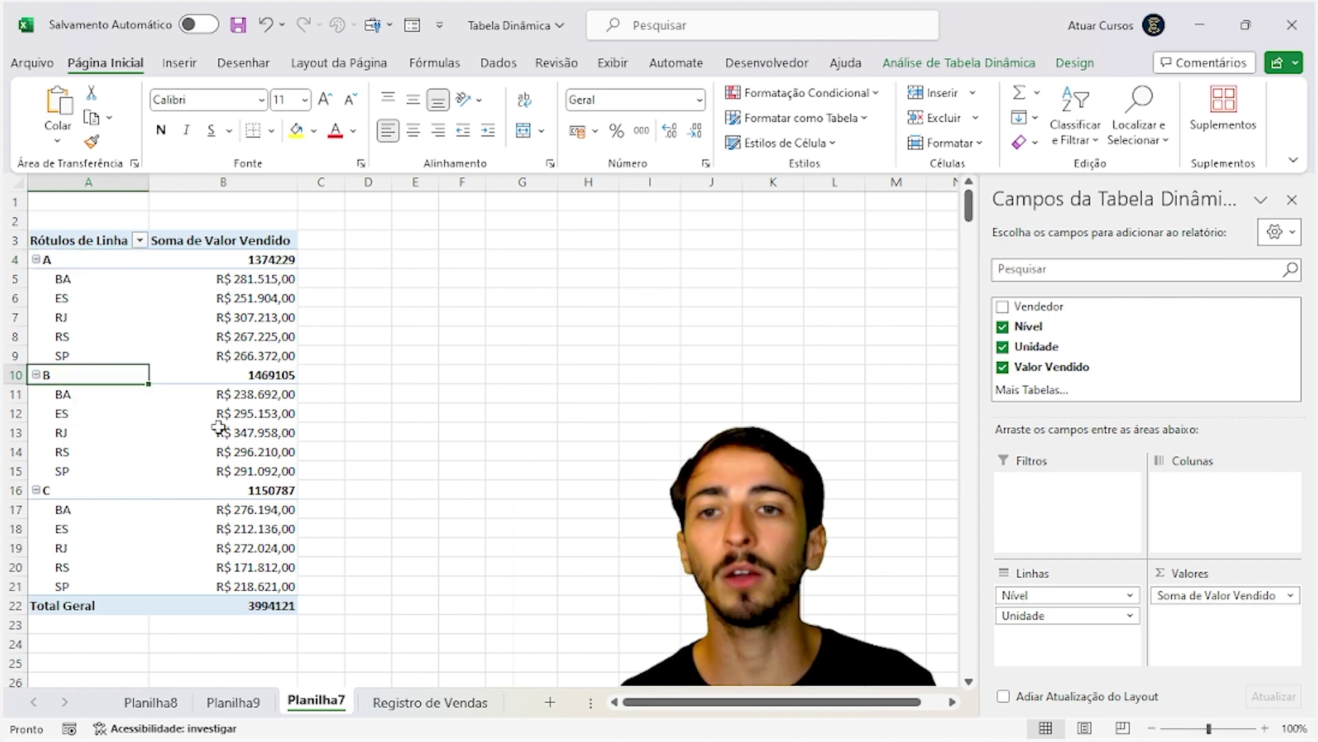
# - Extract the detail records behind level A's Soma de Valor Vendido to a new sheet and fit the Vendedor column to its names
pyautogui.click(278, 259)
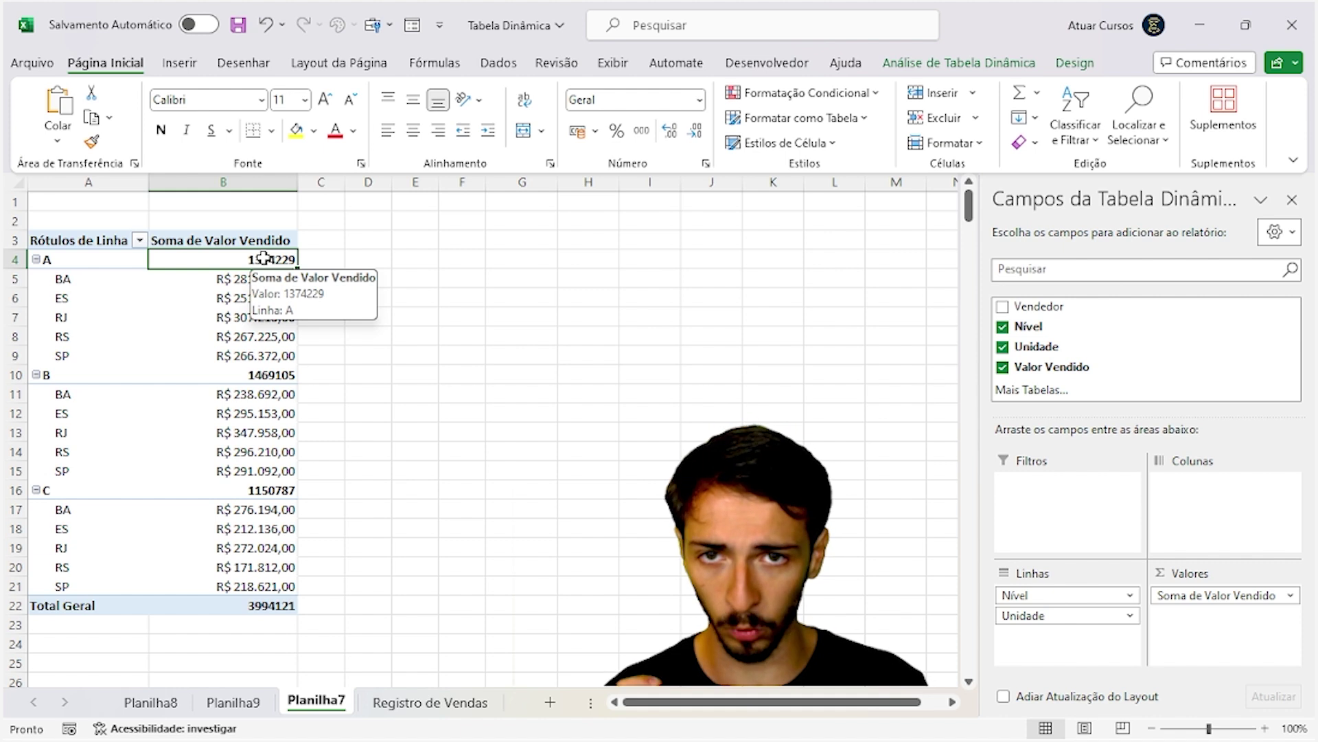
pyautogui.doubleClick(255, 249)
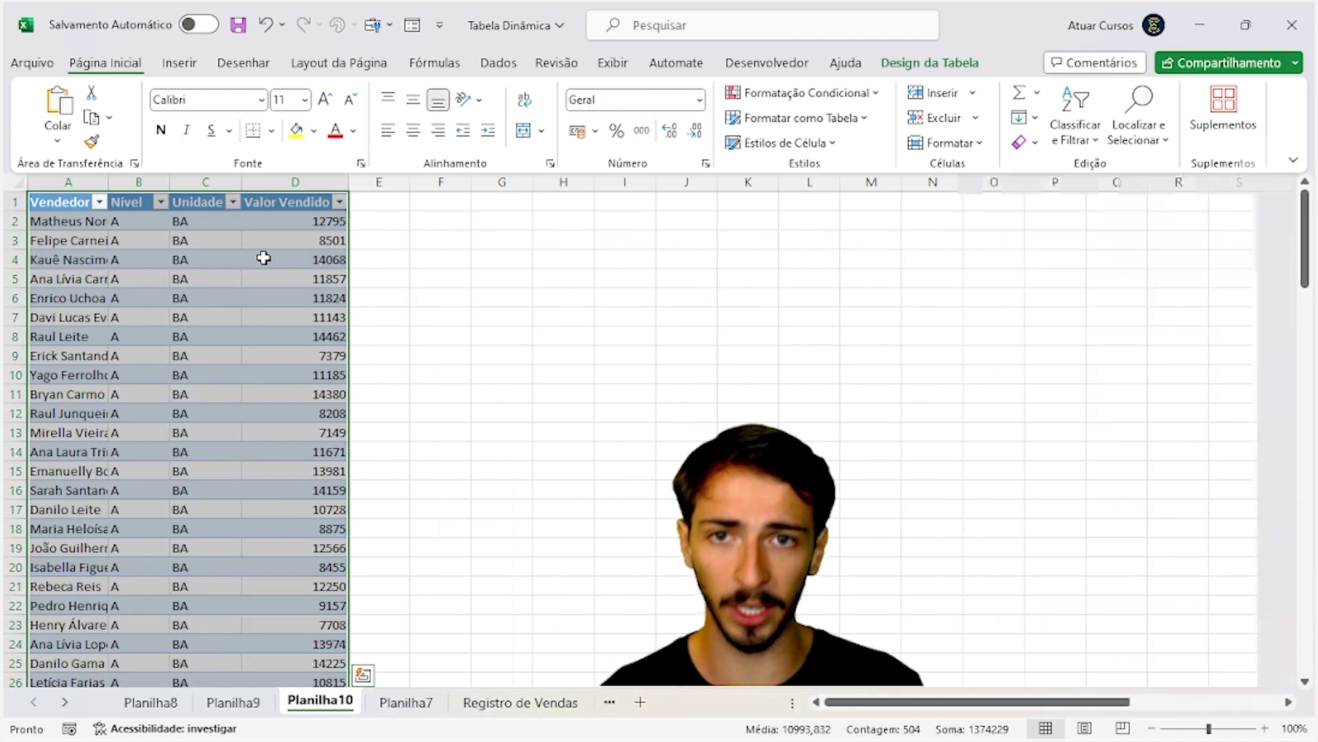
pyautogui.moveTo(107, 181); pyautogui.dragTo(105, 181)
pyautogui.doubleClick(105, 182)
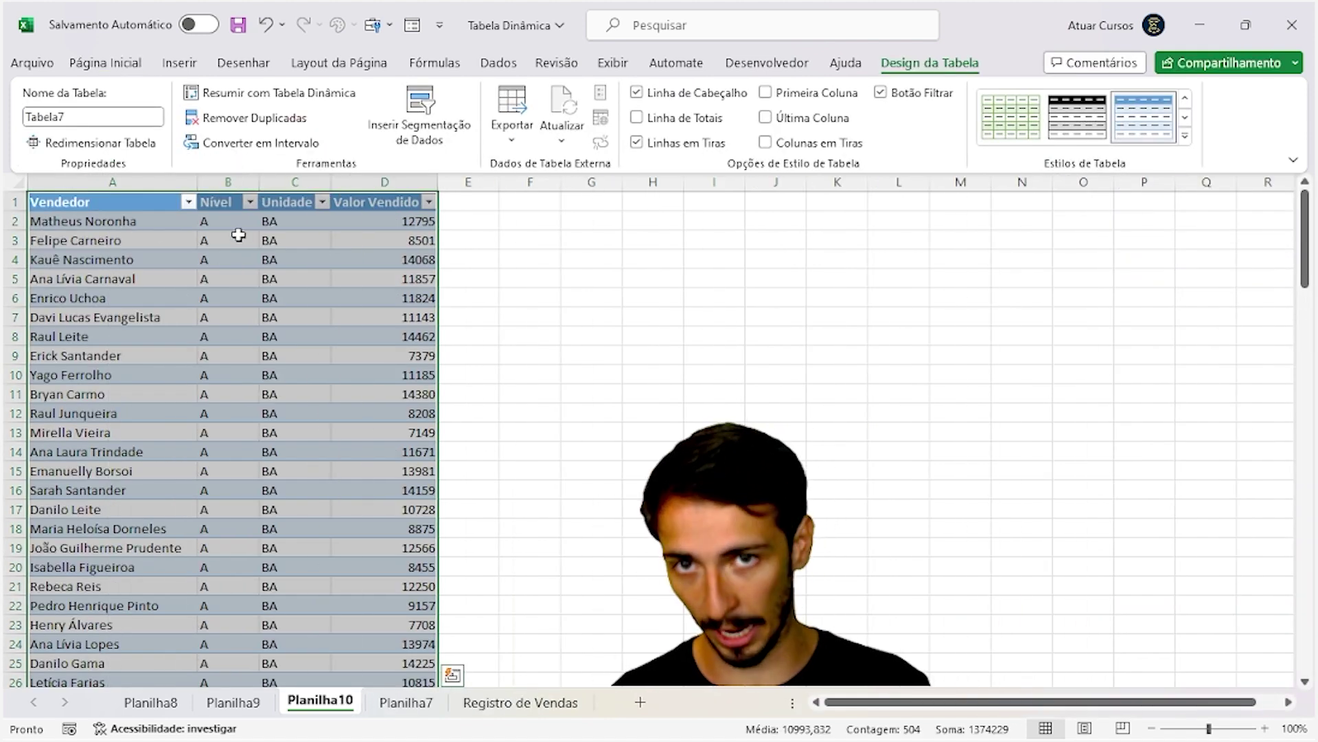
# - Review the Unidade values throughout the level A detail records, and return to the pivot table on Planilha7
pyautogui.click(274, 240)
pyautogui.scroll(-5, 281, 311)
pyautogui.scroll(-6, 282, 311)
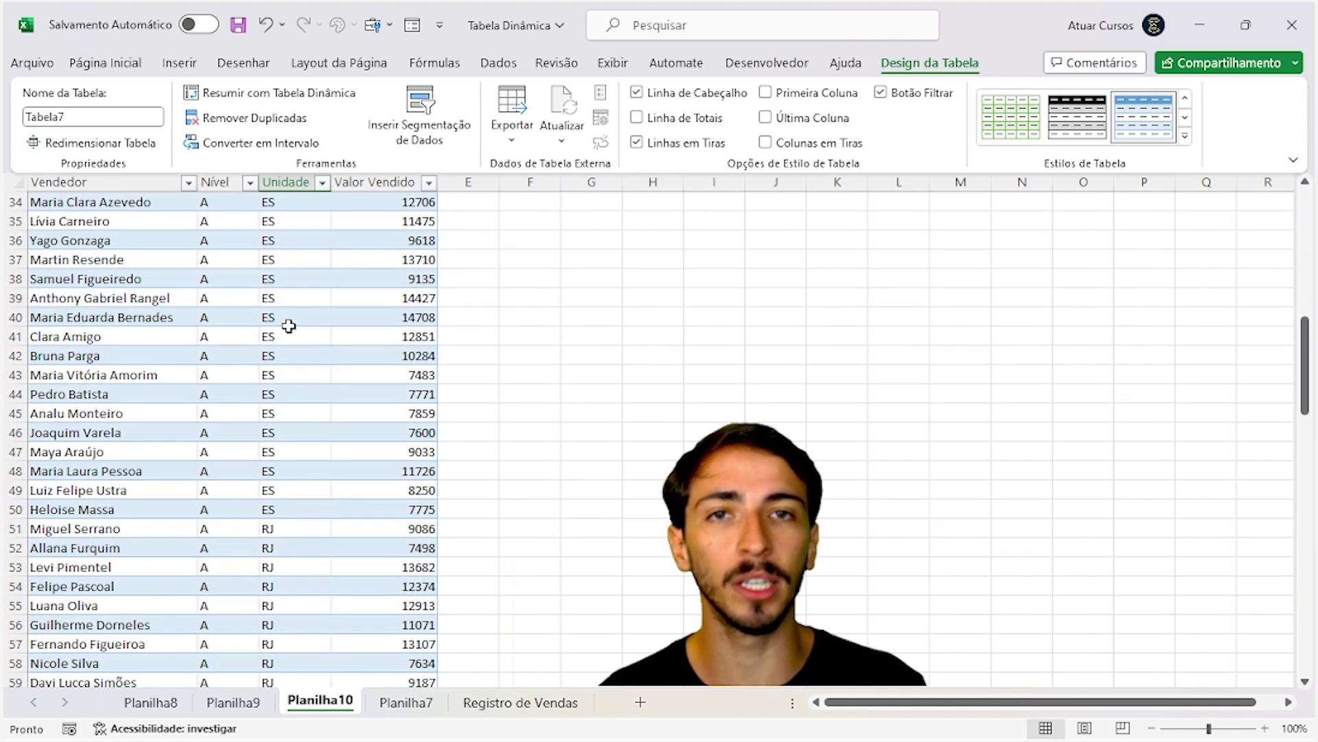
pyautogui.scroll(-1, 288, 327)
pyautogui.scroll(4, 283, 357)
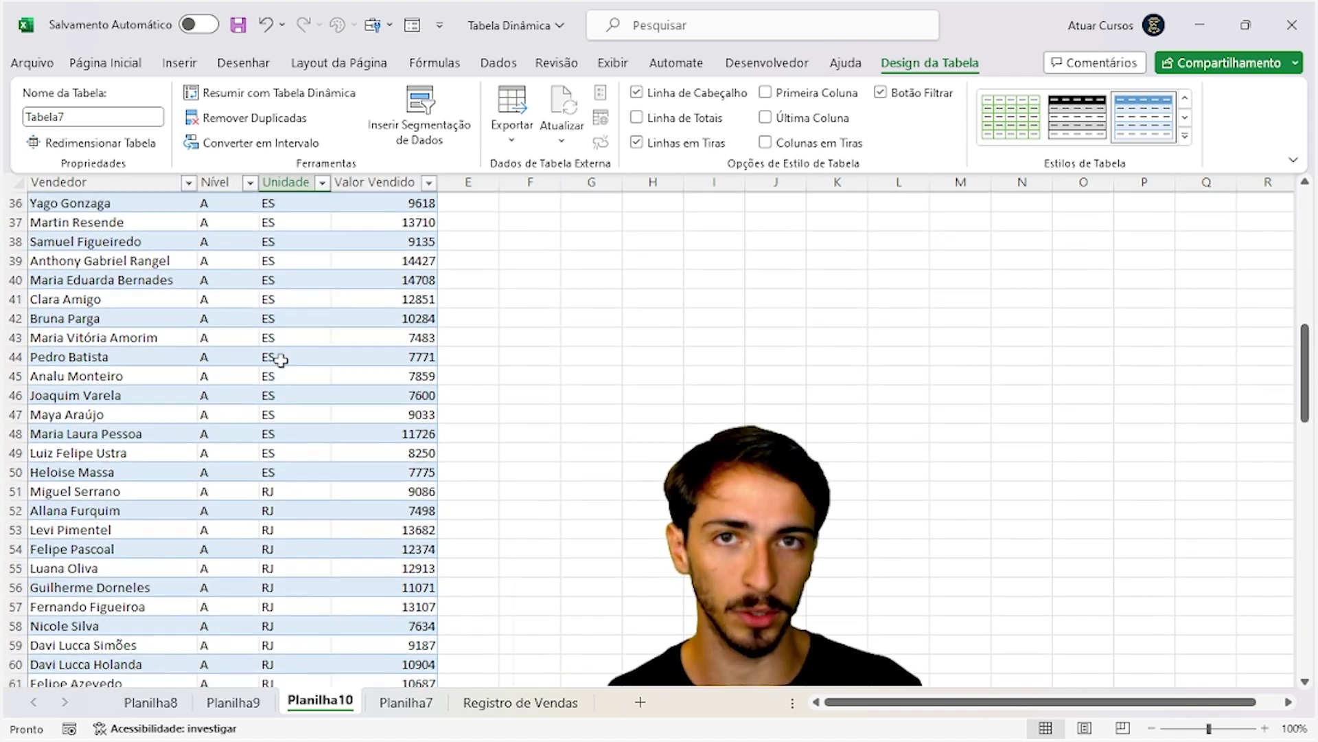
pyautogui.scroll(8, 283, 361)
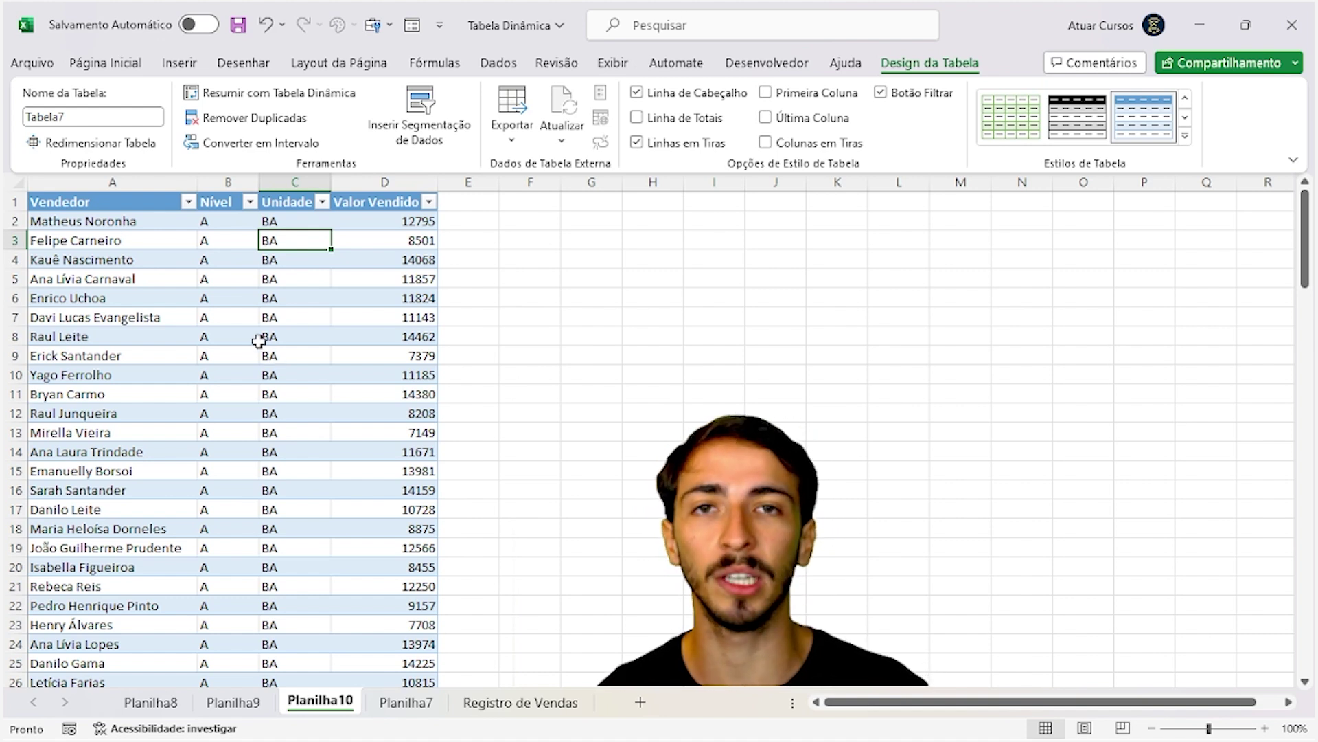
pyautogui.click(405, 703)
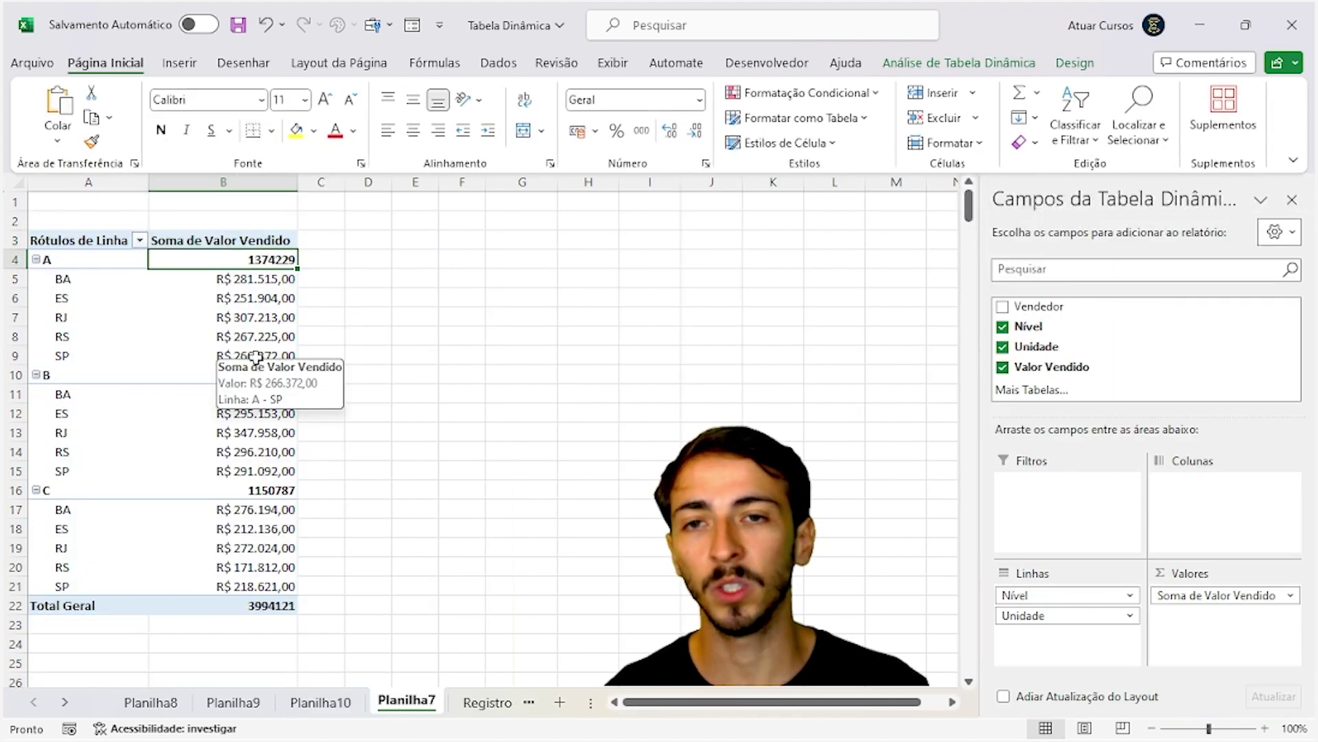